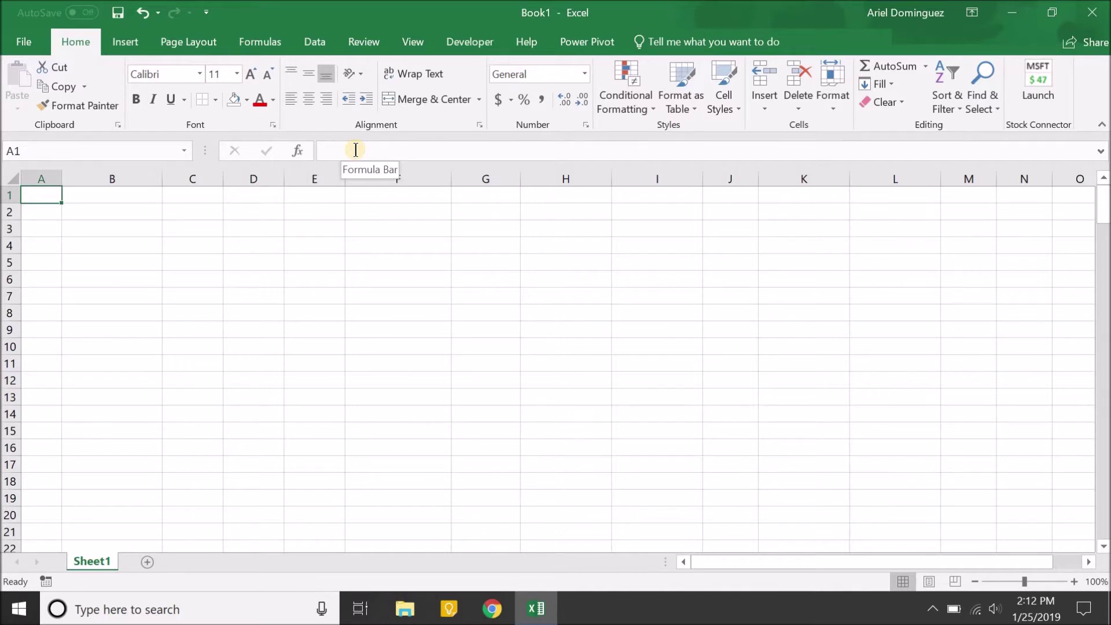
Enter the heading "Input Box" in cell B1.
{"action": "key", "text": "Right"}
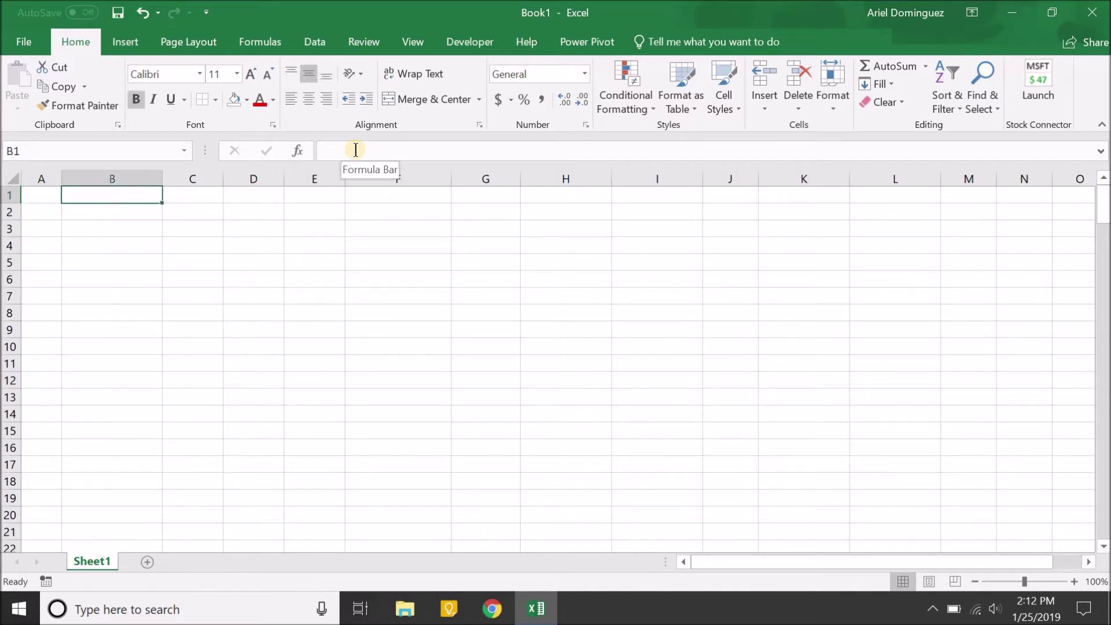
{"action": "type", "text": "Inou"}
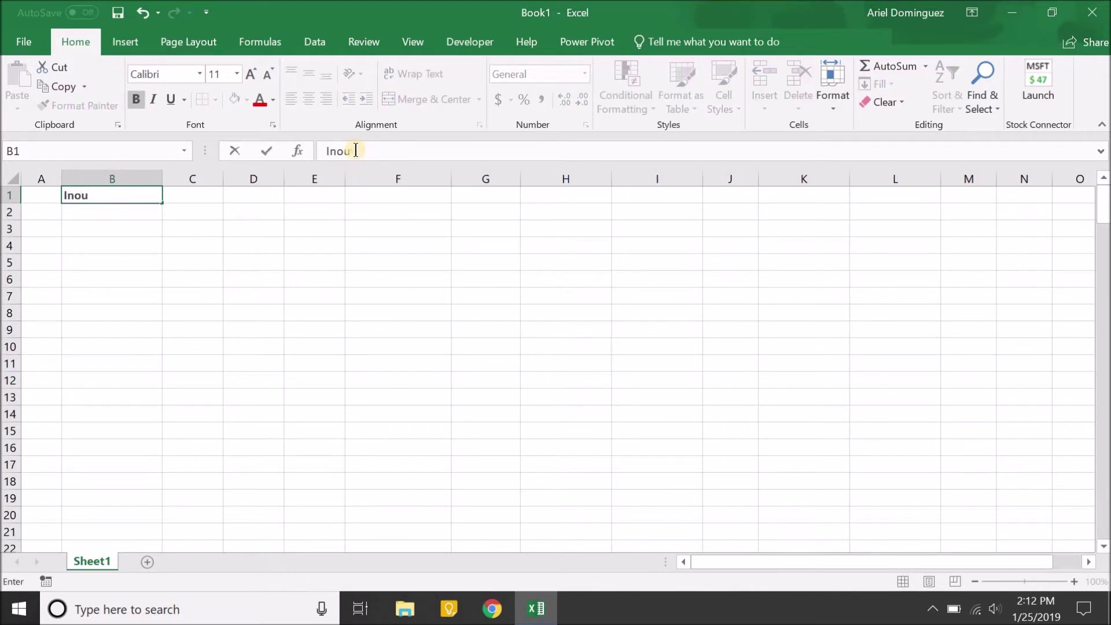
{"action": "key", "text": "BackSpace"}
{"action": "key", "text": "BackSpace"}
{"action": "type", "text": "put Box"}
{"action": "key", "text": "Return"}
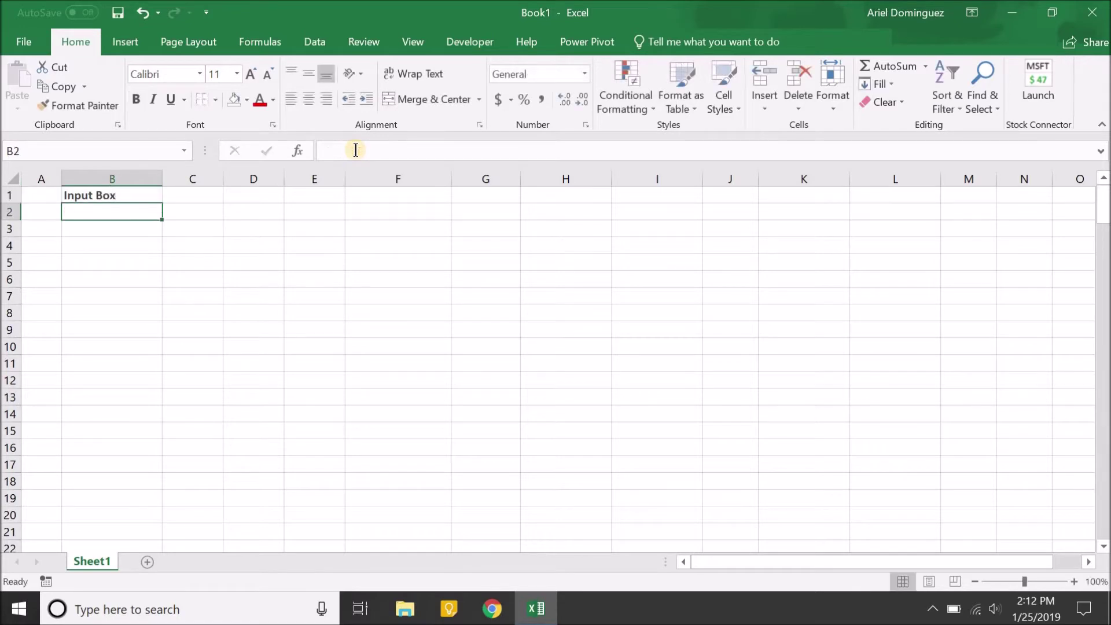
Enter the heading "Output Box" in cell F1.
{"action": "key", "text": "Right"}
{"action": "key", "text": "Down"}
{"action": "key", "text": "Down"}
{"action": "key", "text": "Down"}
{"action": "key", "text": "Down"}
{"action": "key", "text": "Up"}
{"action": "key", "text": "Up"}
{"action": "key", "text": "Up"}
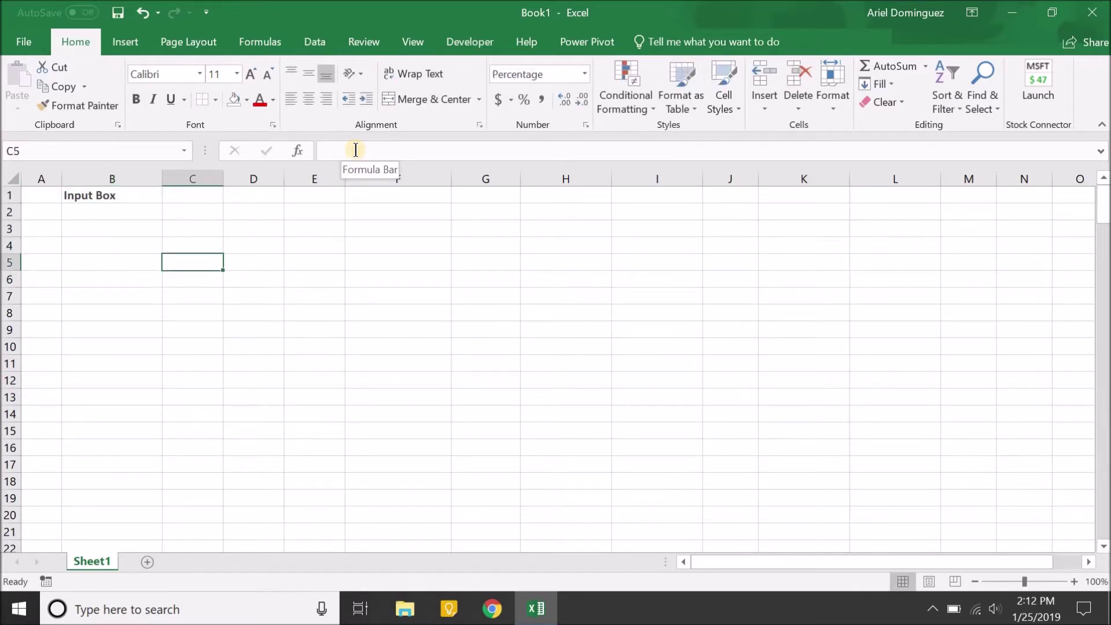
{"action": "key", "text": "Up"}
{"action": "key", "text": "Up"}
{"action": "key", "text": "Right"}
{"action": "key", "text": "Right"}
{"action": "key", "text": "Right"}
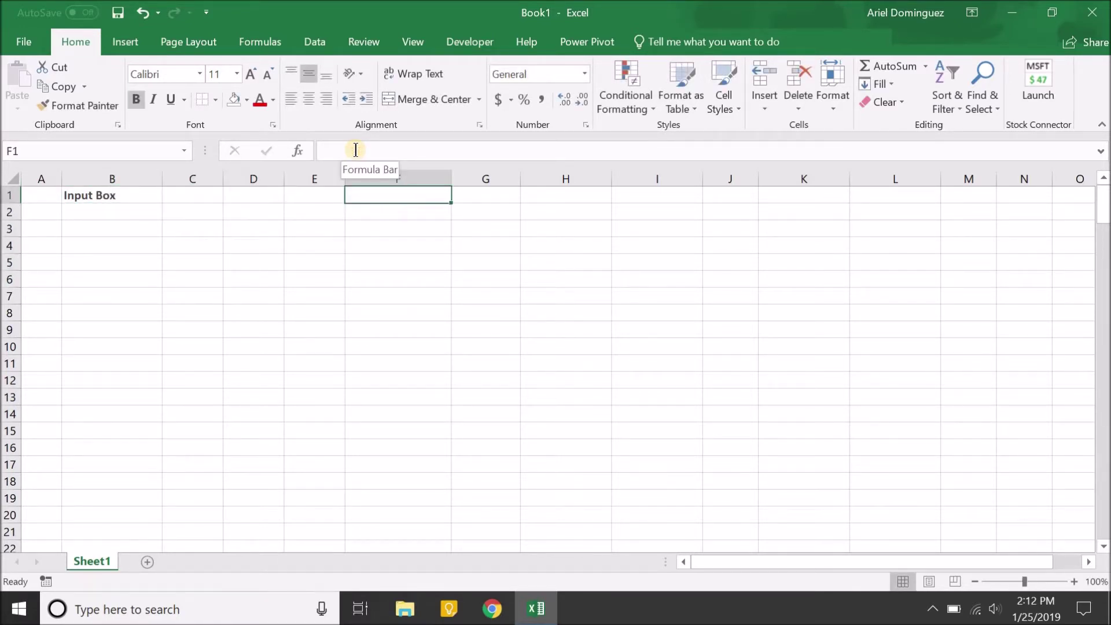
{"action": "type", "text": "Outb"}
{"action": "key", "text": "BackSpace"}
{"action": "type", "text": "put Box"}
{"action": "key", "text": "Return"}
{"action": "key", "text": "Right"}
{"action": "key", "text": "Left"}
{"action": "key", "text": "Left"}
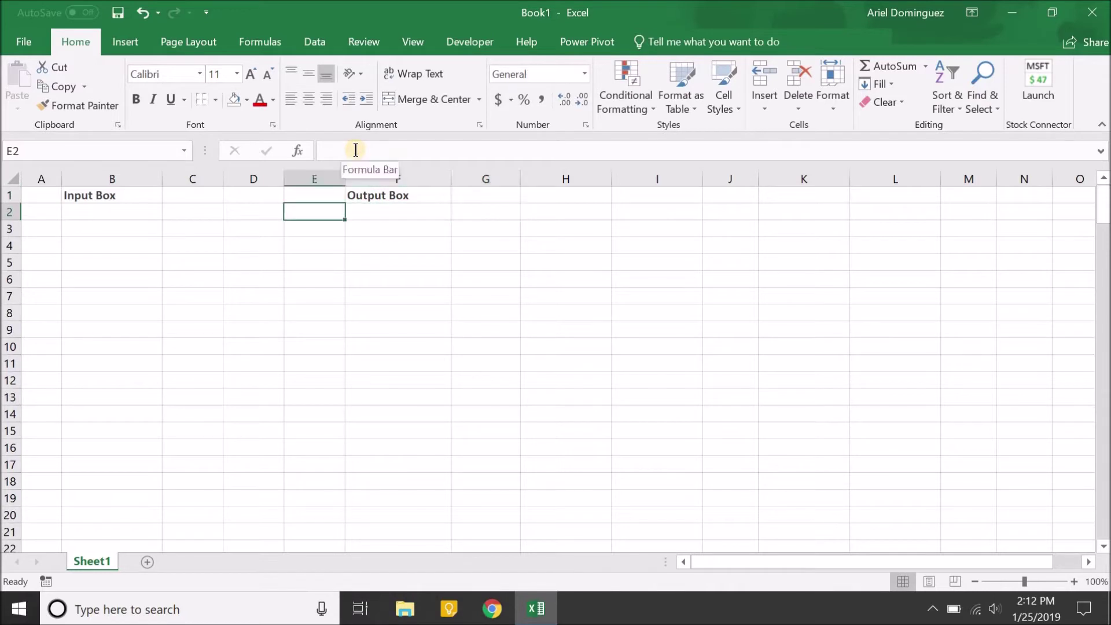
{"action": "key", "text": "Left"}
{"action": "key", "text": "Left"}
{"action": "key", "text": "Down"}
{"action": "key", "text": "Down"}
{"action": "key", "text": "Down"}
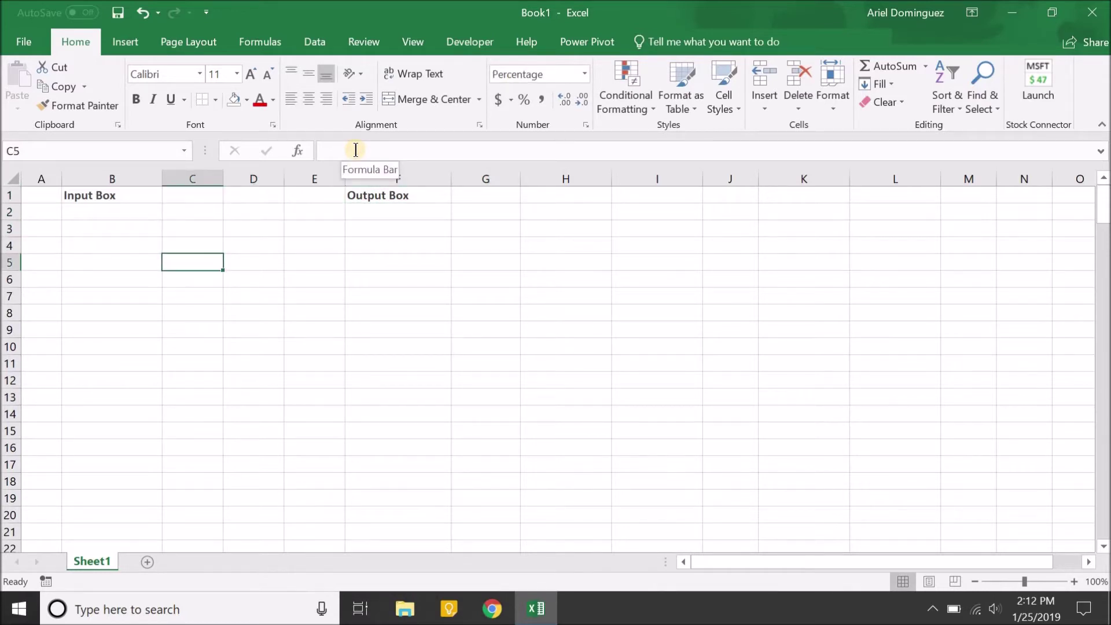
{"action": "key", "text": "Right"}
{"action": "key", "text": "Right"}
{"action": "key", "text": "Up"}
{"action": "key", "text": "Up"}
{"action": "key", "text": "Right"}
{"action": "key", "text": "Right"}
{"action": "key", "text": "Up"}
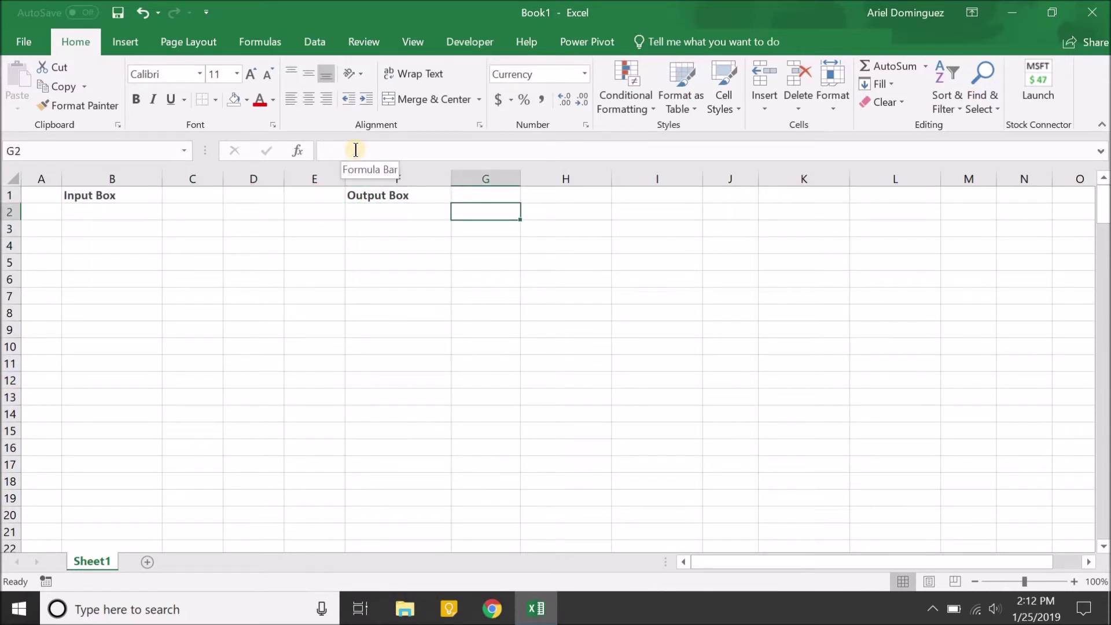
Add the first input row with the label "Home Value" in B2 and 180,000 in C2.
{"action": "key", "text": "Left"}
{"action": "key", "text": "Left"}
{"action": "key", "text": "Left"}
{"action": "key", "text": "Left"}
{"action": "key", "text": "Left"}
{"action": "type", "text": "Home "}
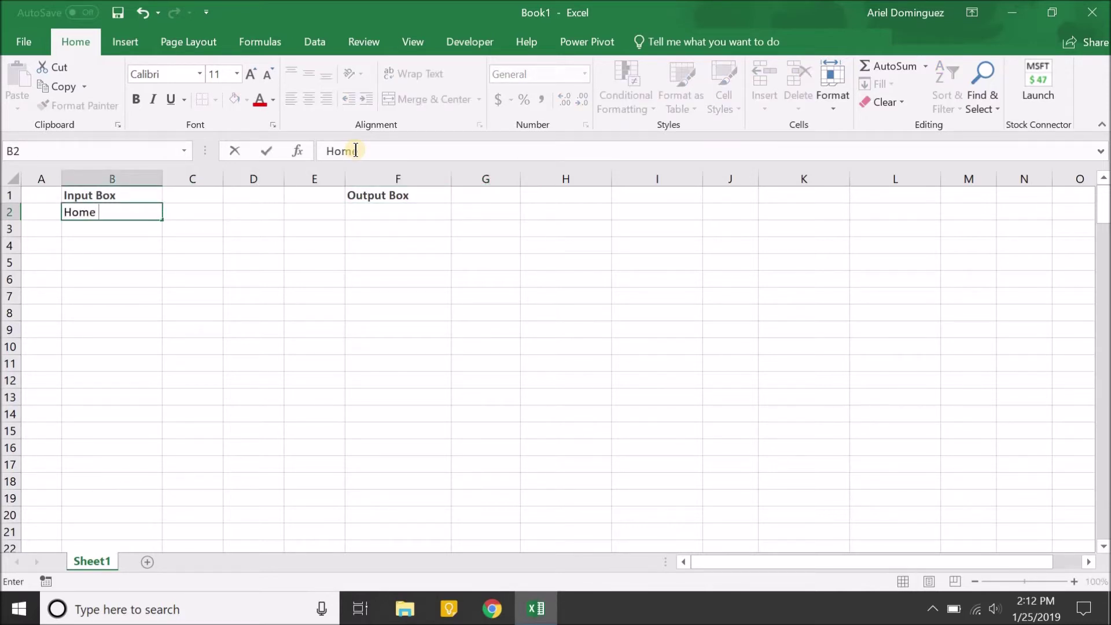
{"action": "type", "text": "Value"}
{"action": "key", "text": "Tab"}
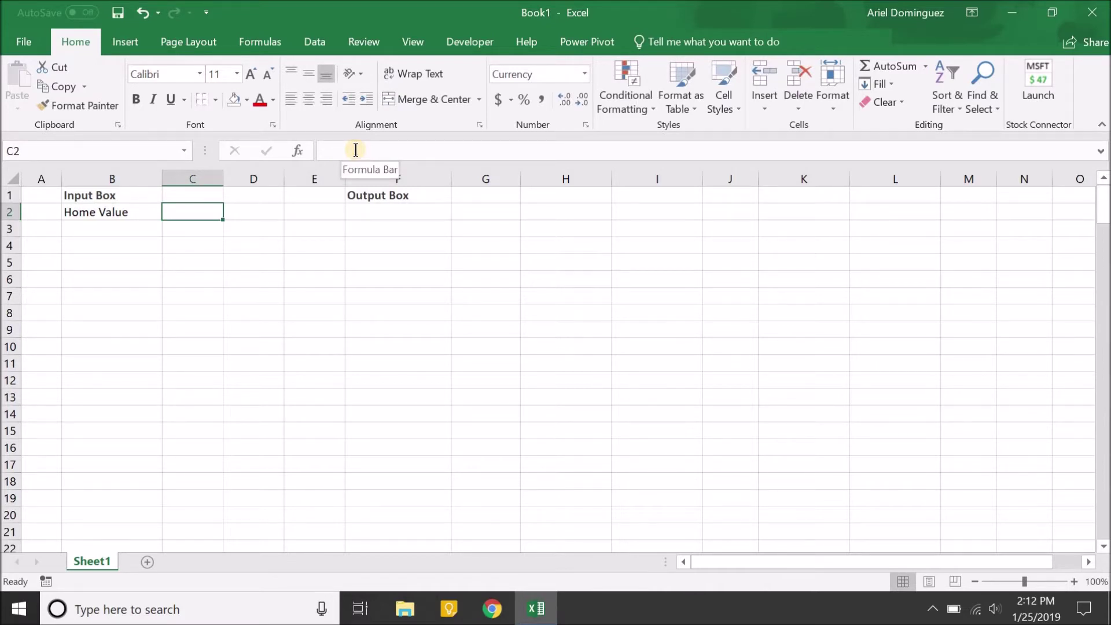
{"action": "type", "text": "1"}
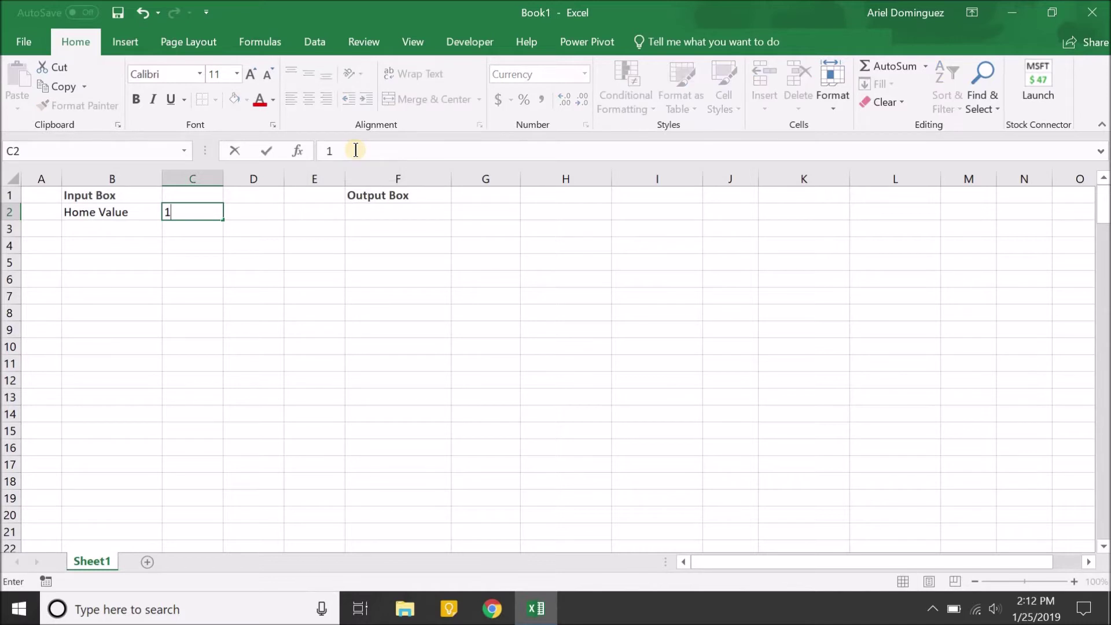
{"action": "type", "text": "80,00000"}
{"action": "key", "text": "Return"}
Add the label "Down-payment" in B3 and enter 25% in C3.
{"action": "key", "text": "Left"}
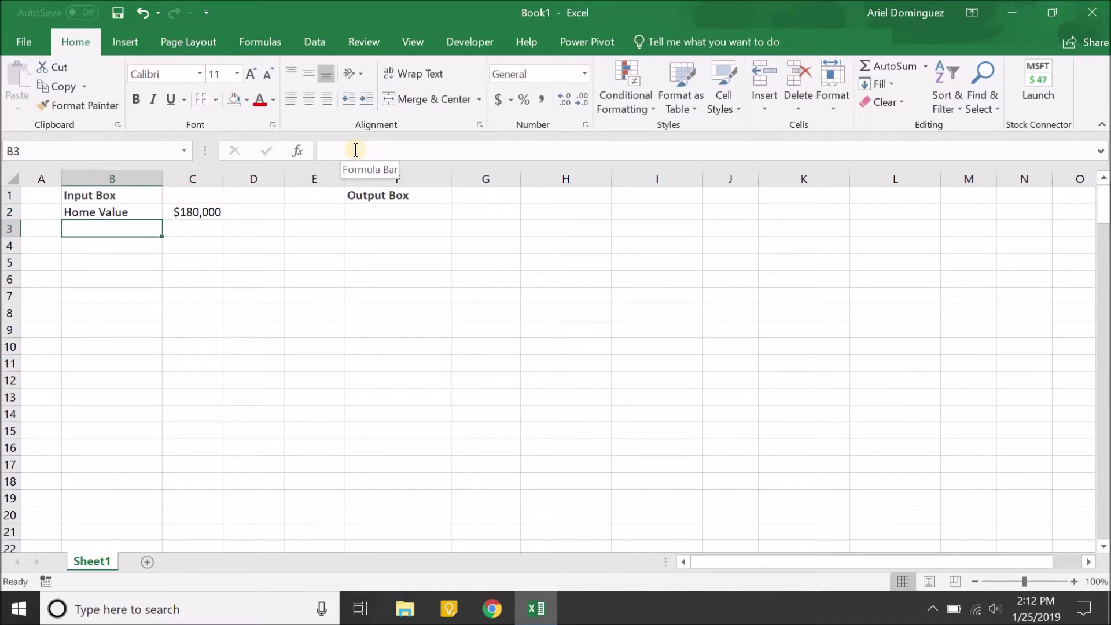
{"action": "type", "text": "Down"}
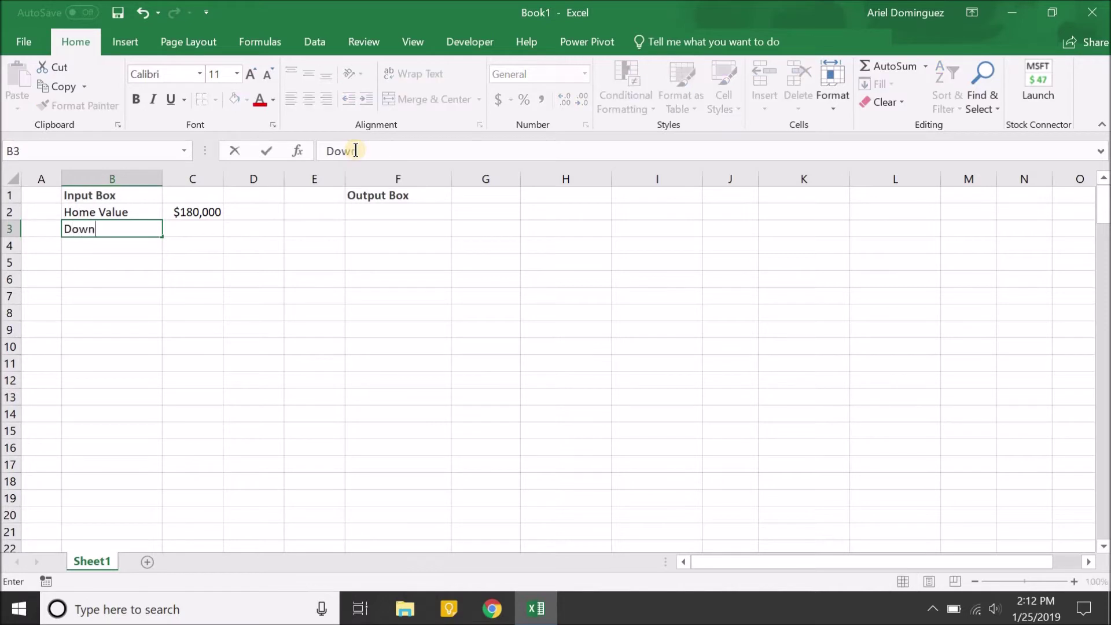
{"action": "type", "text": "-payment"}
{"action": "key", "text": "Return"}
{"action": "key", "text": "Up"}
{"action": "key", "text": "Right"}
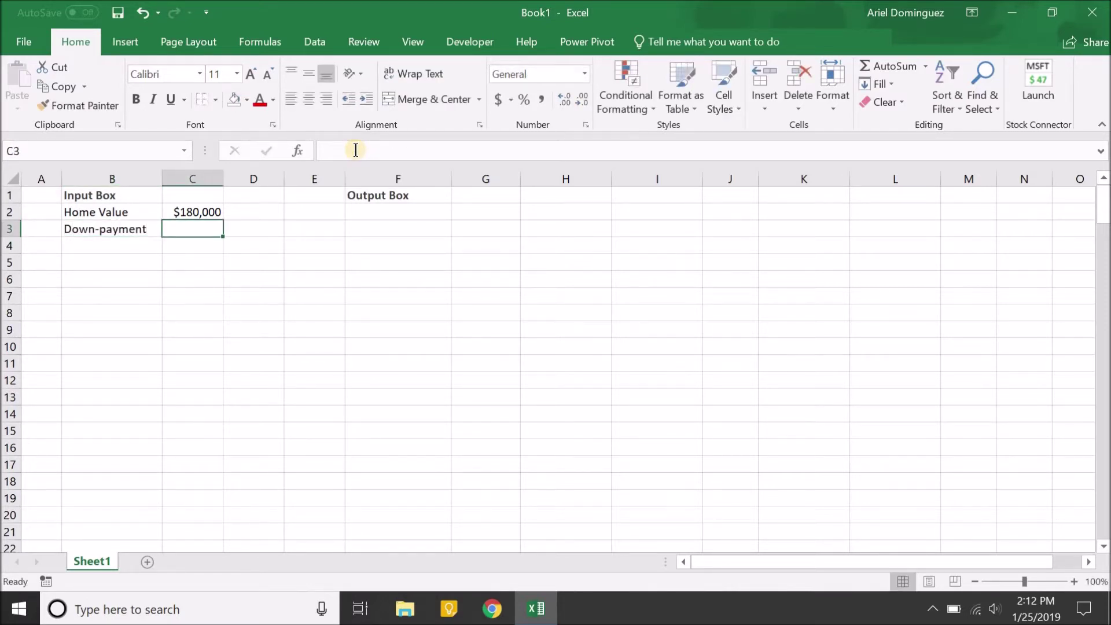
{"action": "type", "text": "25"}
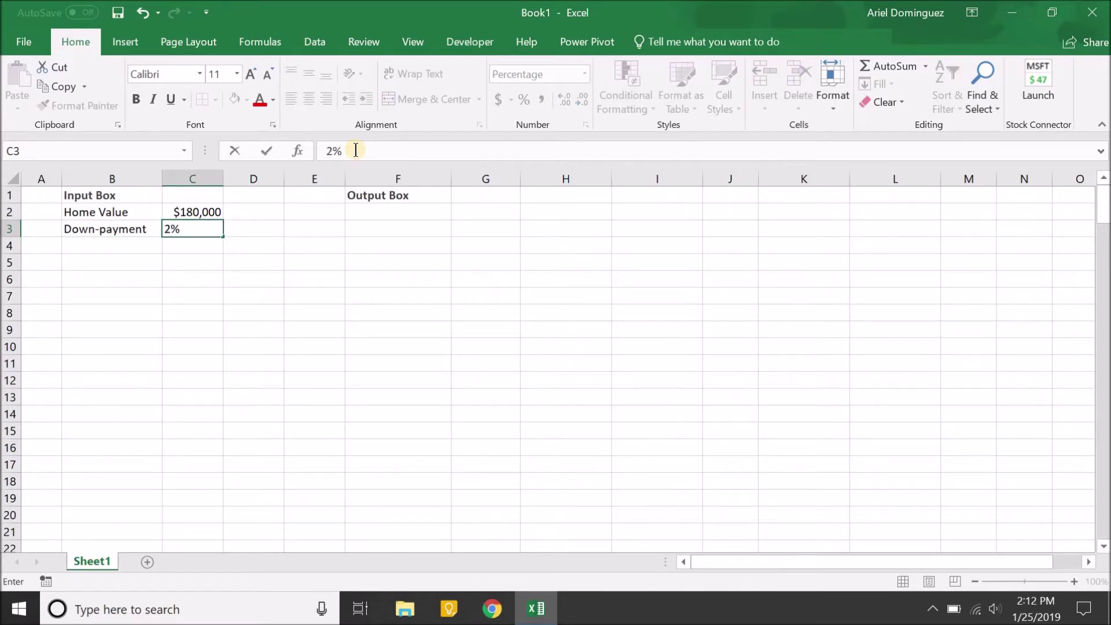
{"action": "key", "text": "Return"}
Add the label "Loan Term year" in B4 and enter 15 in C4.
{"action": "key", "text": "Left"}
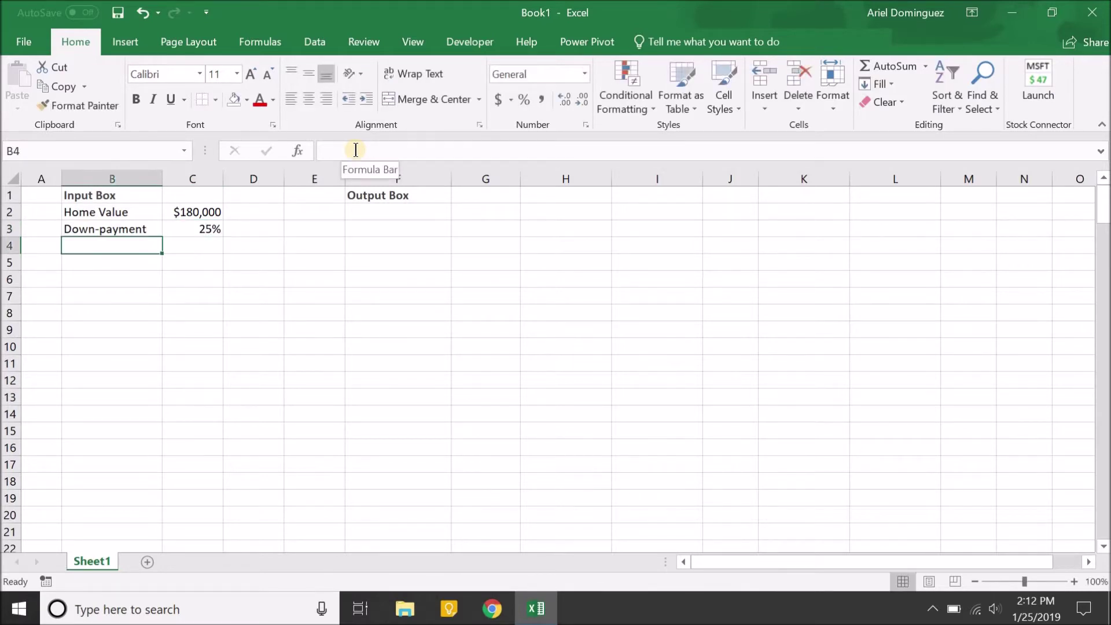
{"action": "type", "text": "Loan Ter"}
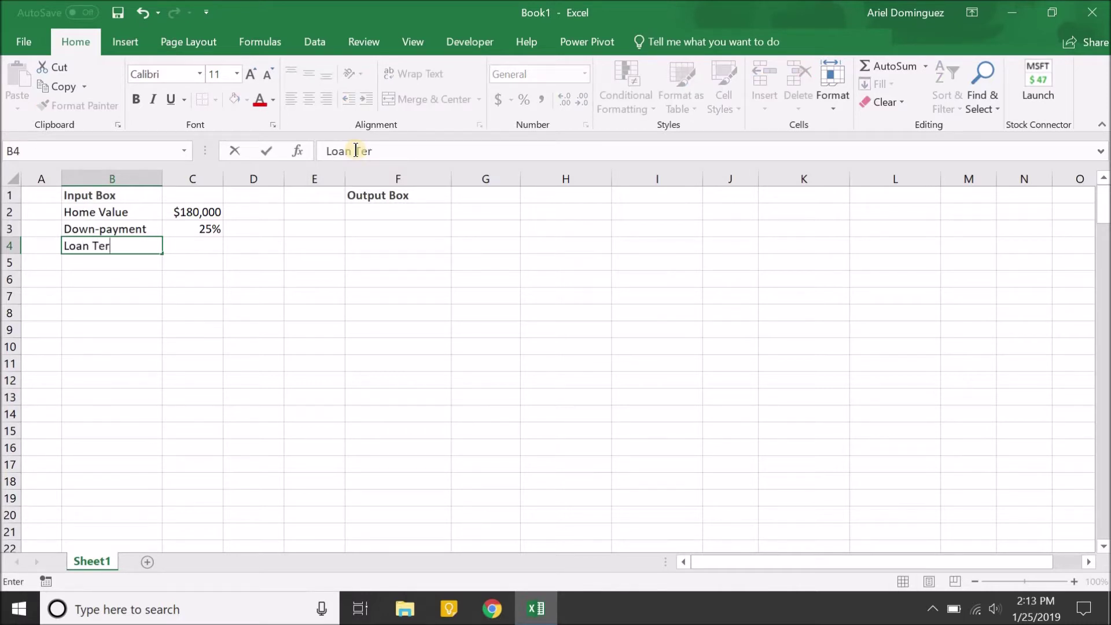
{"action": "type", "text": "m year"}
{"action": "key", "text": "Return"}
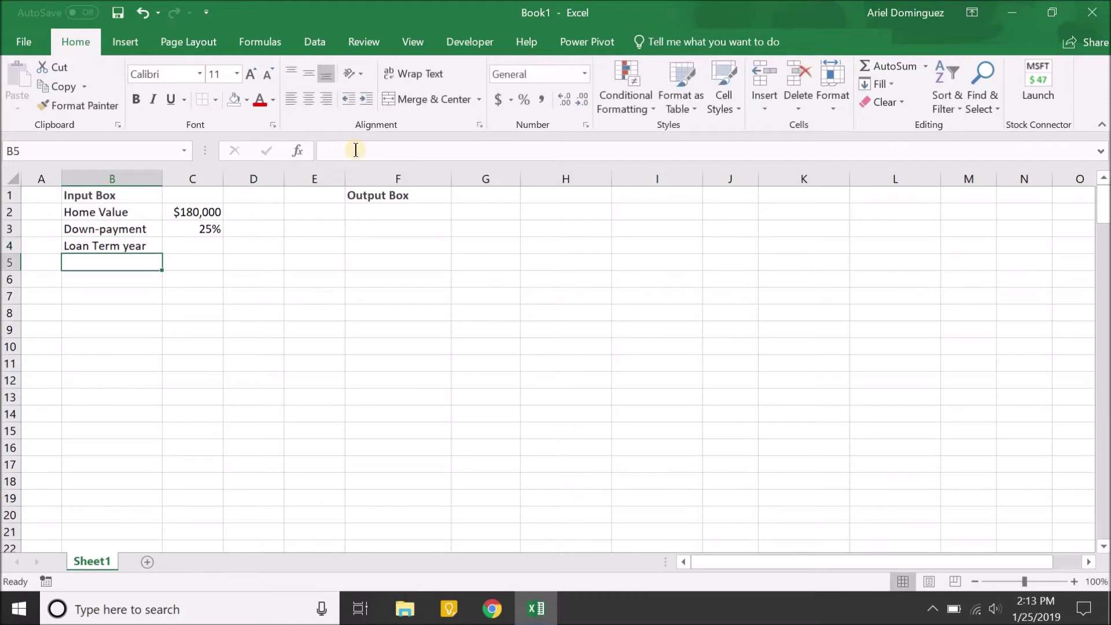
{"action": "key", "text": "Up"}
{"action": "key", "text": "Right"}
{"action": "type", "text": "15"}
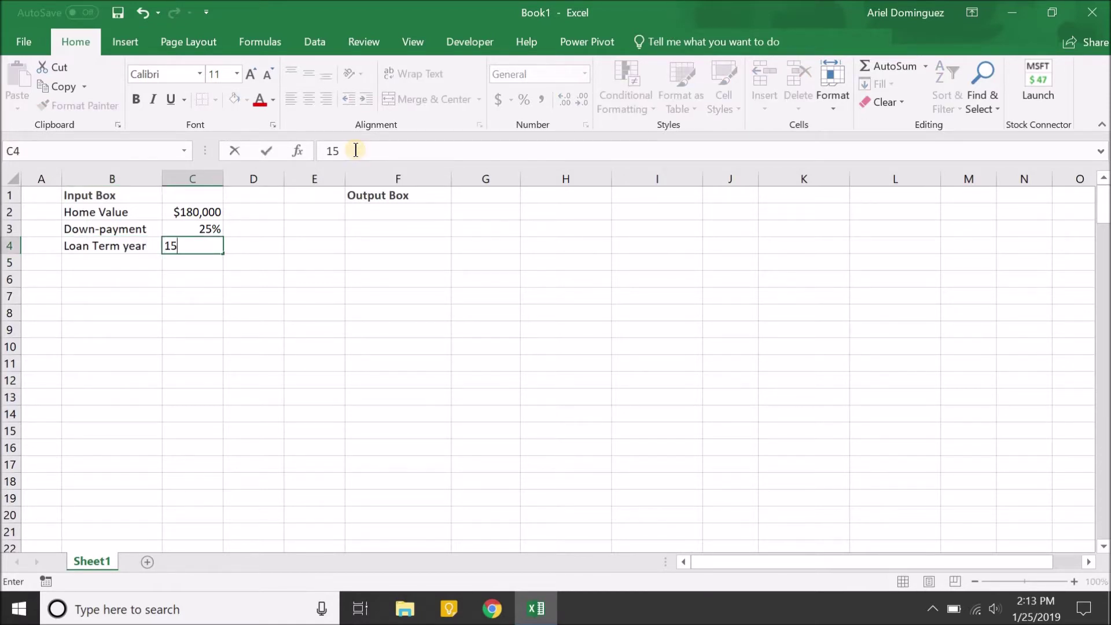
{"action": "key", "text": "Return"}
Add the label "Interest Rate" in B5 and enter 4.25% in C5.
{"action": "key", "text": "Left"}
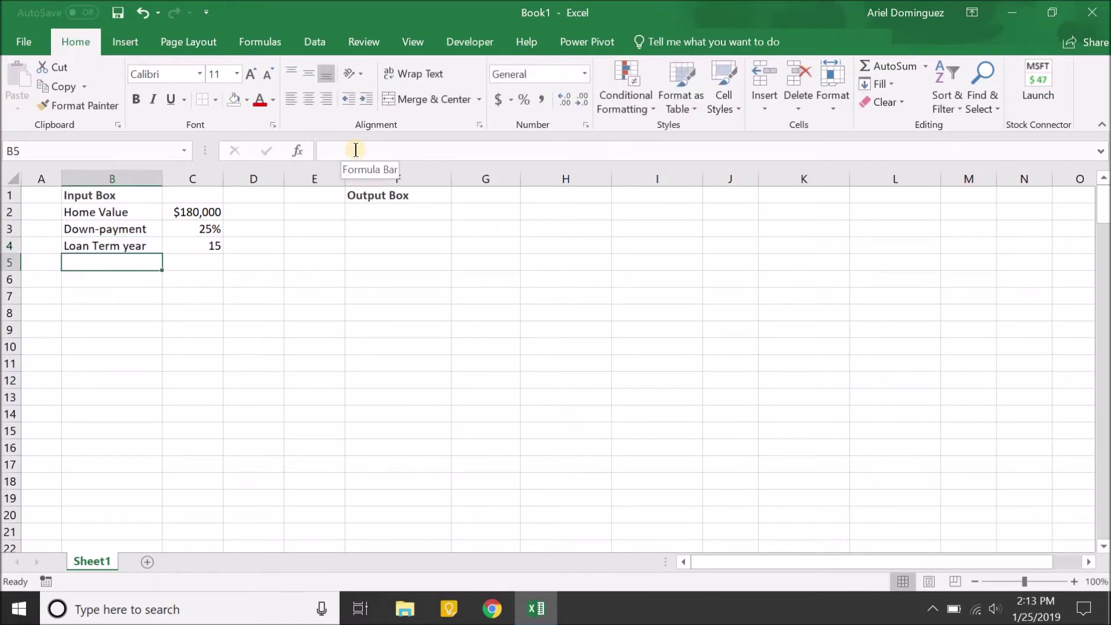
{"action": "type", "text": "Inter"}
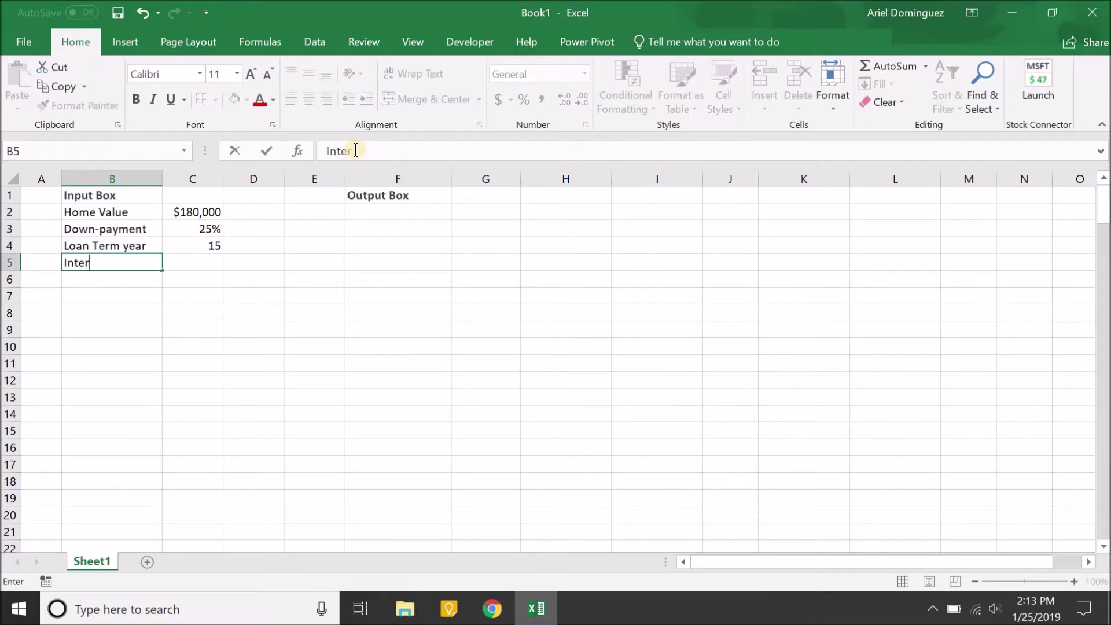
{"action": "type", "text": "est Rate"}
{"action": "key", "text": "Tab"}
{"action": "type", "text": "4.25"}
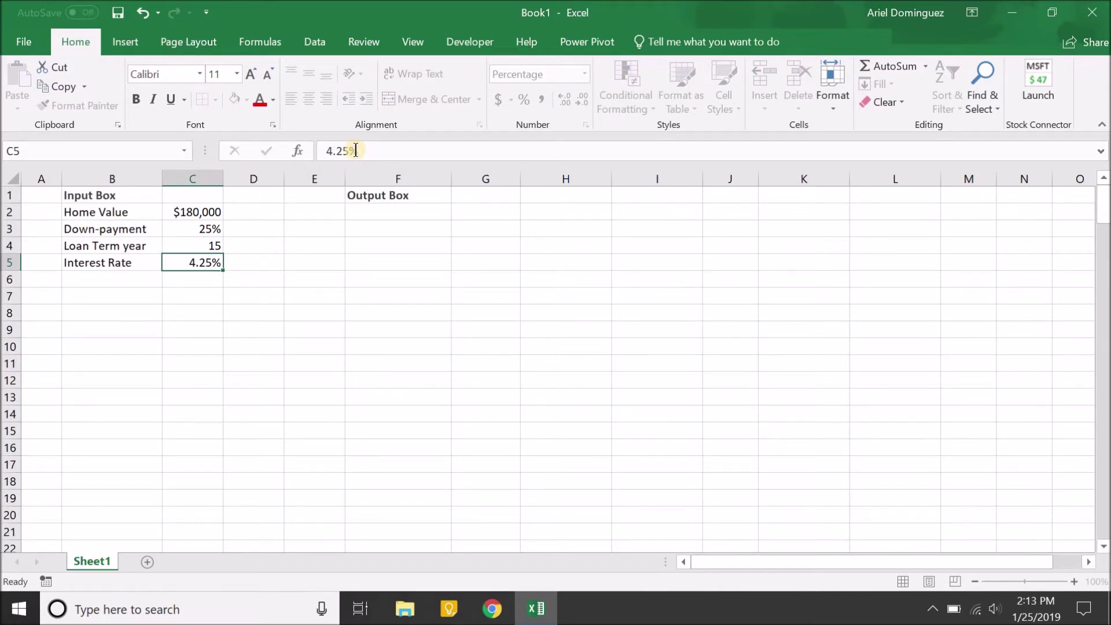
{"action": "key", "text": "Return"}
Add the label "Amortization" in B6 and enter 100% in C6.
{"action": "key", "text": "Left"}
{"action": "type", "text": "Amorti"}
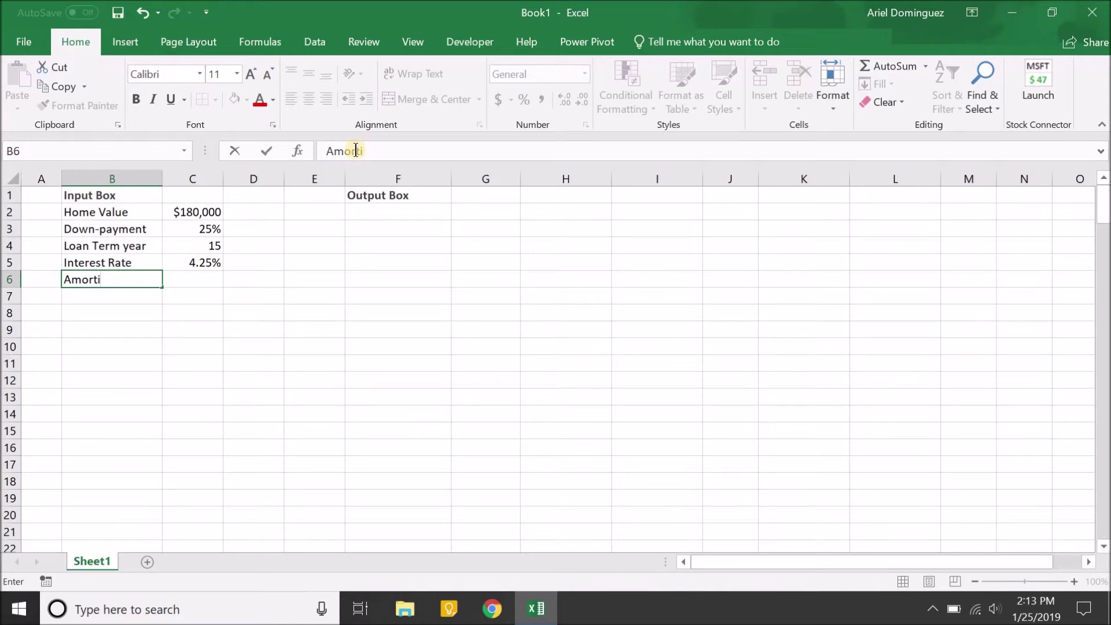
{"action": "type", "text": "zation"}
{"action": "key", "text": "Return"}
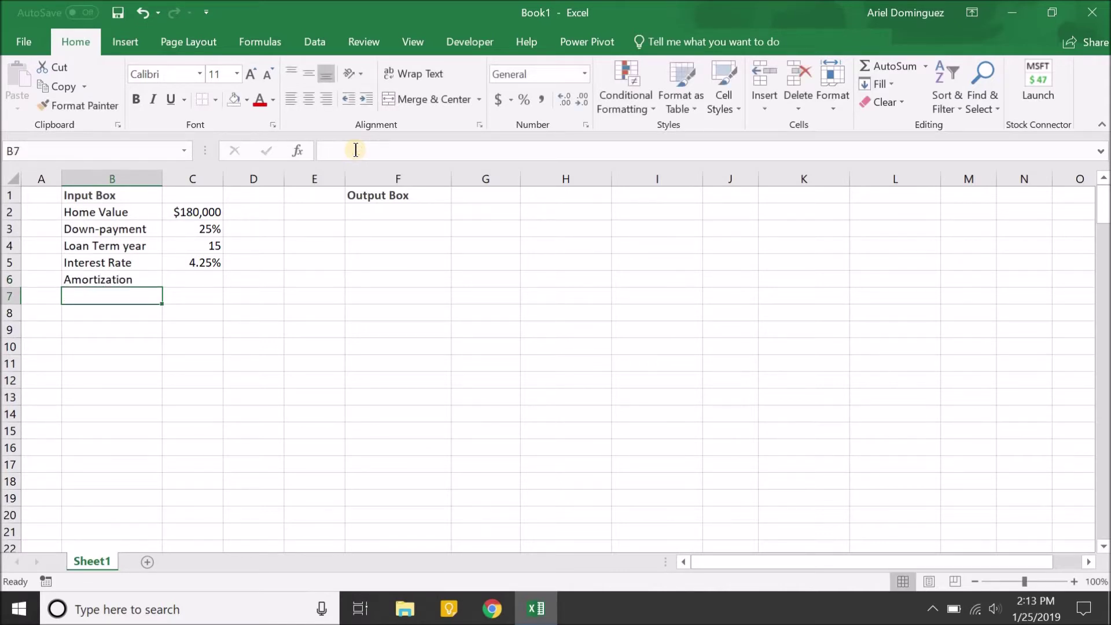
{"action": "key", "text": "Up"}
{"action": "key", "text": "Right"}
{"action": "type", "text": "100"}
{"action": "key", "text": "Return"}
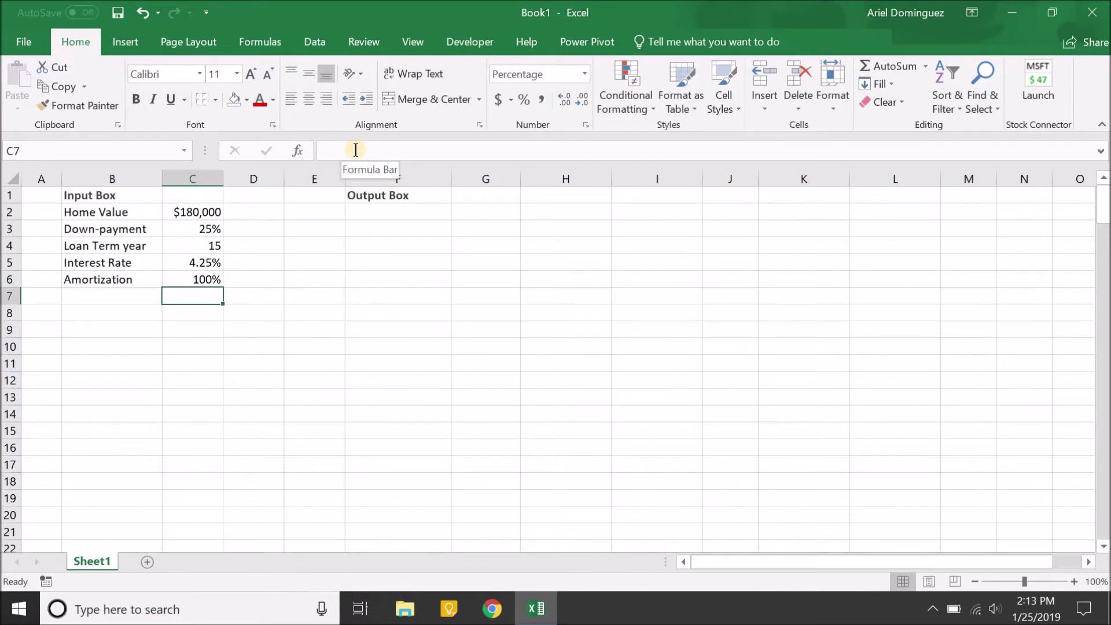
{"action": "key", "text": "Up"}
{"action": "key", "text": "Up"}
{"action": "key", "text": "Up"}
{"action": "key", "text": "Down"}
{"action": "key", "text": "Down"}
{"action": "key", "text": "Down"}
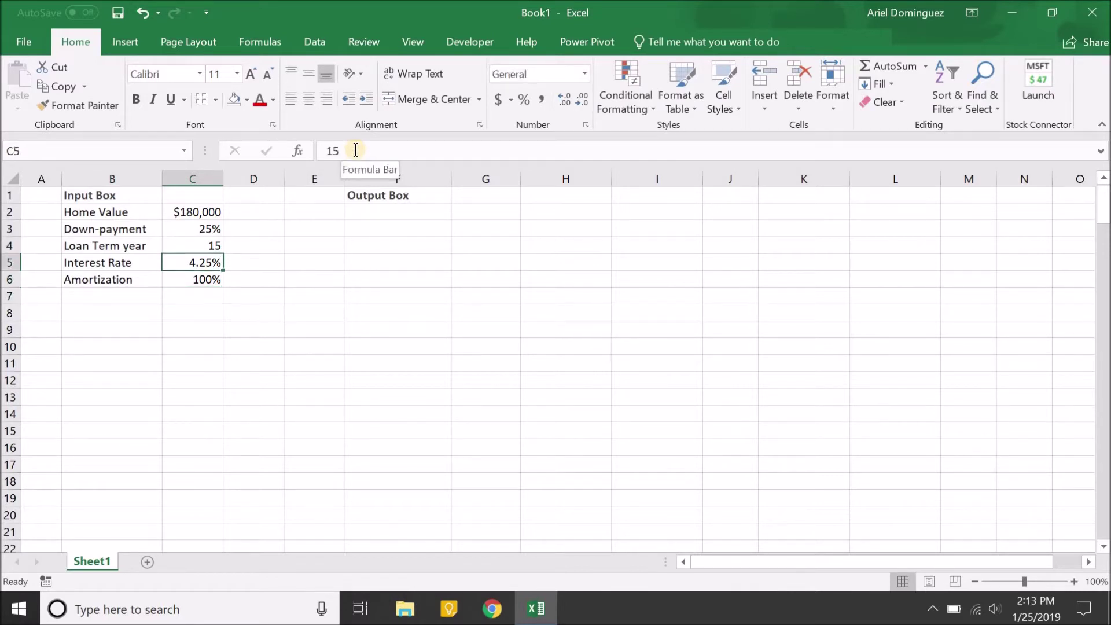
Add the label "Appreciation Rate" in B7 and enter 2% in C7.
{"action": "key", "text": "Left"}
{"action": "type", "text": "A"}
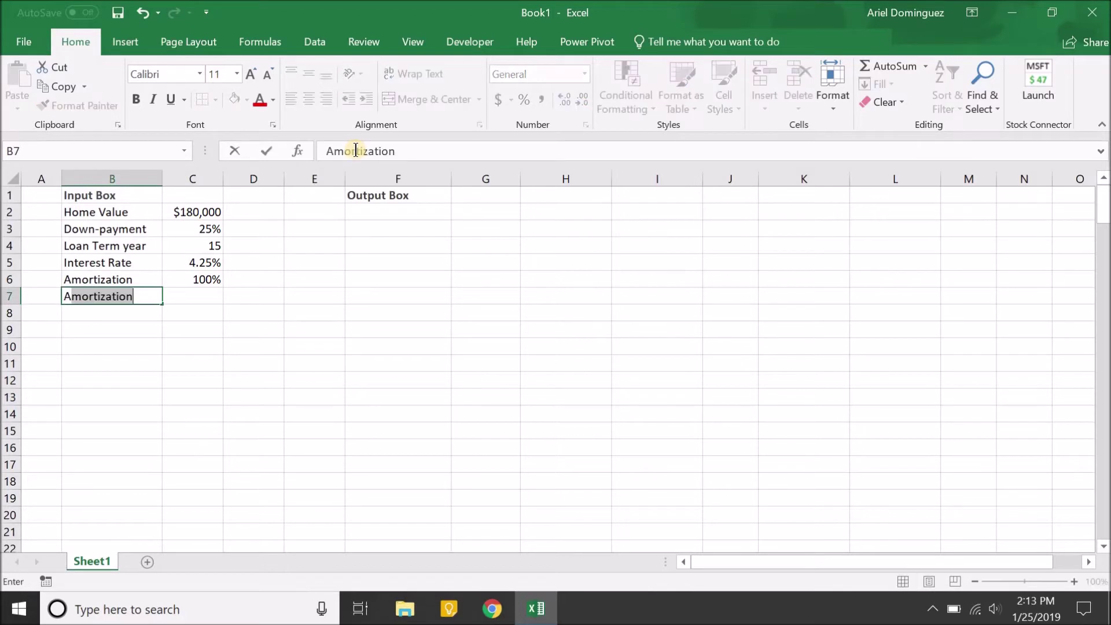
{"action": "type", "text": "ppreciation Rate"}
{"action": "key", "text": "Return"}
{"action": "key", "text": "Up"}
{"action": "key", "text": "Right"}
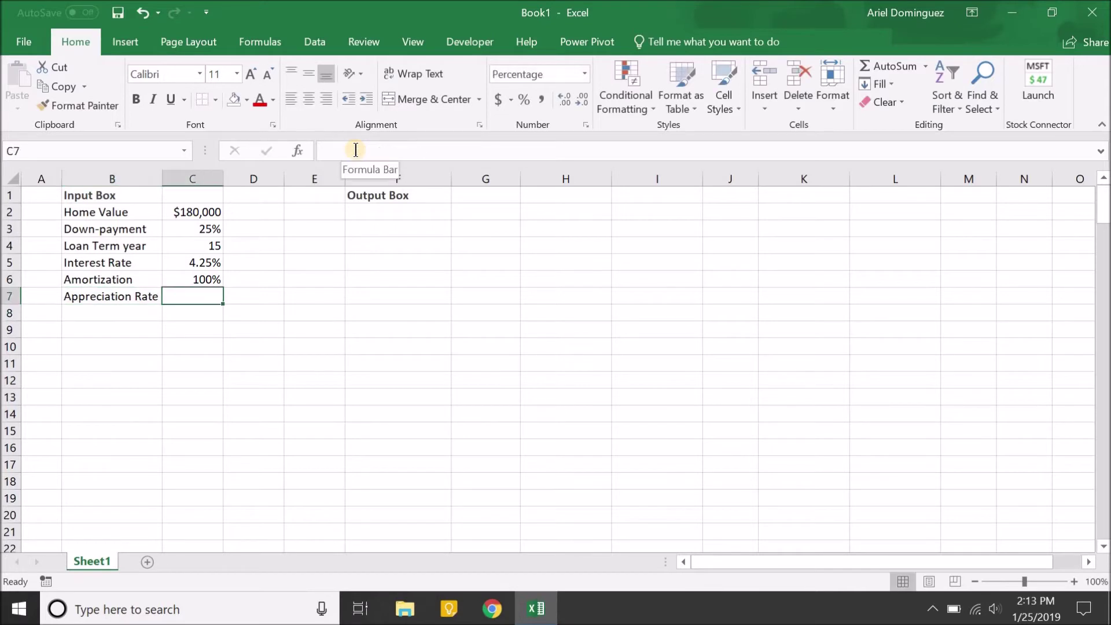
{"action": "type", "text": "2"}
{"action": "key", "text": "Return"}
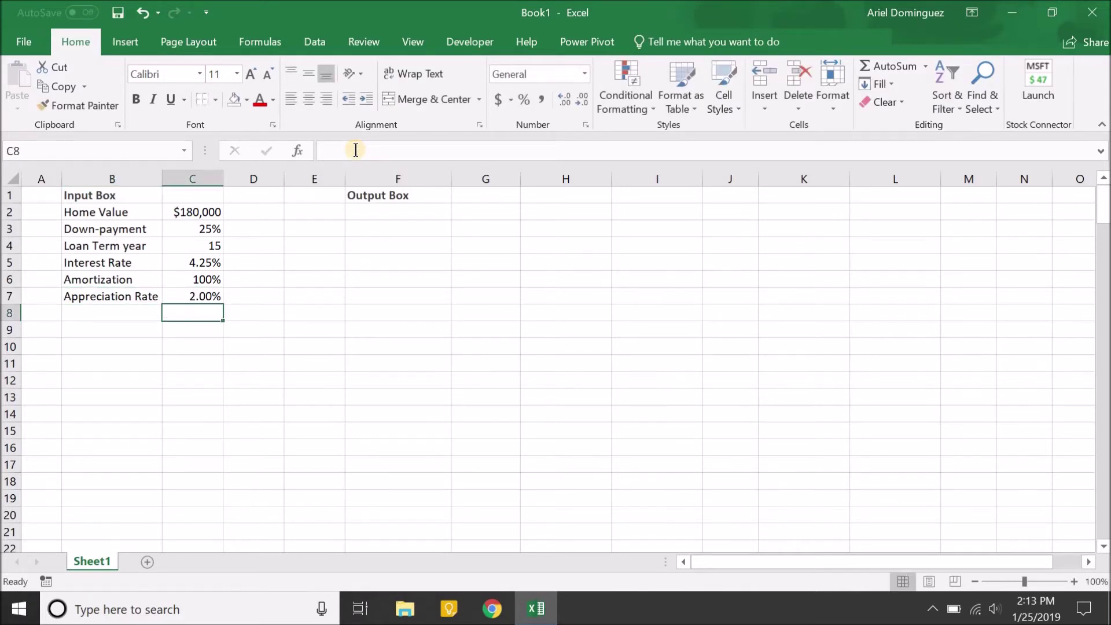
Add the label "Mortgage Amount" in F2 under the Output Box heading.
{"action": "key", "text": "Up"}
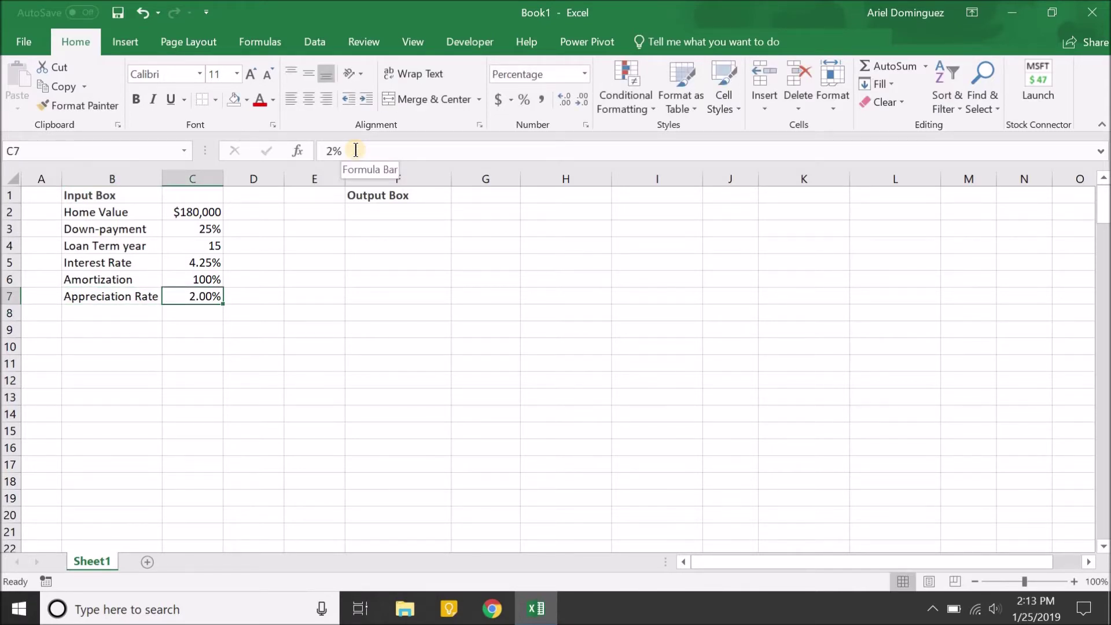
{"action": "key", "text": "Left"}
{"action": "key", "text": "Right"}
{"action": "key", "text": "Up"}
{"action": "key", "text": "Up"}
{"action": "key", "text": "Up"}
{"action": "key", "text": "Up"}
{"action": "key", "text": "Up"}
{"action": "key", "text": "Right"}
{"action": "key", "text": "Right"}
{"action": "key", "text": "Right"}
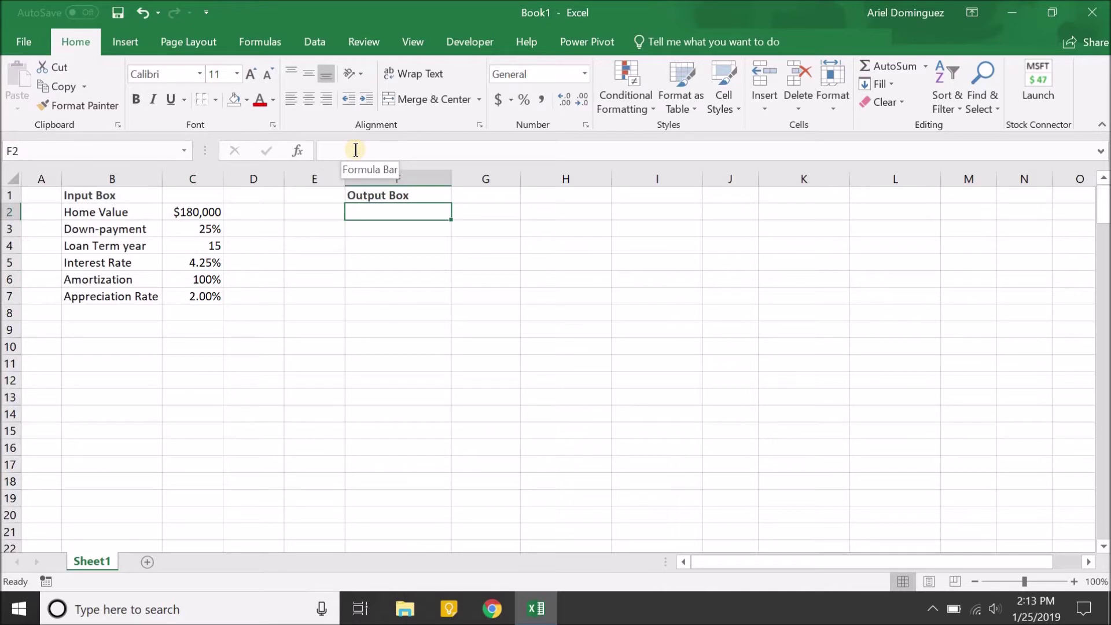
{"action": "type", "text": "M"}
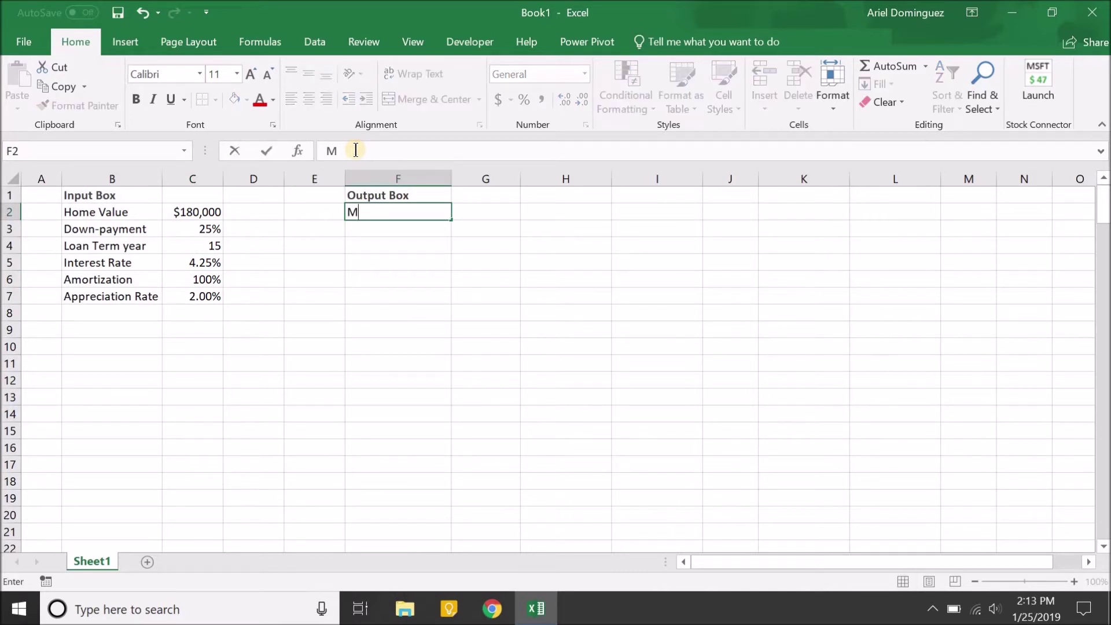
{"action": "type", "text": "ortgage Amount"}
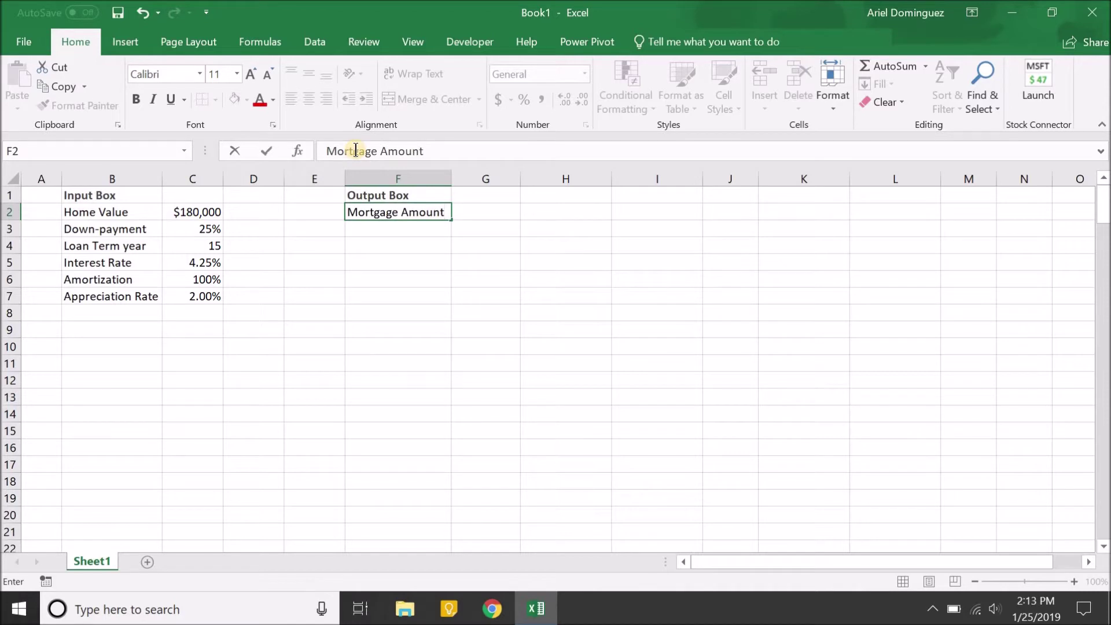
{"action": "key", "text": "Return"}
Add the labels "Loan-to-Value" in F3 and "Totals Payments" in F4.
{"action": "type", "text": "Loan-to-Value"}
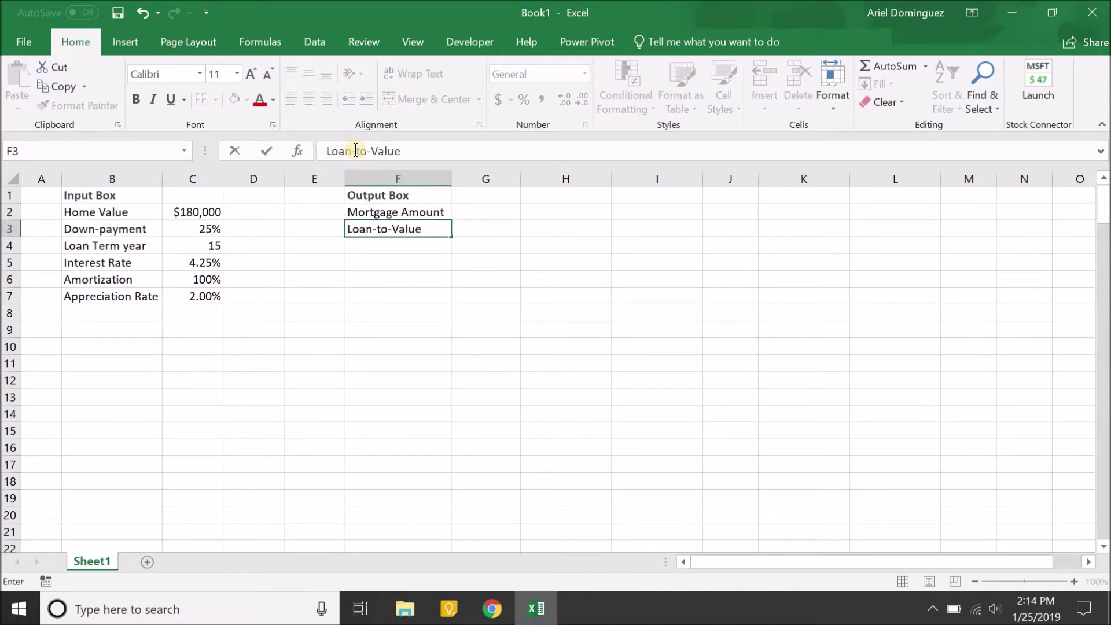
{"action": "key", "text": "Return"}
{"action": "type", "text": "Tot"}
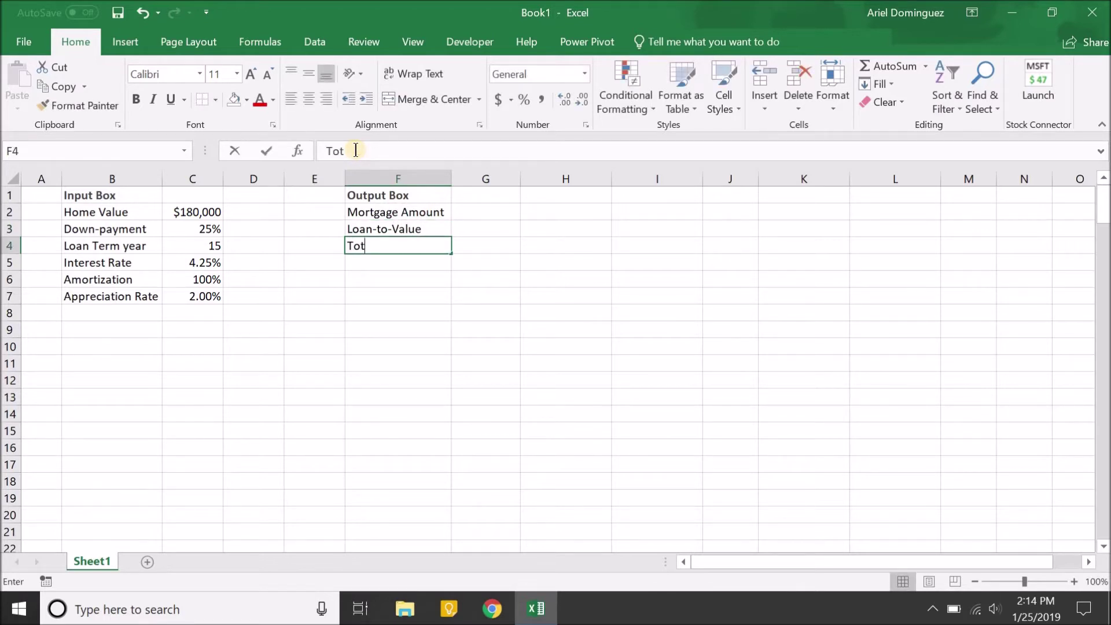
{"action": "type", "text": "als Payments"}
{"action": "key", "text": "Return"}
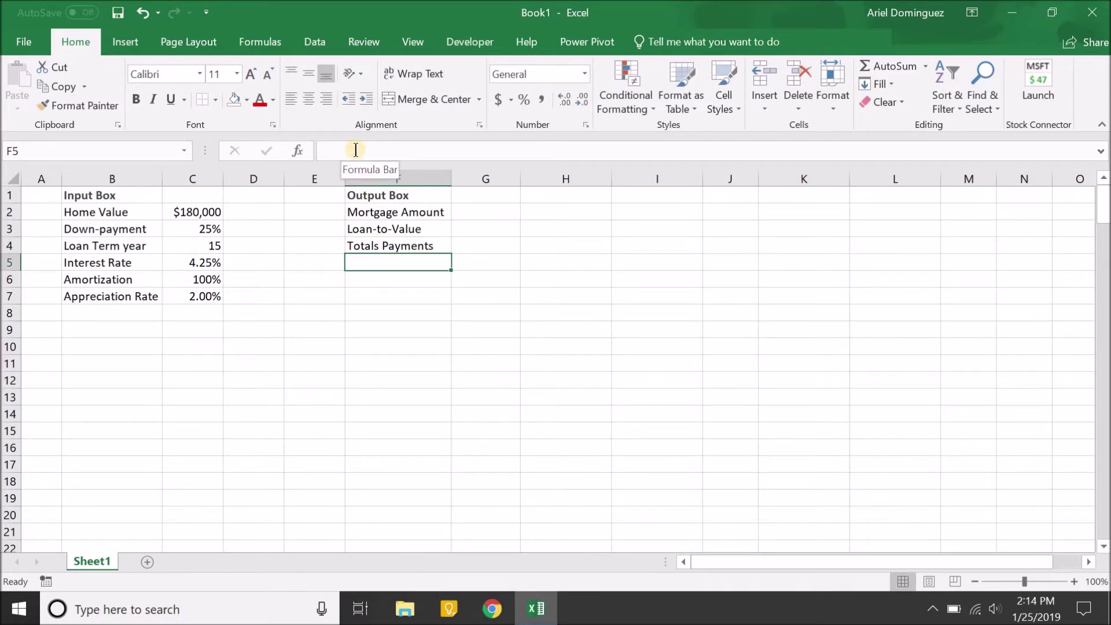
Add the labels "Monthly Rate" in F5 and "Monthly Payment" in F6.
{"action": "type", "text": "Monthly "}
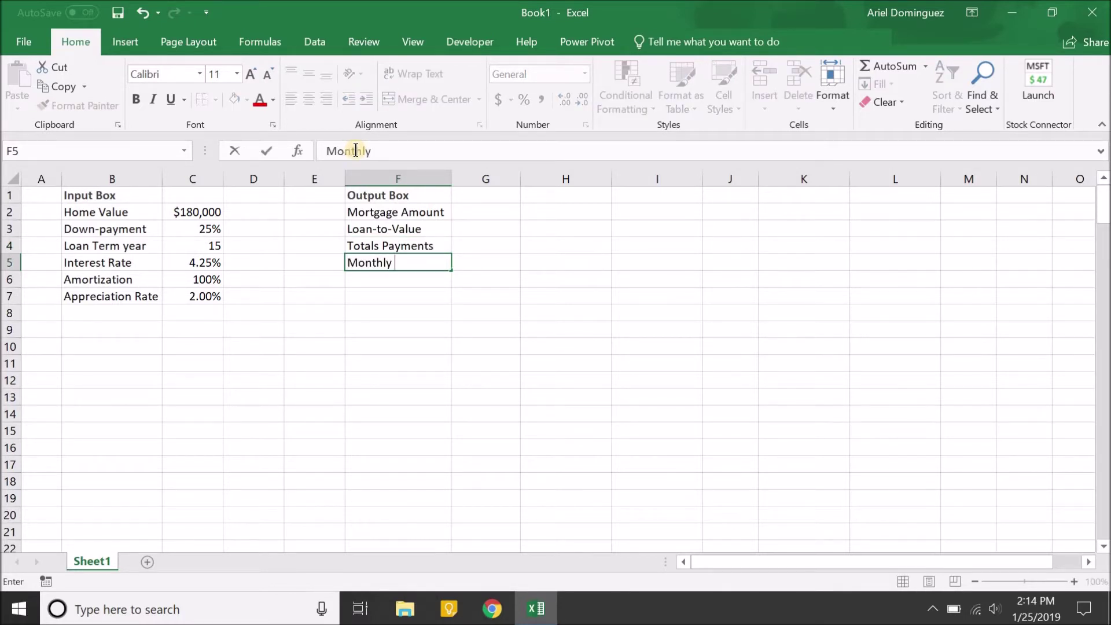
{"action": "type", "text": "Rate"}
{"action": "key", "text": "Return"}
{"action": "type", "text": "Monthly Payment"}
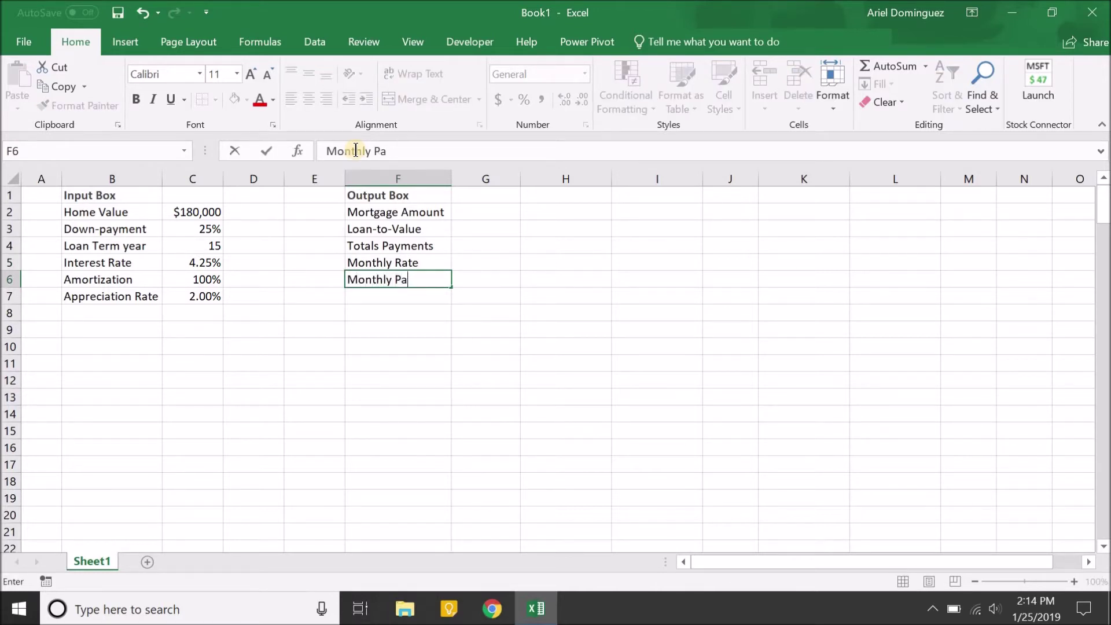
{"action": "key", "text": "Return"}
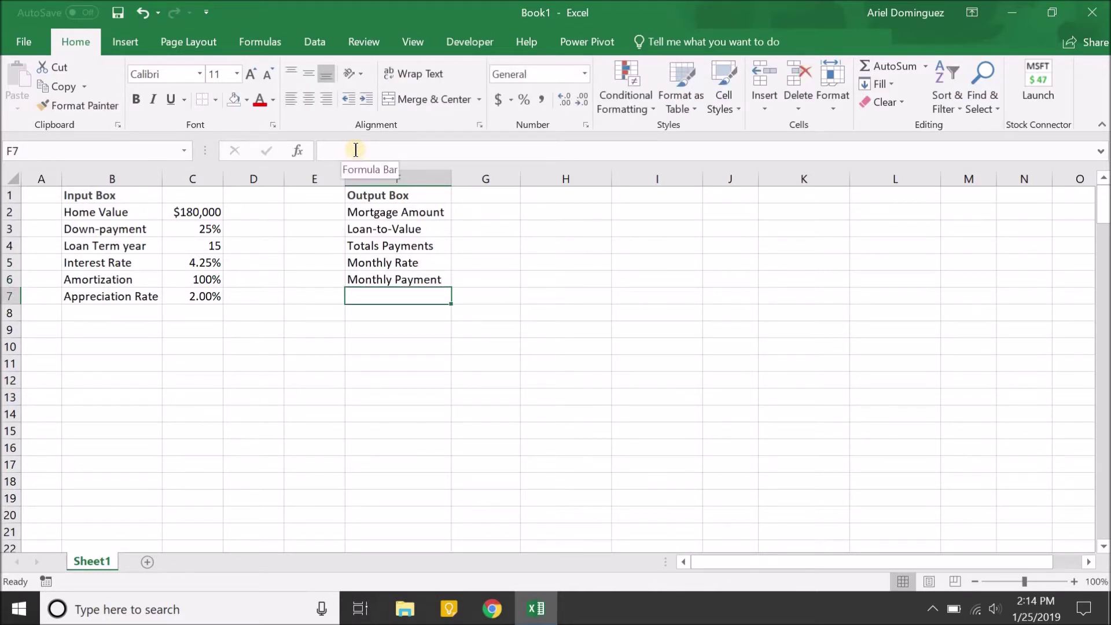
Add the label "Appreciation Rate" in F7 of the output box.
{"action": "type", "text": "Apprec"}
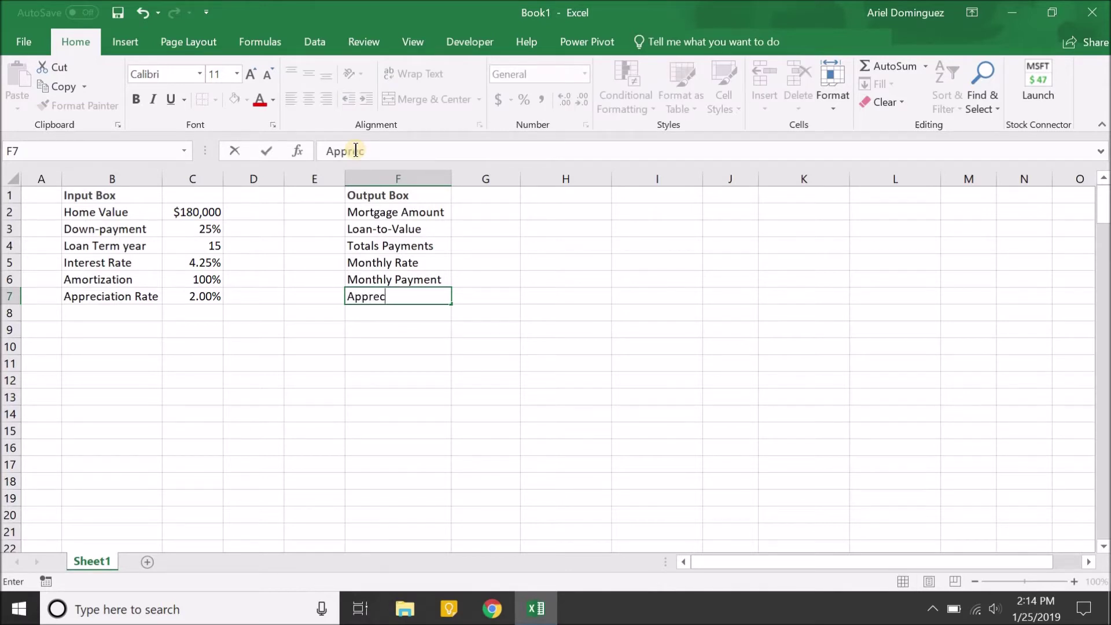
{"action": "type", "text": "iation Rate"}
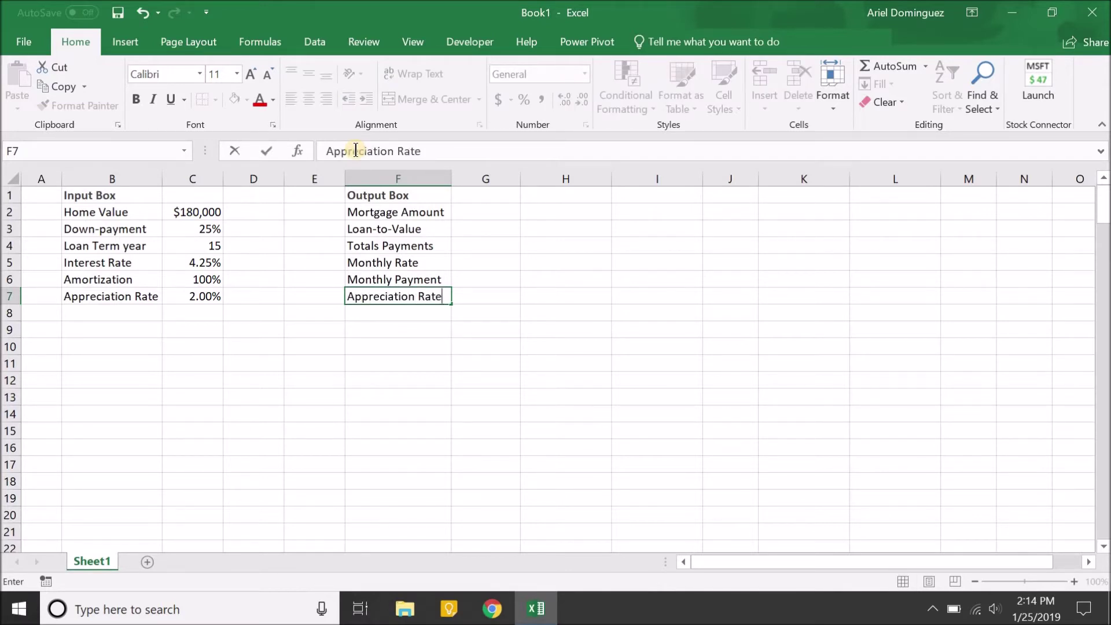
{"action": "key", "text": "Return"}
{"action": "key", "text": "Up"}
{"action": "key", "text": "Right"}
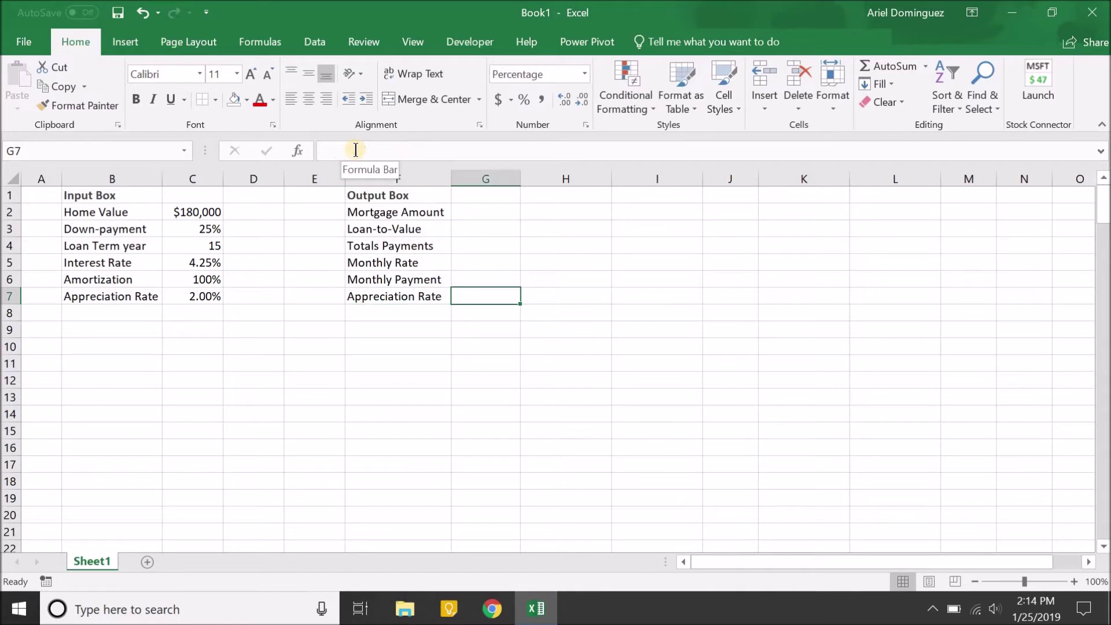
Calculate the mortgage amount in G2 with the formula =C2-C2*C3, subtracting the down-payment from the home value.
{"action": "key", "text": "Left"}
{"action": "key", "text": "Up"}
{"action": "key", "text": "Up"}
{"action": "key", "text": "Up"}
{"action": "key", "text": "Up"}
{"action": "key", "text": "Up"}
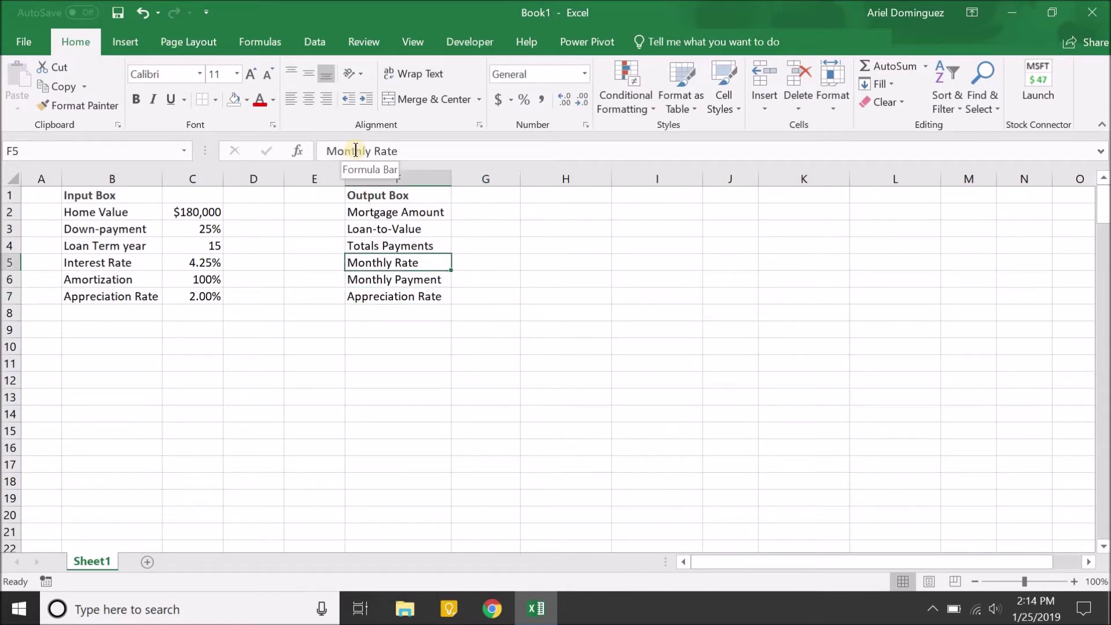
{"action": "key", "text": "Right"}
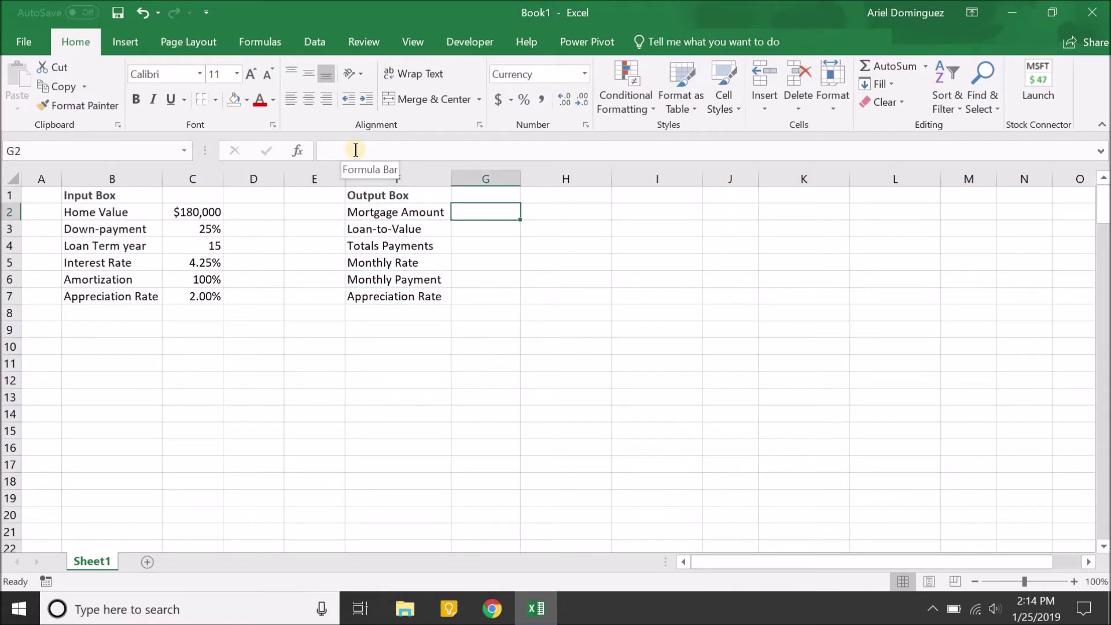
{"action": "type", "text": "="}
{"action": "key", "text": "Left"}
{"action": "key", "text": "Left"}
{"action": "key", "text": "Left"}
{"action": "key", "text": "Left"}
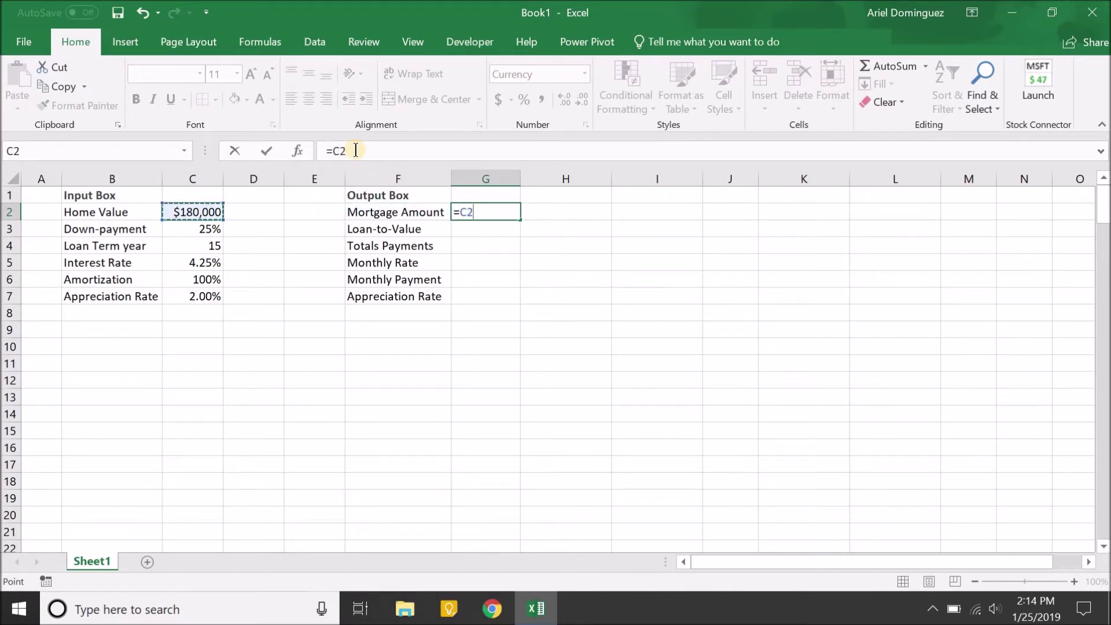
{"action": "type", "text": "-"}
{"action": "key", "text": "Left"}
{"action": "key", "text": "Left"}
{"action": "key", "text": "Left"}
{"action": "key", "text": "Left"}
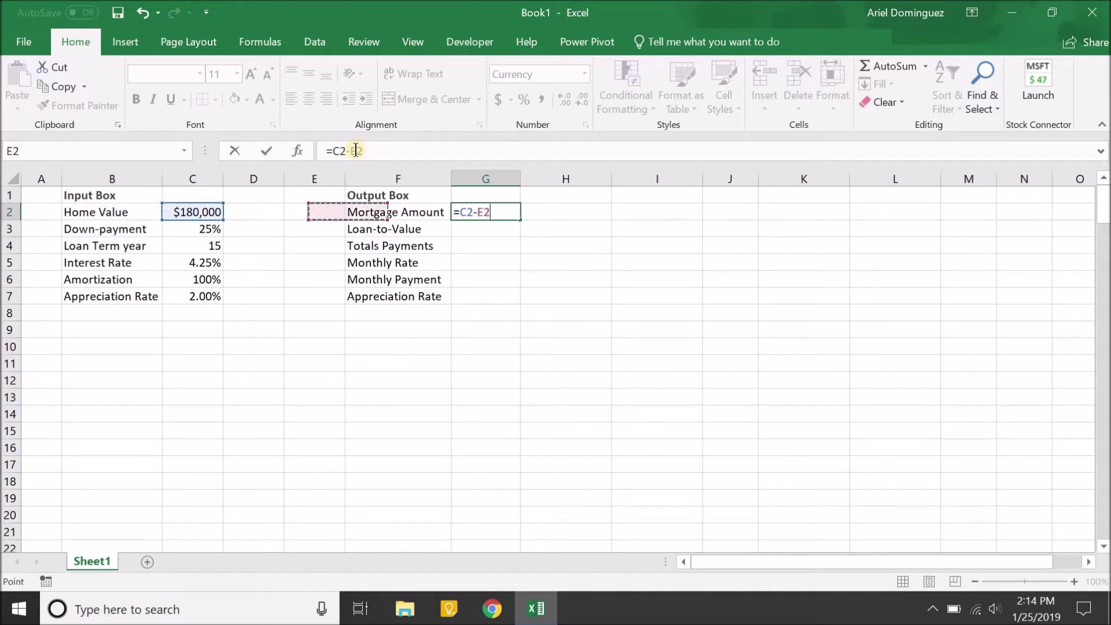
{"action": "type", "text": "*"}
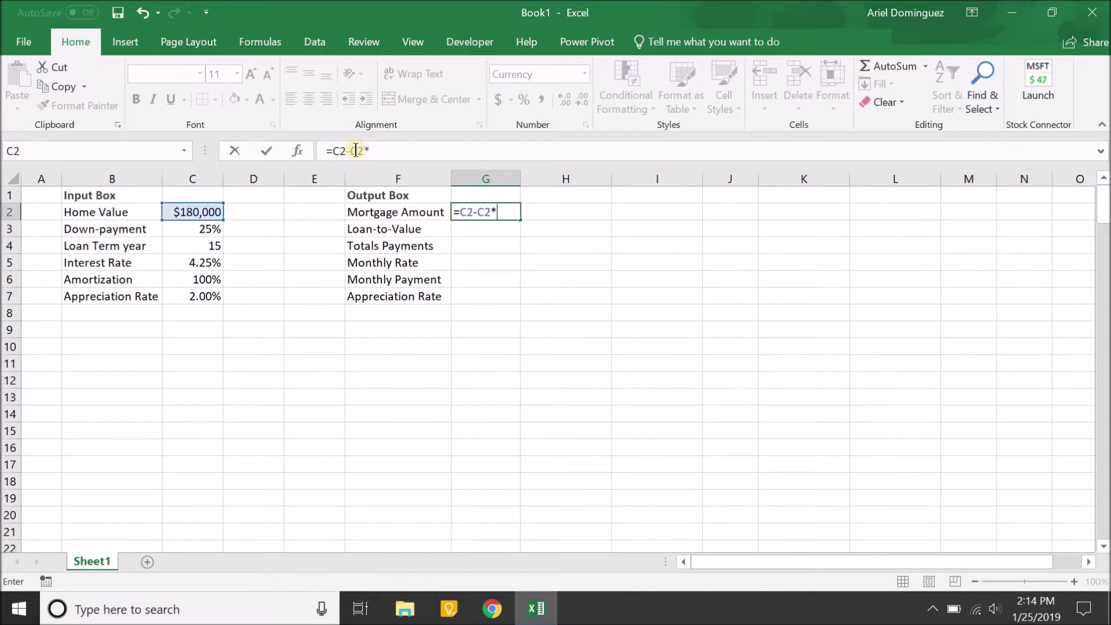
{"action": "key", "text": "Down"}
{"action": "key", "text": "Left"}
{"action": "key", "text": "Left"}
{"action": "key", "text": "Left"}
{"action": "key", "text": "Left"}
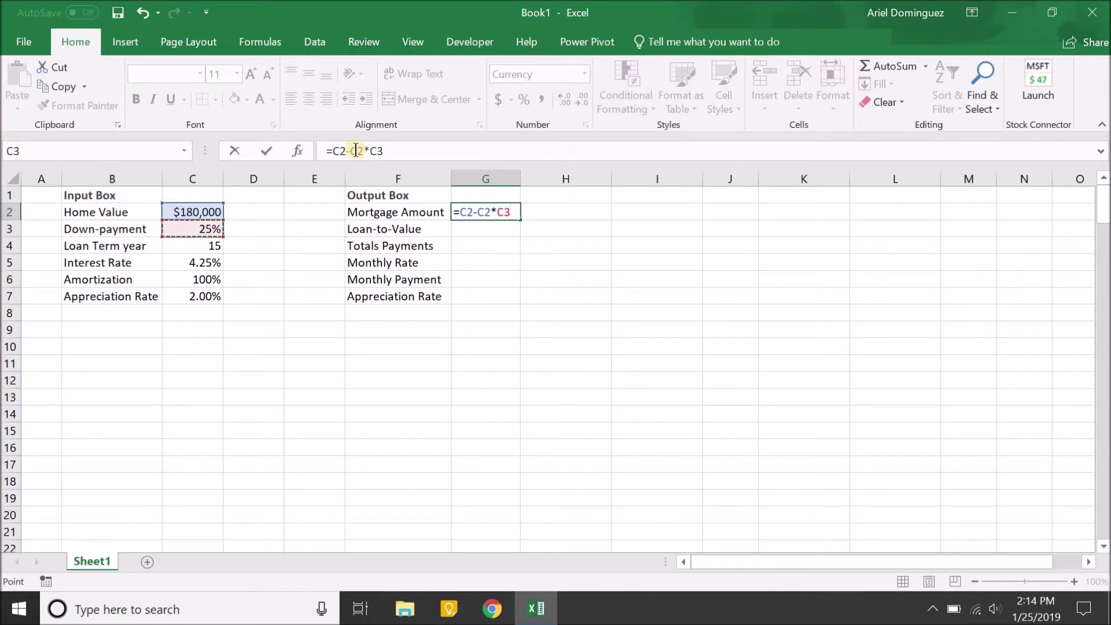
{"action": "key", "text": "Return"}
Review the down-payment input in C3 and the mortgage amount formula in G2.
{"action": "key", "text": "Up"}
{"action": "key", "text": "Left"}
{"action": "key", "text": "Left"}
{"action": "key", "text": "Down"}
{"action": "key", "text": "Left"}
{"action": "key", "text": "Down"}
{"action": "key", "text": "Left"}
{"action": "key", "text": "Up"}
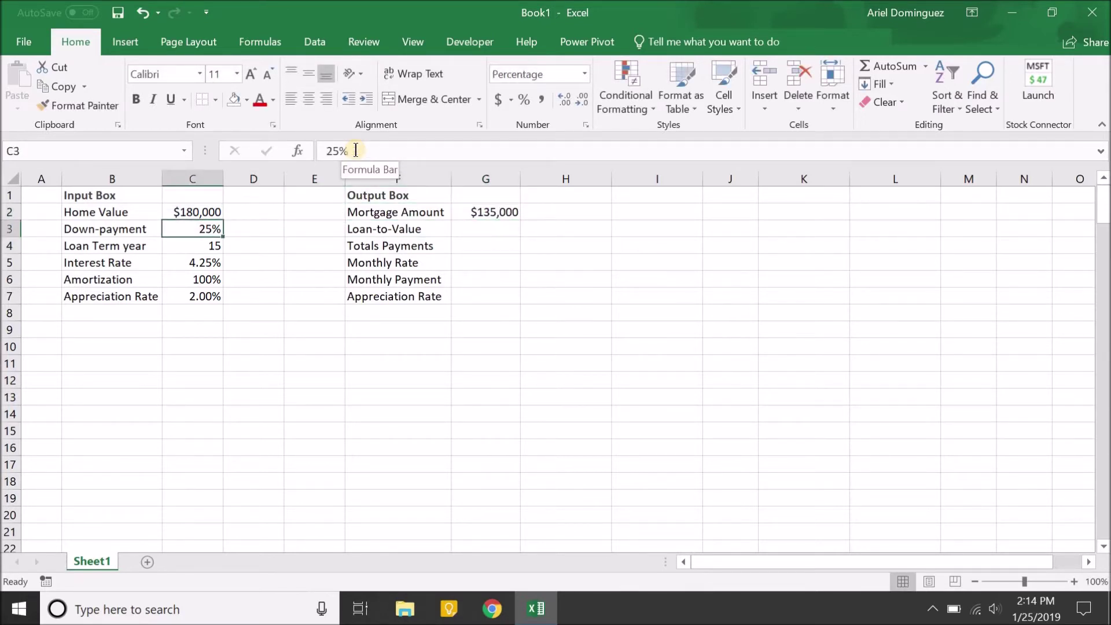
{"action": "key", "text": "Right"}
{"action": "key", "text": "Right"}
{"action": "key", "text": "Right"}
{"action": "key", "text": "Up"}
{"action": "key", "text": "Right"}
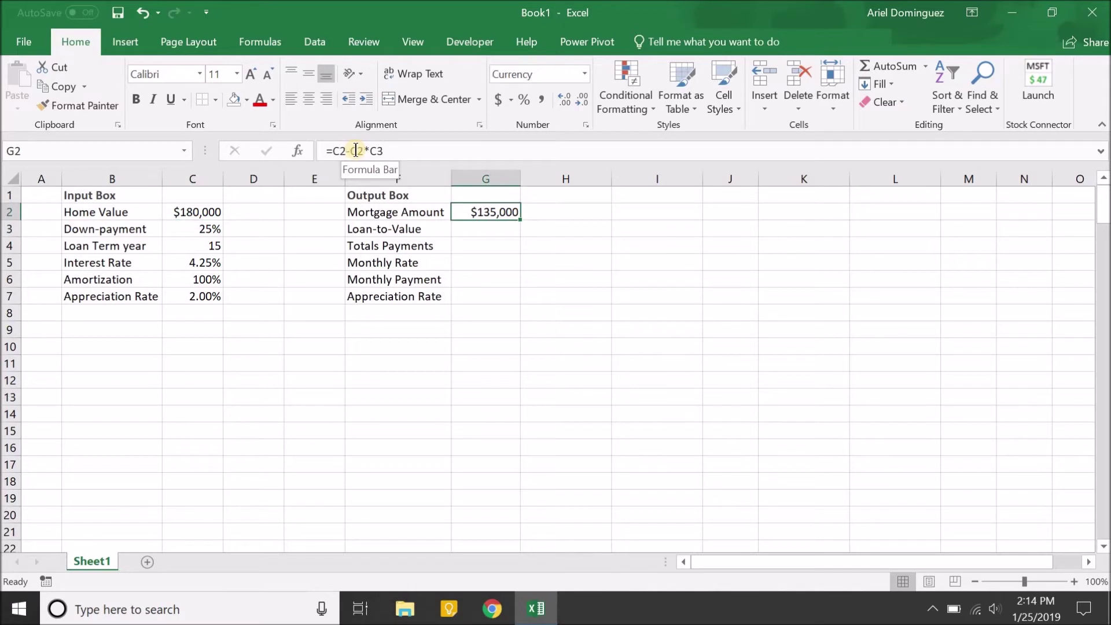
Test the mortgage amount formula by setting the down-payment in C3 to 20%, and check the result in G2.
{"action": "key", "text": "Down"}
{"action": "key", "text": "Left"}
{"action": "key", "text": "Left"}
{"action": "key", "text": "Left"}
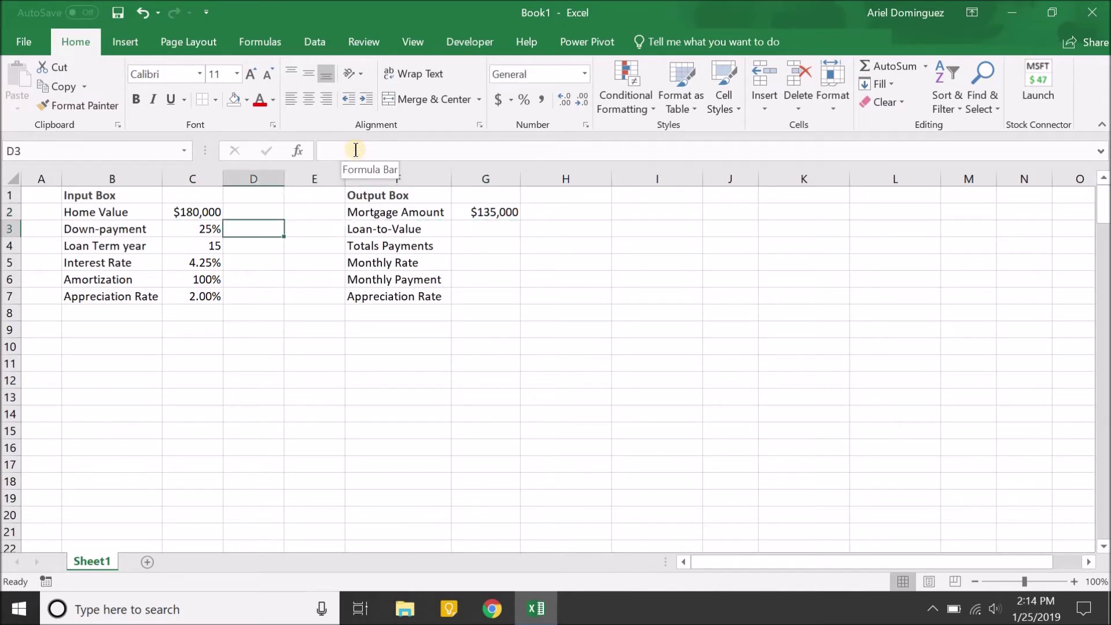
{"action": "key", "text": "Left"}
{"action": "type", "text": "20"}
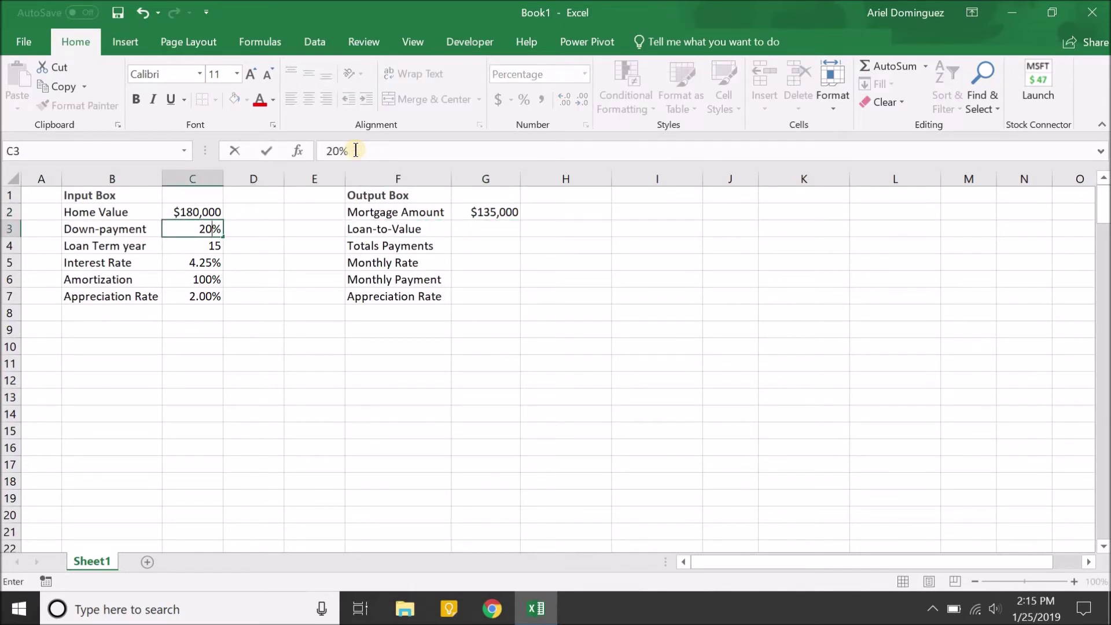
{"action": "key", "text": "Return"}
{"action": "key", "text": "Up"}
{"action": "key", "text": "Right"}
{"action": "key", "text": "Right"}
{"action": "key", "text": "Right"}
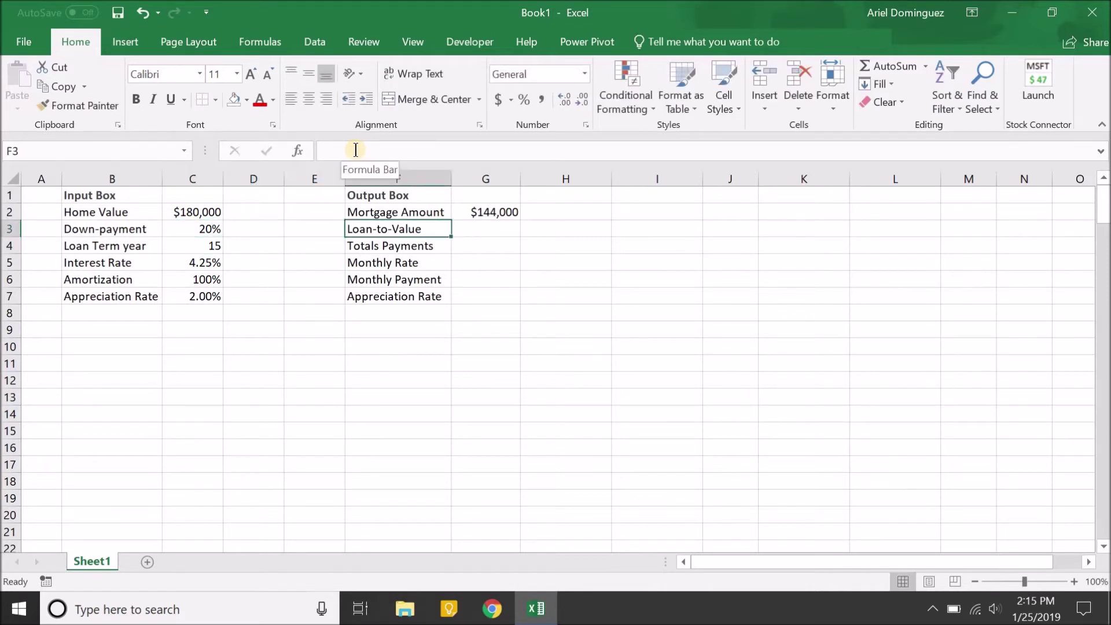
{"action": "key", "text": "Up"}
{"action": "key", "text": "Right"}
Set the down-payment in C3 back to 25% and check the mortgage amount in G2.
{"action": "key", "text": "Left"}
{"action": "key", "text": "Left"}
{"action": "key", "text": "Down"}
{"action": "key", "text": "Left"}
{"action": "key", "text": "Left"}
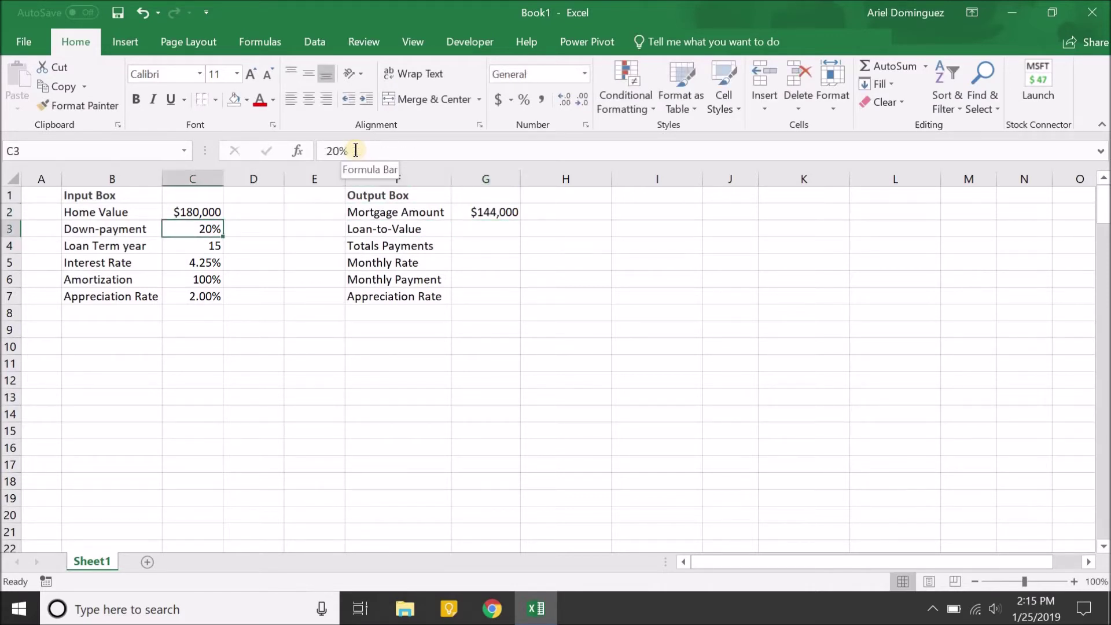
{"action": "type", "text": "25"}
{"action": "key", "text": "Return"}
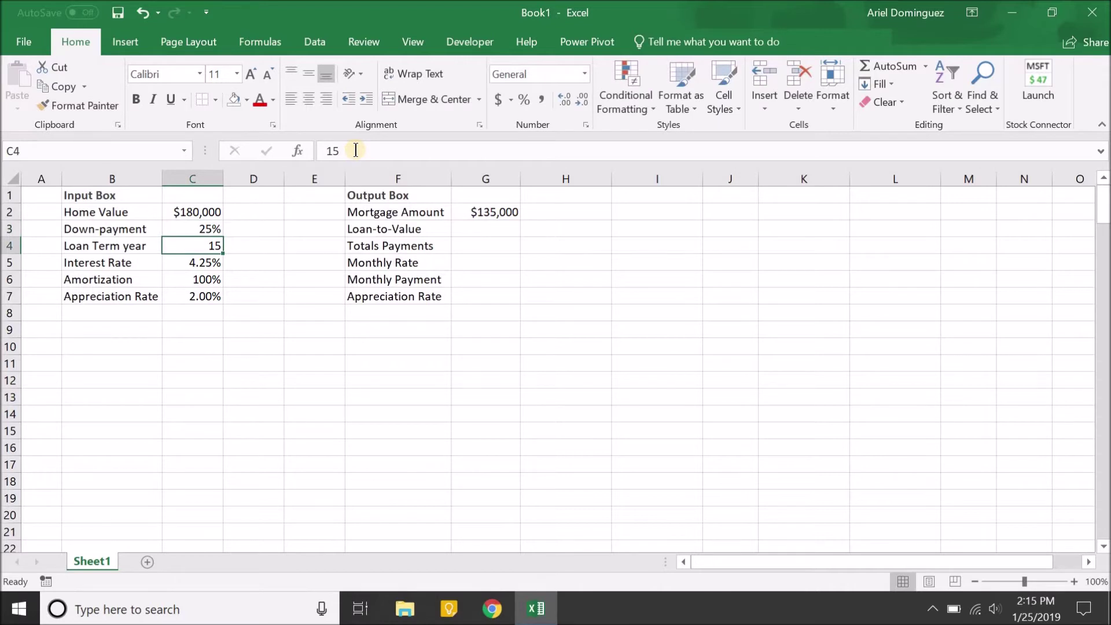
{"action": "key", "text": "Right"}
{"action": "key", "text": "Right"}
{"action": "key", "text": "Right"}
{"action": "key", "text": "Up"}
{"action": "key", "text": "Up"}
{"action": "key", "text": "Right"}
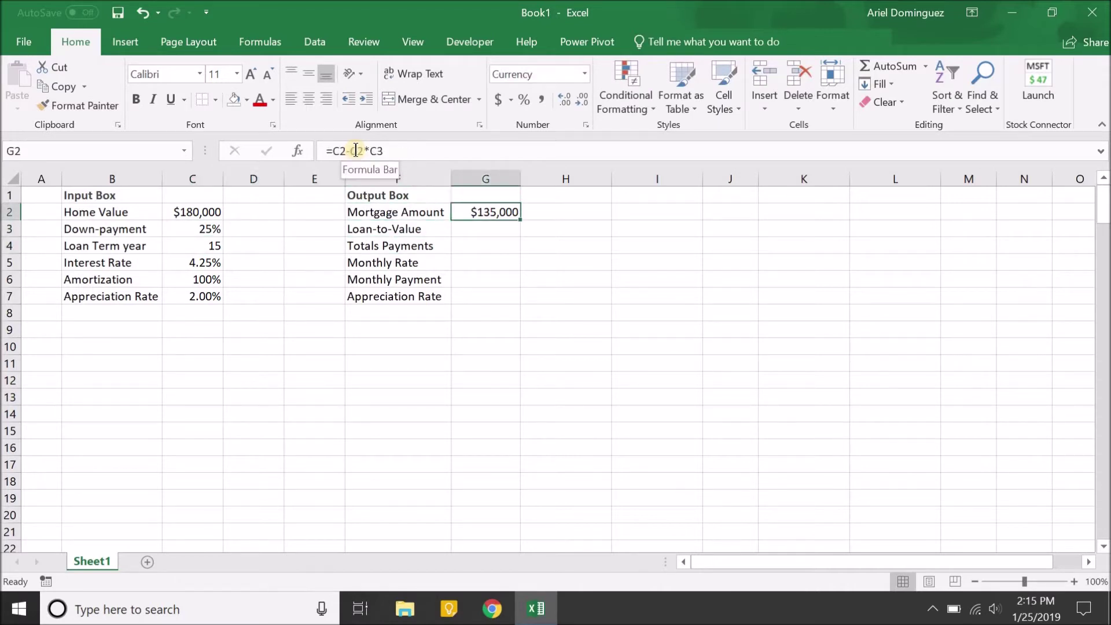
Calculate the loan-to-value ratio in G3 with the formula =G2/C2, dividing the mortgage amount by the home value.
{"action": "key", "text": "Down"}
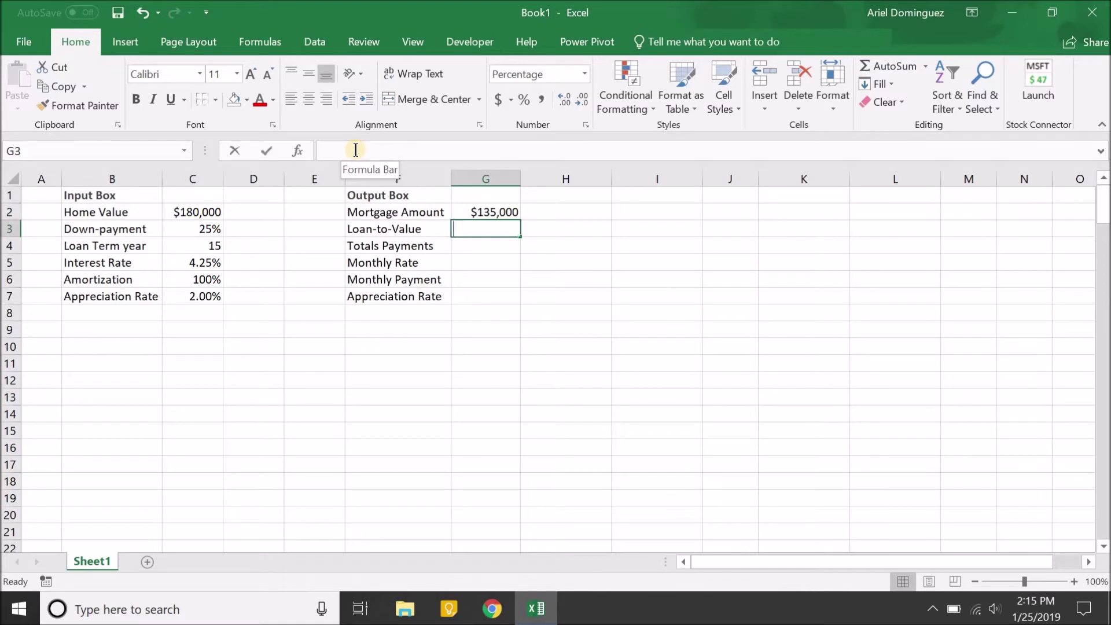
{"action": "type", "text": "="}
{"action": "key", "text": "Up"}
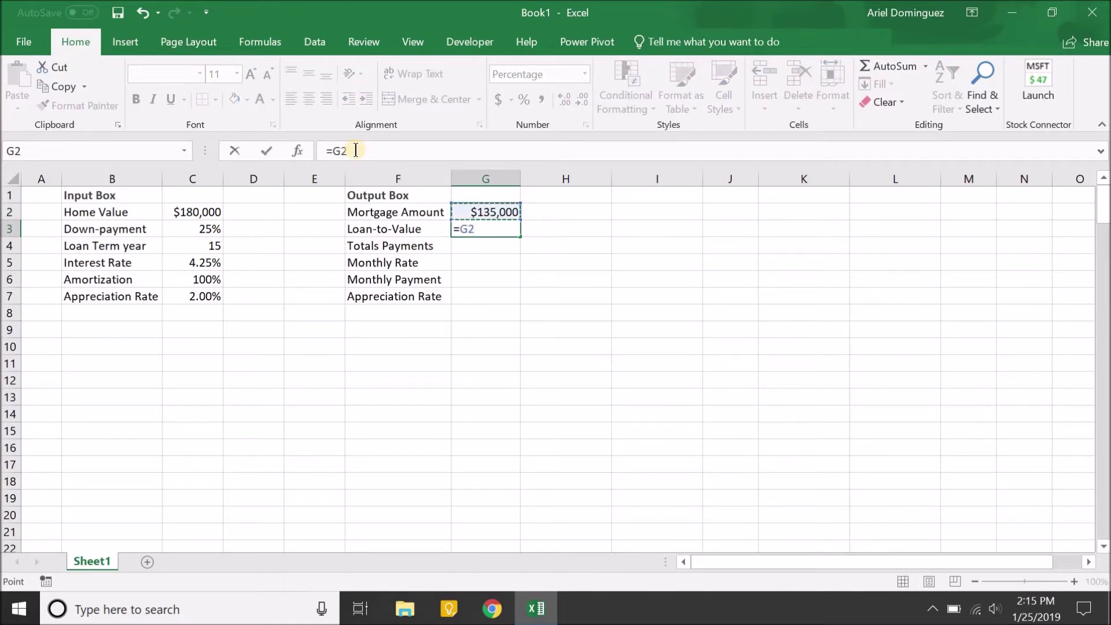
{"action": "type", "text": "/"}
{"action": "key", "text": "Left"}
{"action": "key", "text": "Left"}
{"action": "key", "text": "Left"}
{"action": "key", "text": "Left"}
{"action": "key", "text": "Up"}
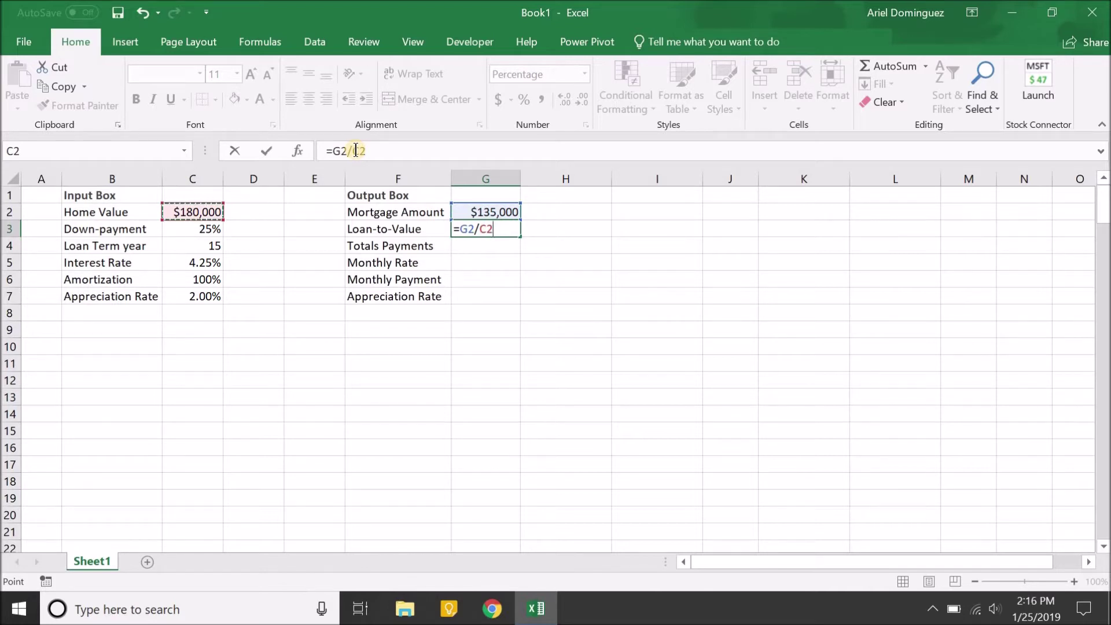
{"action": "key", "text": "Return"}
Calculate the total number of monthly payments in G4 by multiplying the loan term in C4 by 12.
{"action": "type", "text": "="}
{"action": "key", "text": "Left"}
{"action": "key", "text": "Left"}
{"action": "key", "text": "Left"}
{"action": "key", "text": "Left"}
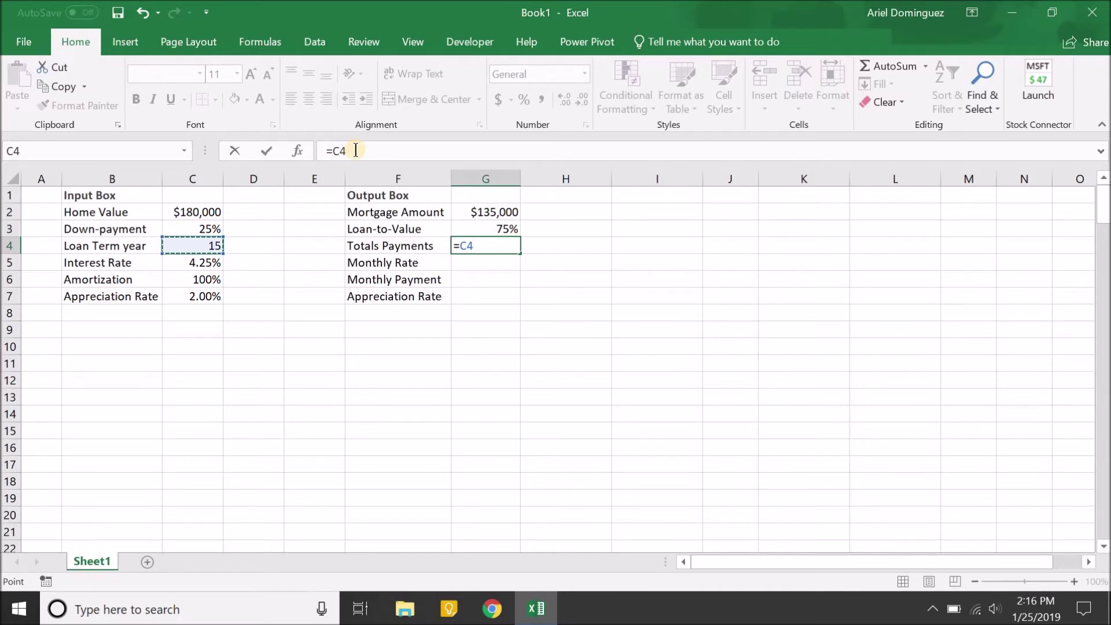
{"action": "type", "text": "*"}
{"action": "key", "text": "Return"}
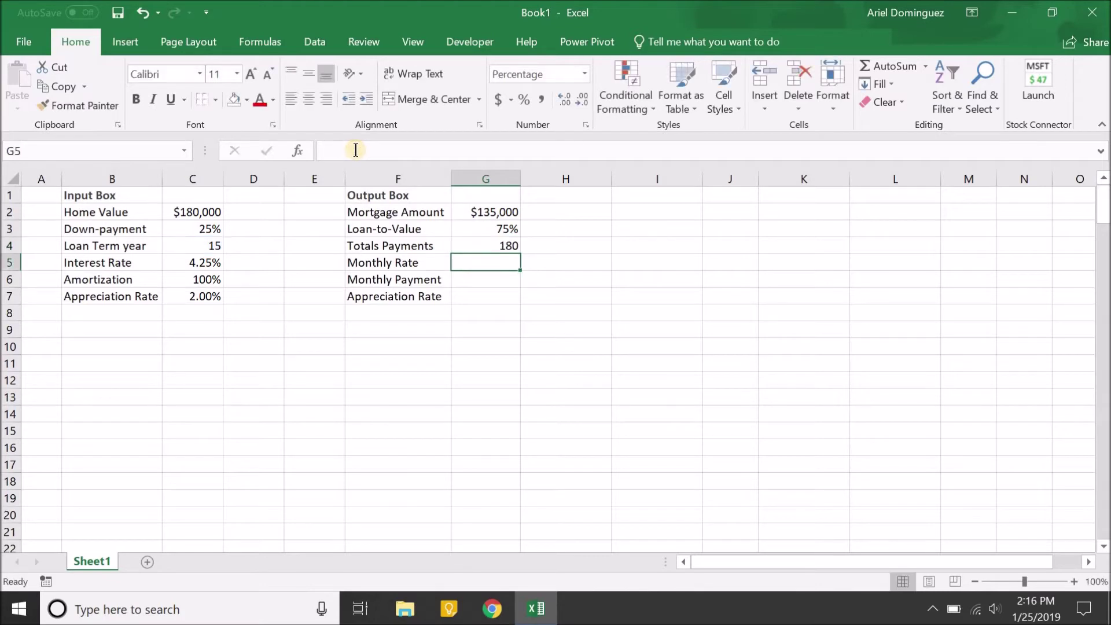
Calculate the monthly rate in G5 with the formula =C5/12, based on the annual interest rate.
{"action": "key", "text": "Left"}
{"action": "key", "text": "Left"}
{"action": "key", "text": "Left"}
{"action": "key", "text": "Left"}
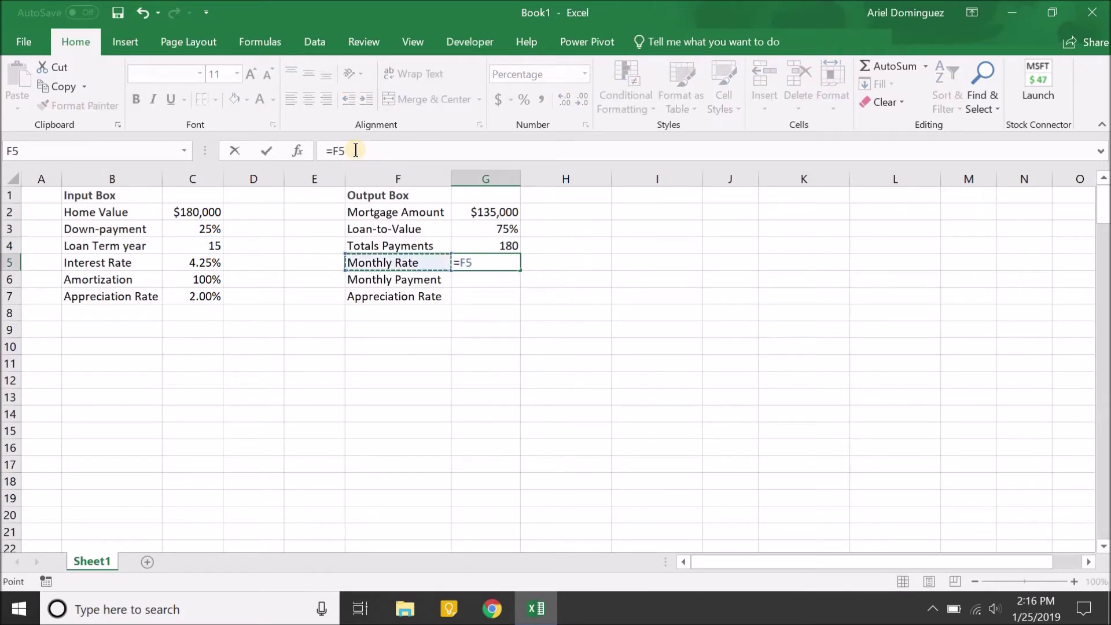
{"action": "type", "text": "/12"}
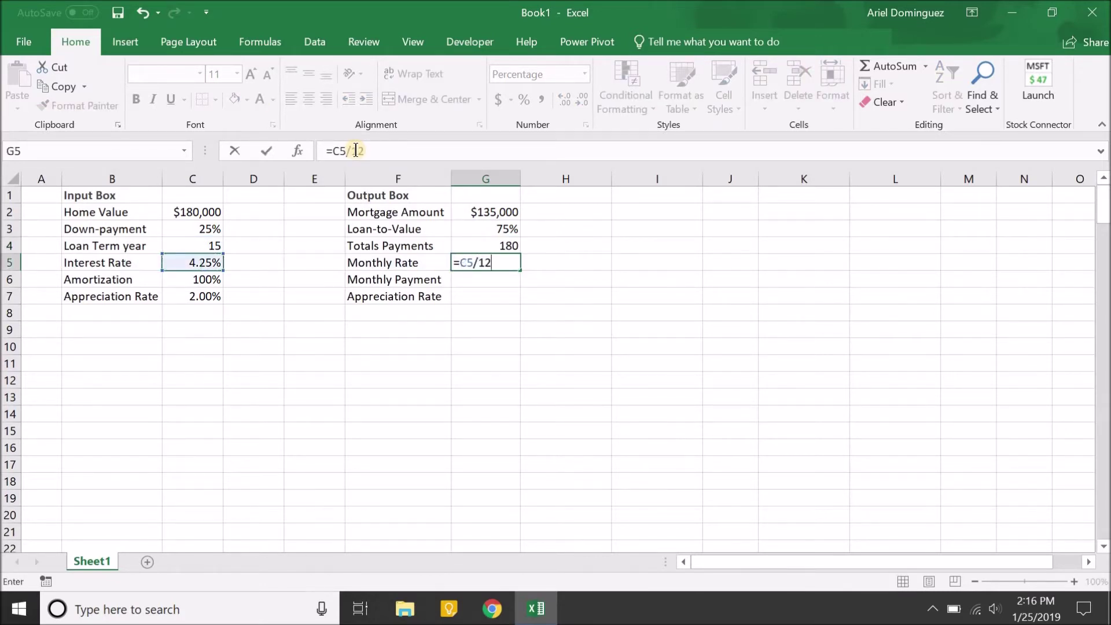
{"action": "key", "text": "Return"}
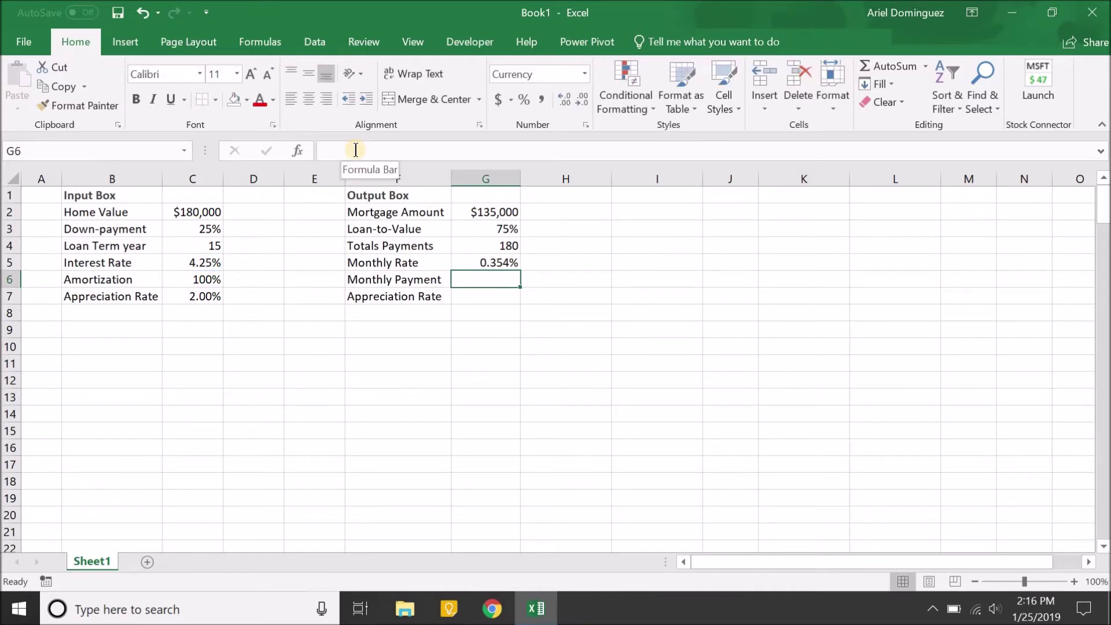
Calculate the monthly payment in G6 with =PMT(G5,G4,-G2,0), using the monthly rate, total payments, negative mortgage amount and a zero future value.
{"action": "type", "text": "=pmt"}
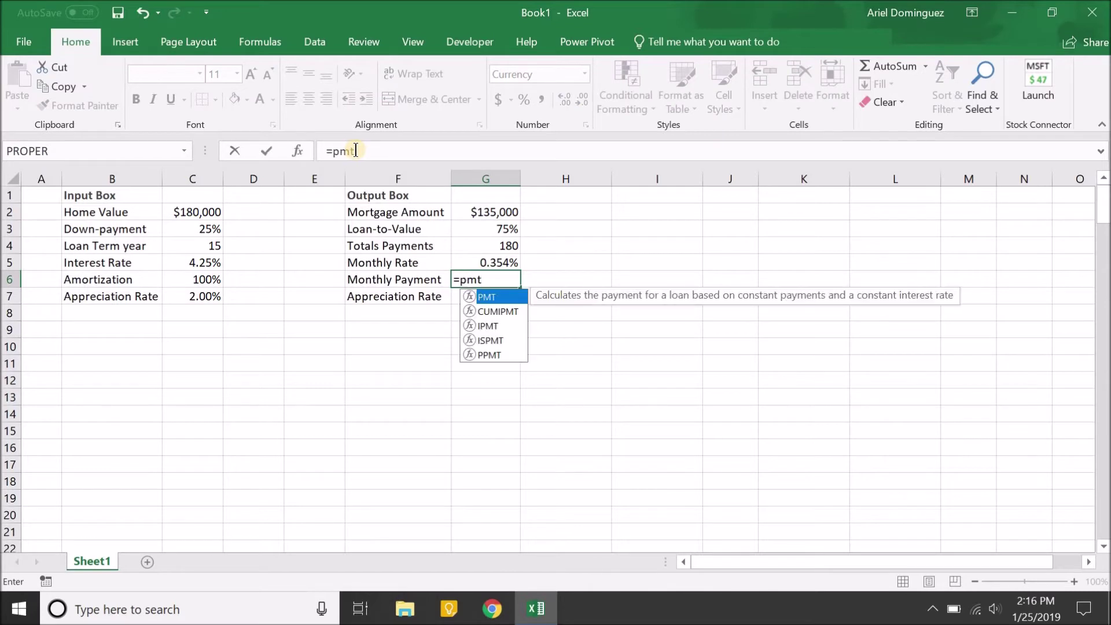
{"action": "key", "text": "Tab"}
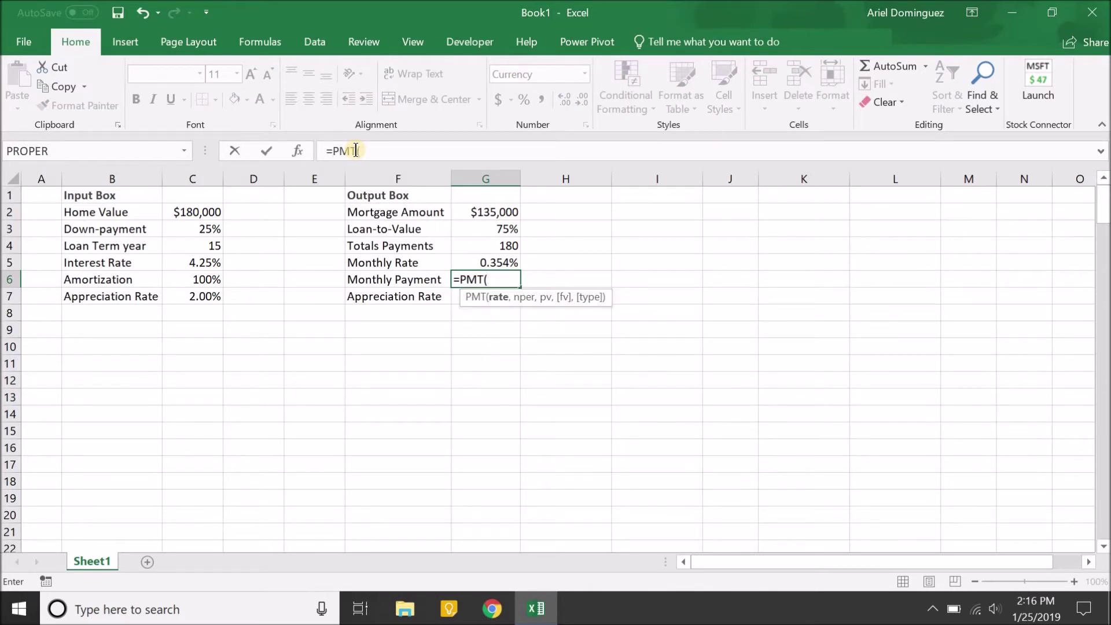
{"action": "key", "text": "Up"}
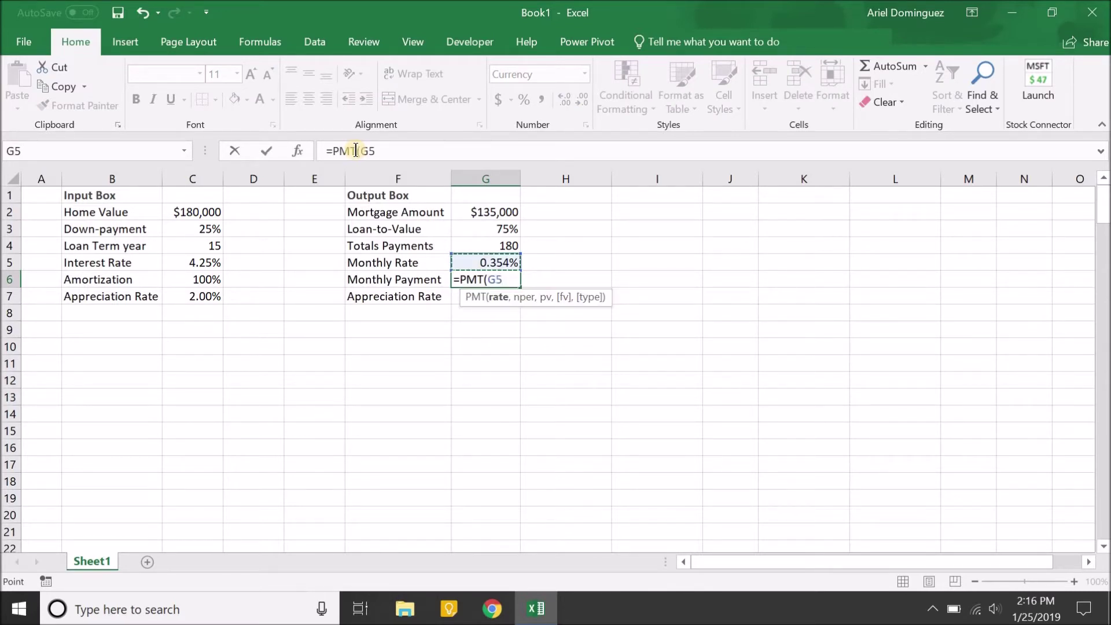
{"action": "type", "text": ","}
{"action": "key", "text": "Up"}
{"action": "key", "text": "Up"}
{"action": "key", "text": "Up"}
{"action": "key", "text": "Down"}
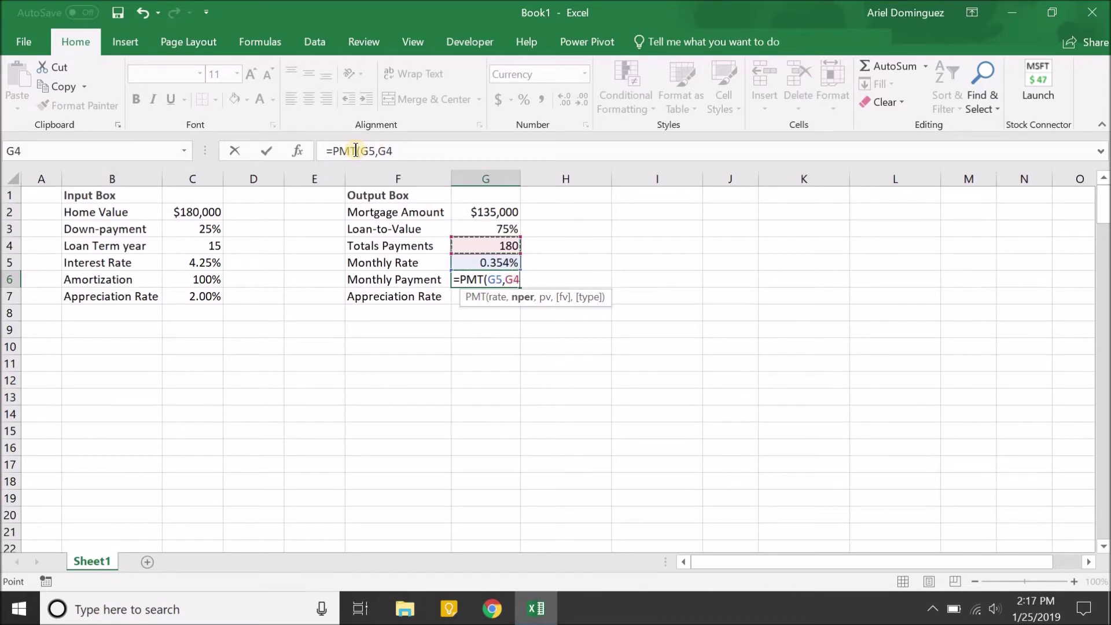
{"action": "type", "text": ",-"}
{"action": "key", "text": "Up"}
{"action": "key", "text": "Up"}
{"action": "key", "text": "Up"}
{"action": "key", "text": "Up"}
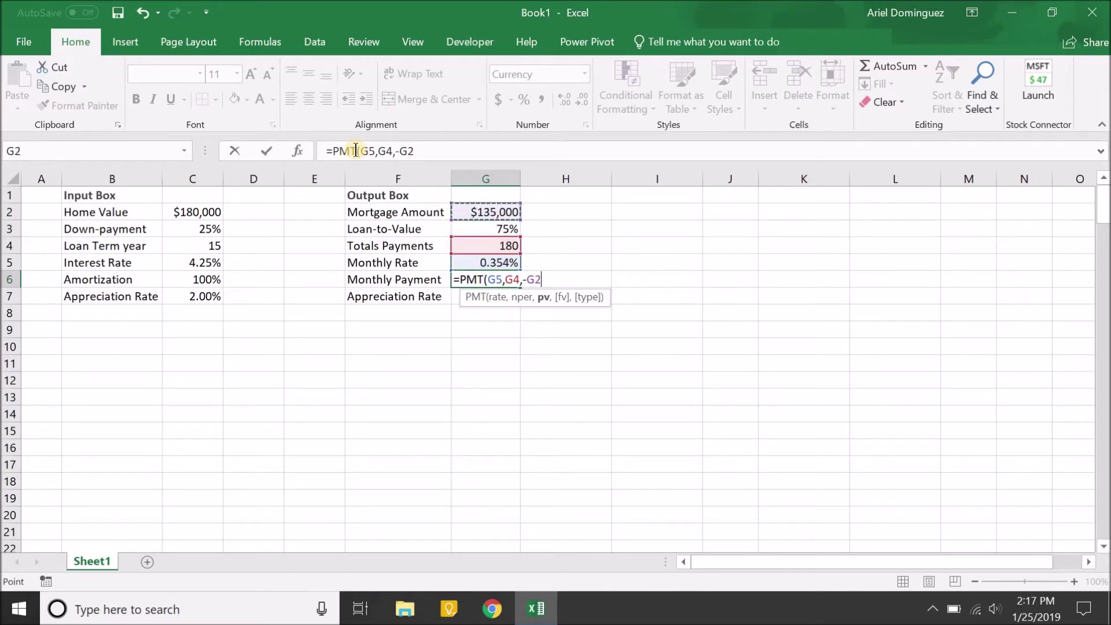
{"action": "type", "text": ","}
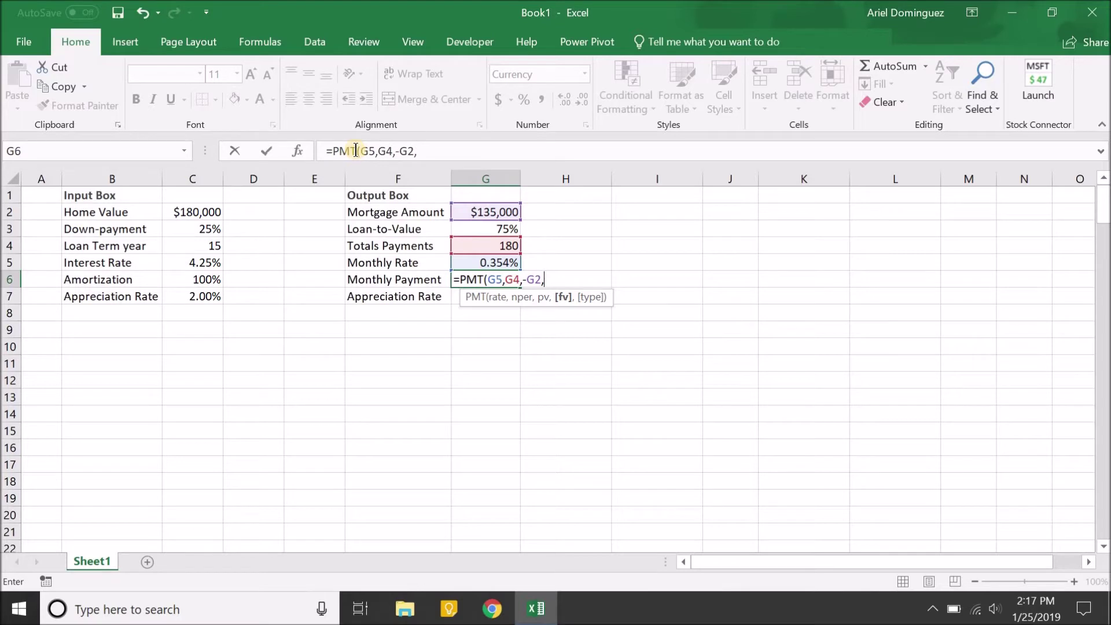
{"action": "type", "text": "0)"}
{"action": "key", "text": "Return"}
{"action": "key", "text": "Up"}
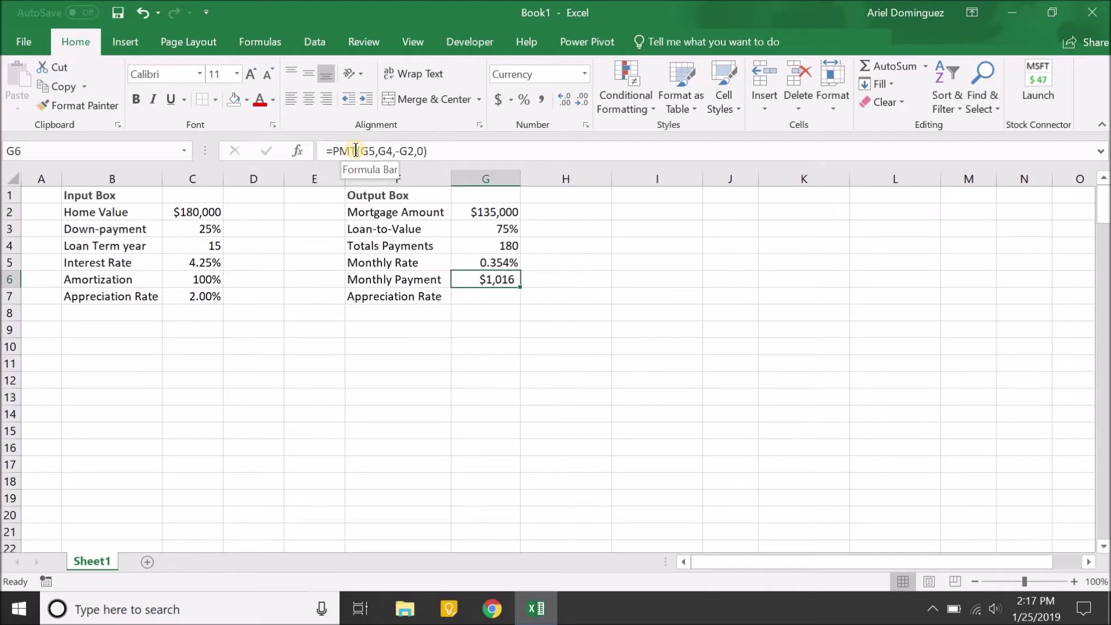
Review the amortization input in C6 against the monthly payment formula in G6.
{"action": "key", "text": "Left"}
{"action": "key", "text": "Left"}
{"action": "key", "text": "Left"}
{"action": "key", "text": "Left"}
{"action": "key", "text": "Left"}
{"action": "key", "text": "Right"}
{"action": "key", "text": "Right"}
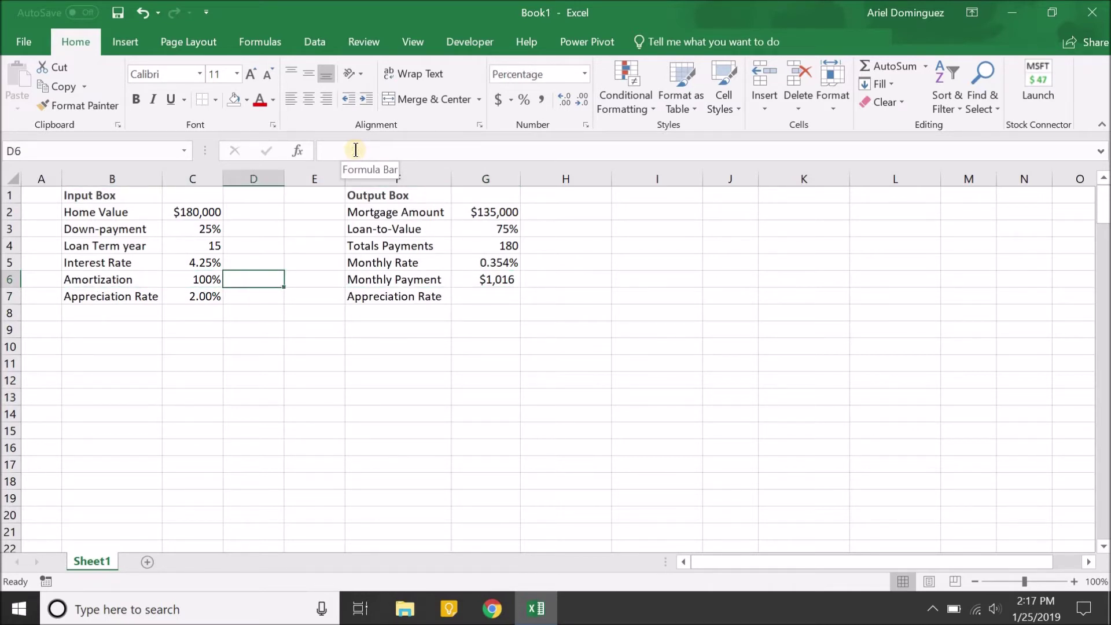
{"action": "key", "text": "Right"}
{"action": "key", "text": "Right"}
{"action": "key", "text": "Right"}
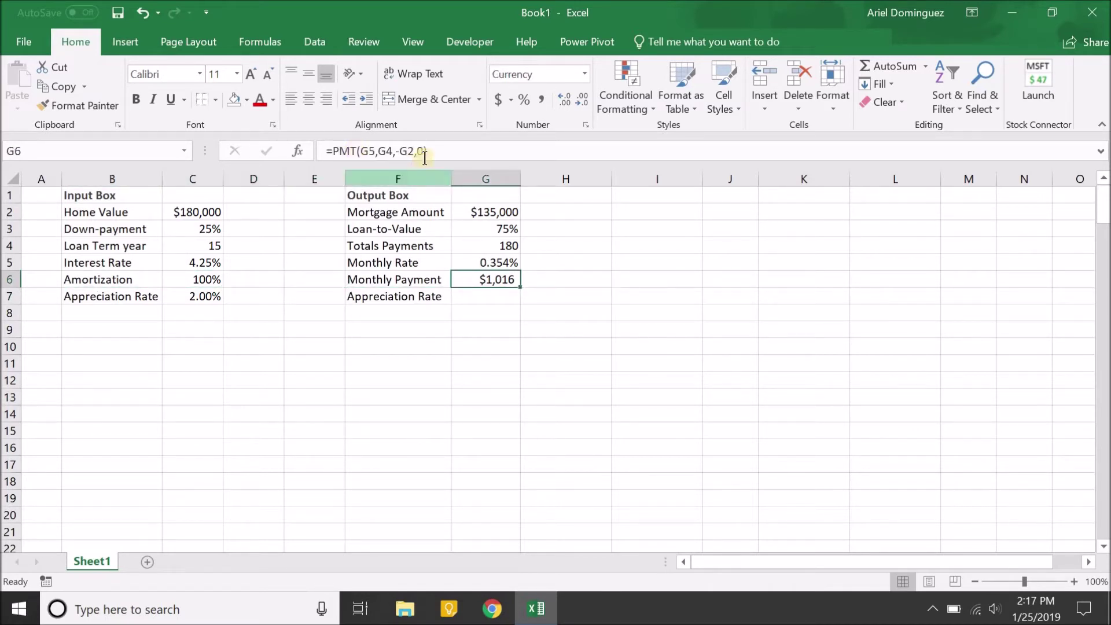
Replace the zero future value in G6's PMT formula with G2*(1-C6) so the payment depends on the amortization percentage.
{"action": "left_click", "coordinate": [426, 151]}
{"action": "key", "text": "BackSpace"}
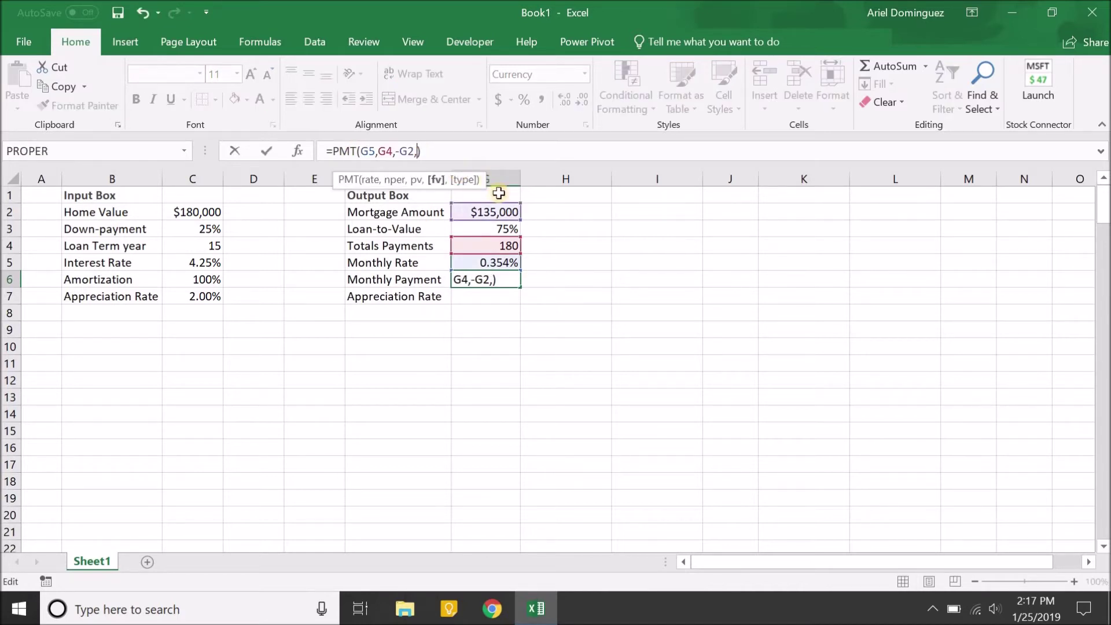
{"action": "left_click", "coordinate": [490, 212]}
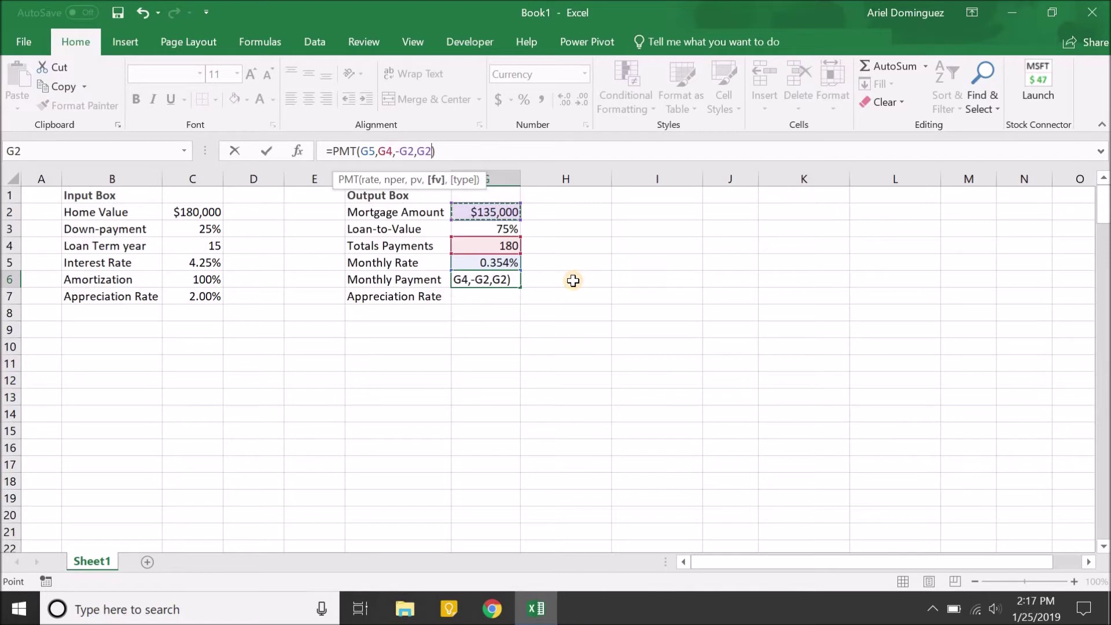
{"action": "type", "text": "*("}
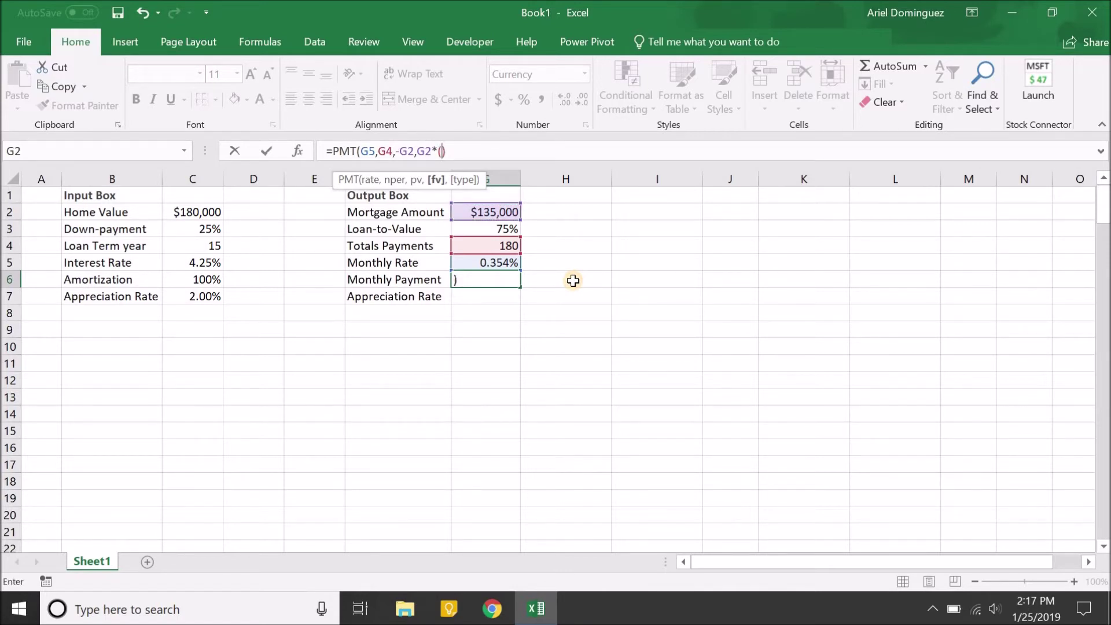
{"action": "type", "text": "1-"}
{"action": "key", "text": "Left"}
{"action": "key", "text": "Left"}
{"action": "key", "text": "Left"}
{"action": "key", "text": "Left"}
{"action": "type", "text": ")"}
{"action": "key", "text": "Return"}
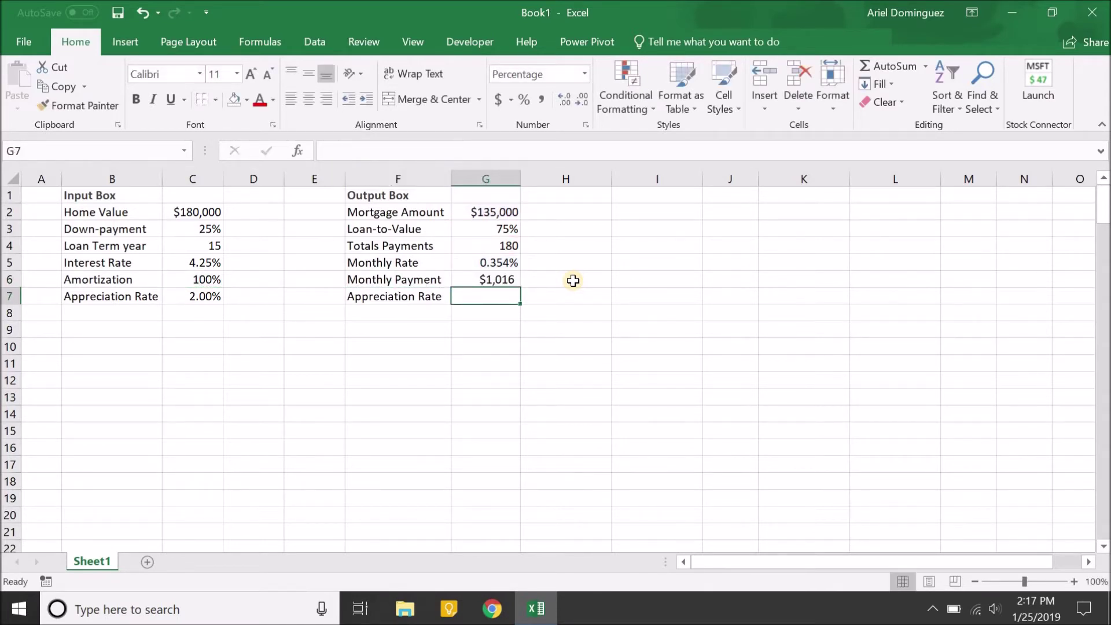
Examine how the amortization percentage in C6 relates to the monthly payment in row 6.
{"action": "key", "text": "Up"}
{"action": "key", "text": "Left"}
{"action": "key", "text": "Left"}
{"action": "key", "text": "Left"}
{"action": "key", "text": "Left"}
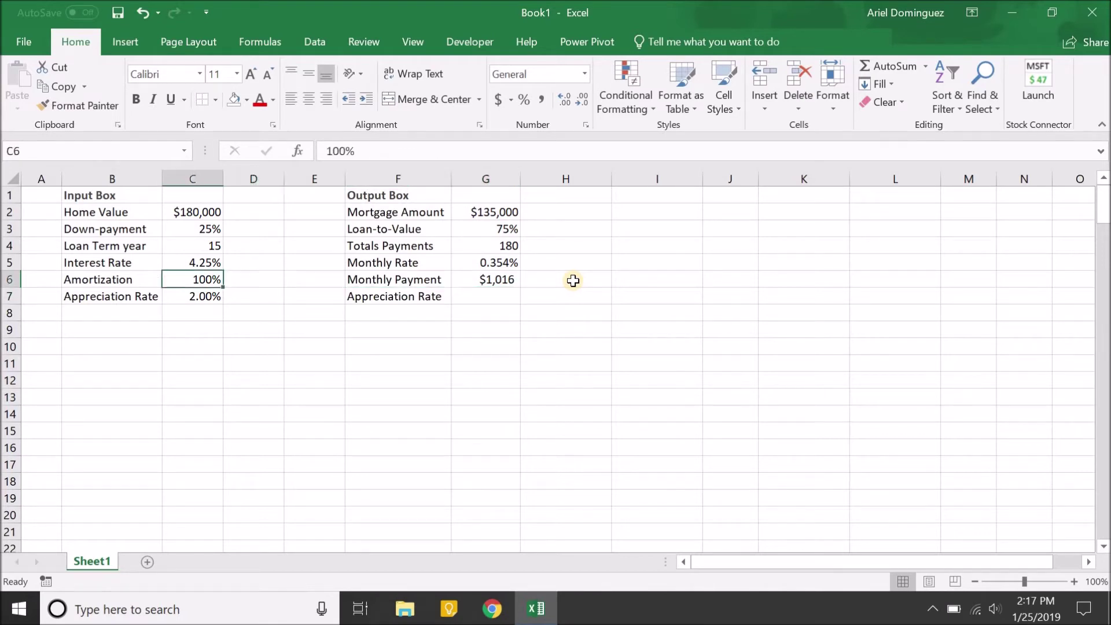
{"action": "key", "text": "Right"}
{"action": "key", "text": "Right"}
{"action": "key", "text": "Right"}
{"action": "key", "text": "Right"}
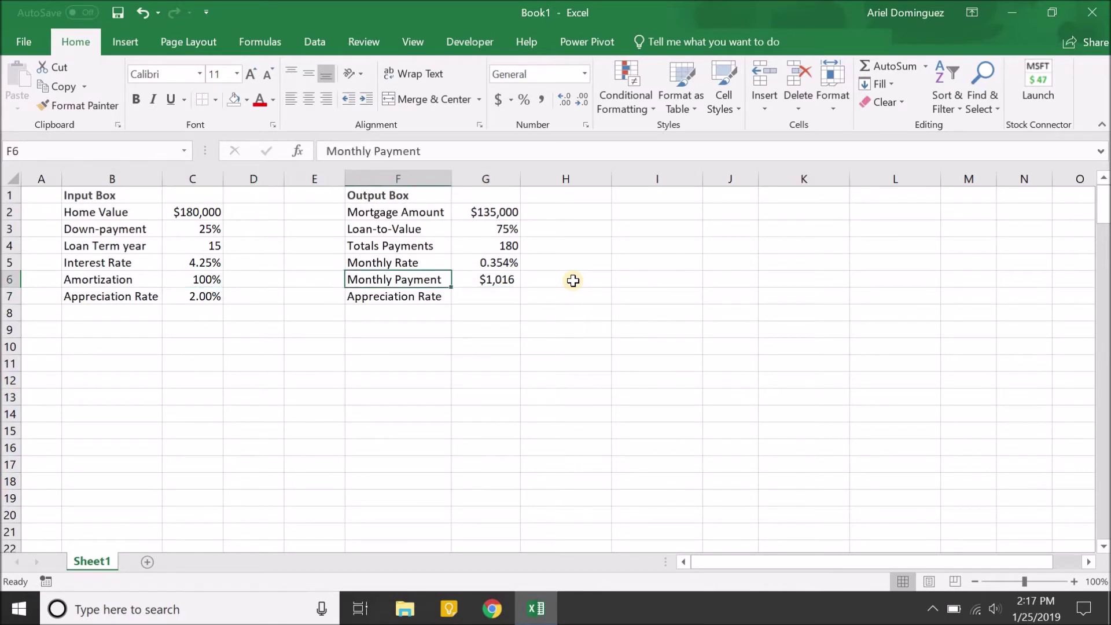
{"action": "key", "text": "Left"}
{"action": "key", "text": "Left"}
{"action": "key", "text": "Left"}
{"action": "key", "text": "Left"}
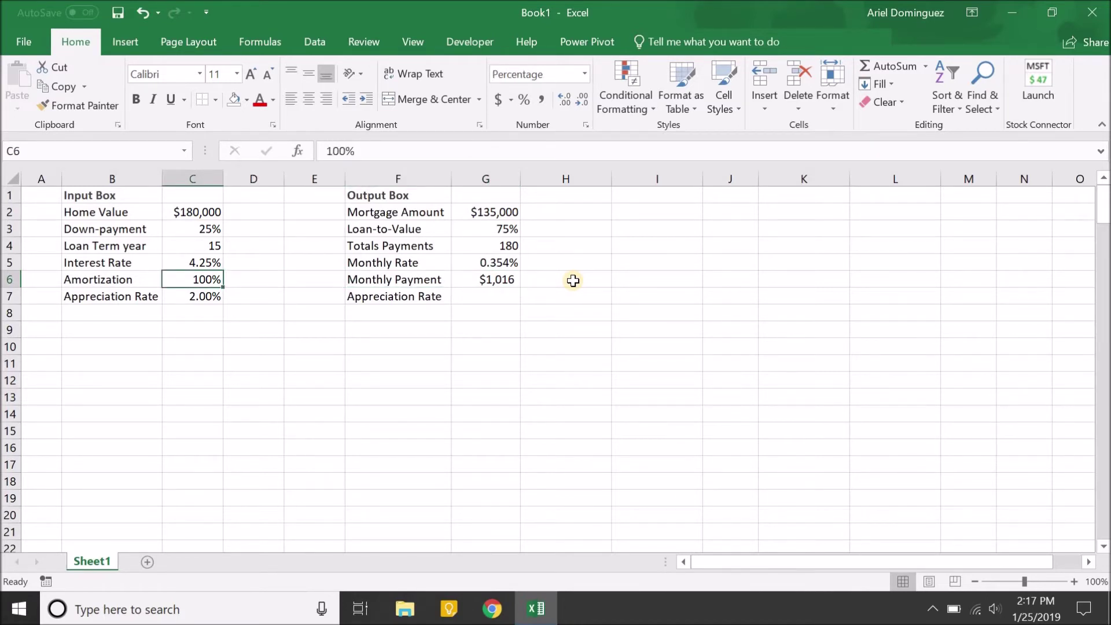
Set the amortization in C6 to 50% and check the monthly payment in G6.
{"action": "type", "text": "50"}
{"action": "key", "text": "Return"}
{"action": "key", "text": "Right"}
{"action": "key", "text": "Up"}
{"action": "key", "text": "Right"}
{"action": "key", "text": "Right"}
{"action": "key", "text": "Right"}
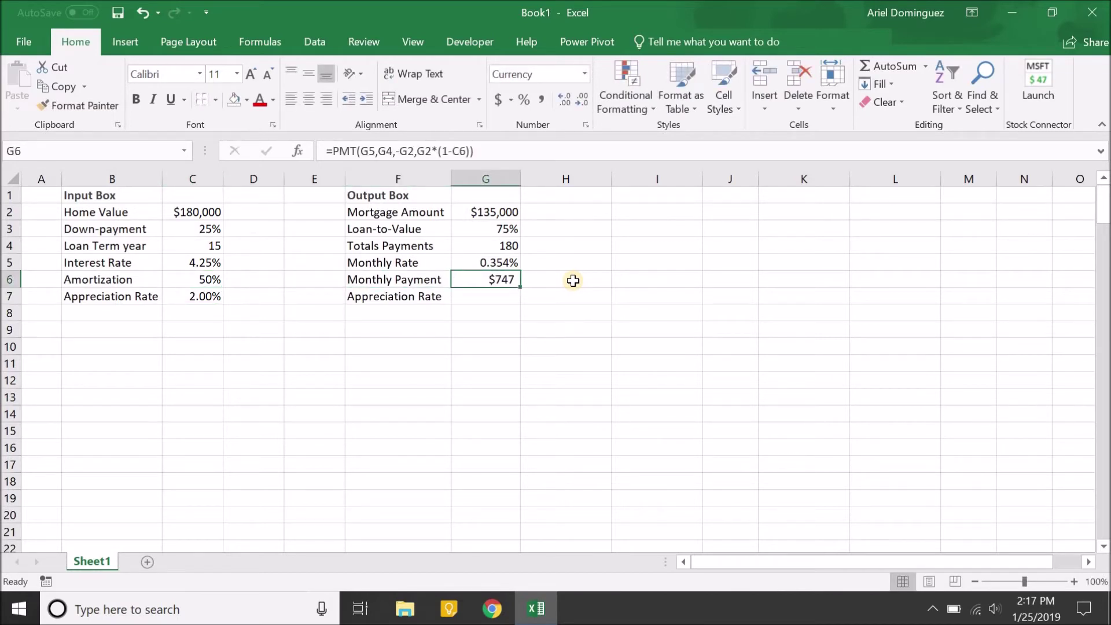
Examine the loan term in C4 and the mortgage amount formula in G2.
{"action": "key", "text": "Left"}
{"action": "key", "text": "Left"}
{"action": "key", "text": "Left"}
{"action": "key", "text": "Left"}
{"action": "key", "text": "Up"}
{"action": "key", "text": "Up"}
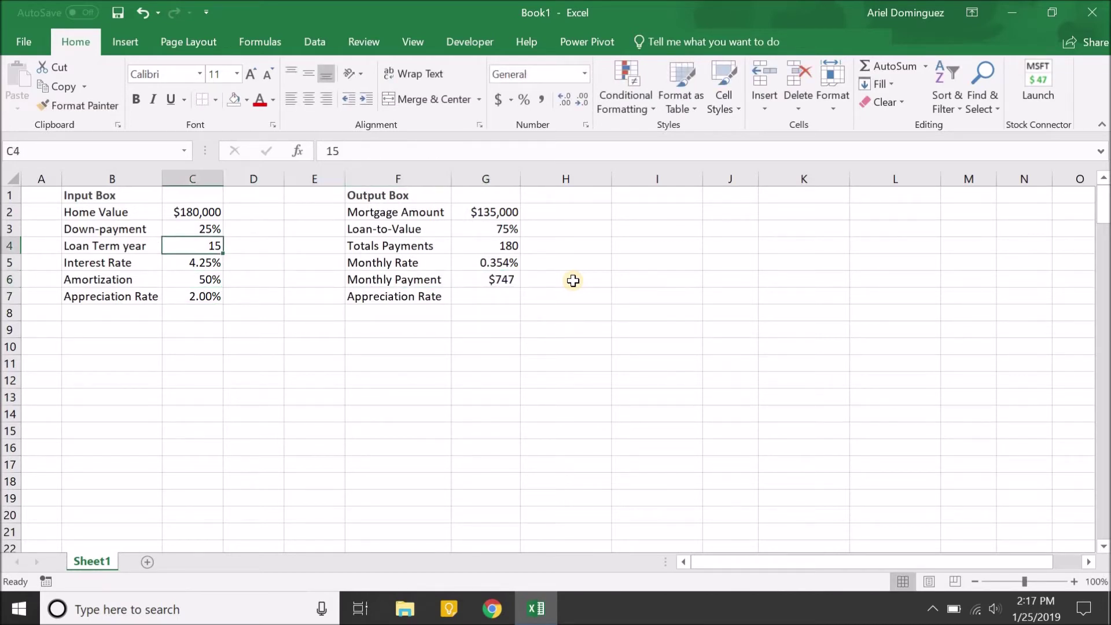
{"action": "key", "text": "Right"}
{"action": "key", "text": "Down"}
{"action": "key", "text": "Right"}
{"action": "key", "text": "Up"}
{"action": "key", "text": "Up"}
{"action": "key", "text": "Right"}
{"action": "key", "text": "Up"}
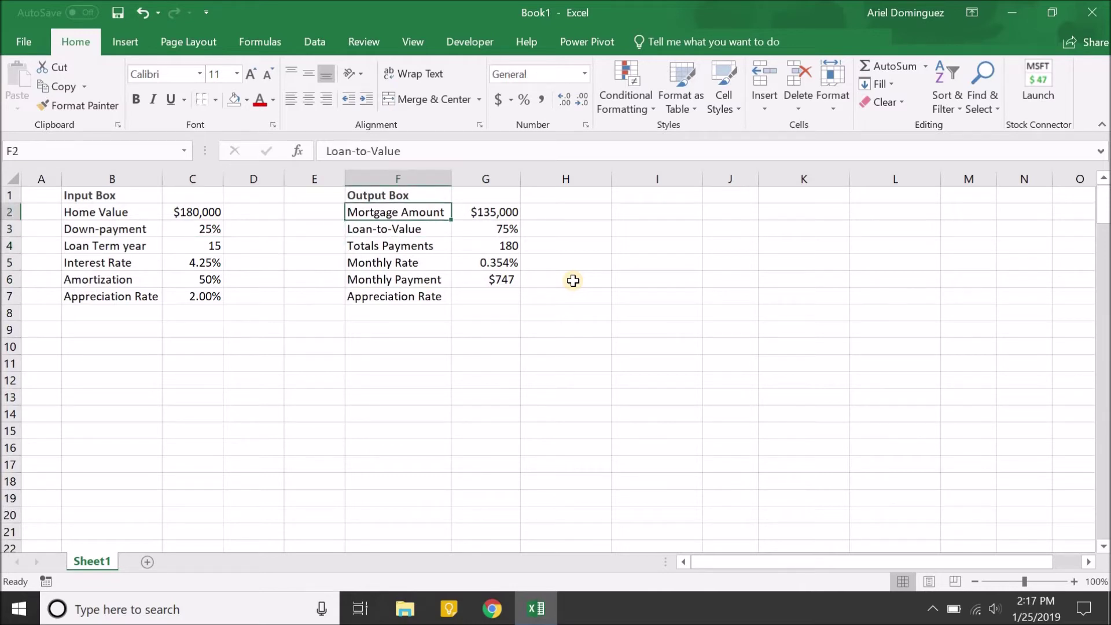
{"action": "key", "text": "Right"}
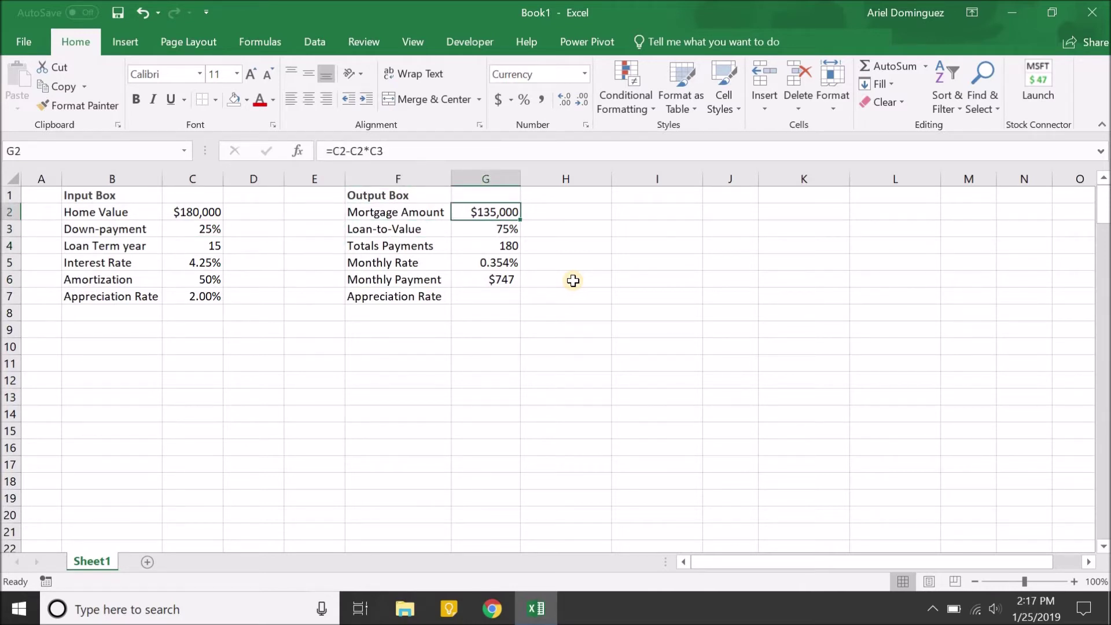
Set the amortization percentage in C6 back to 100%.
{"action": "key", "text": "Down"}
{"action": "key", "text": "Left"}
{"action": "key", "text": "Left"}
{"action": "key", "text": "Down"}
{"action": "key", "text": "Left"}
{"action": "key", "text": "Down"}
{"action": "key", "text": "Left"}
{"action": "key", "text": "Down"}
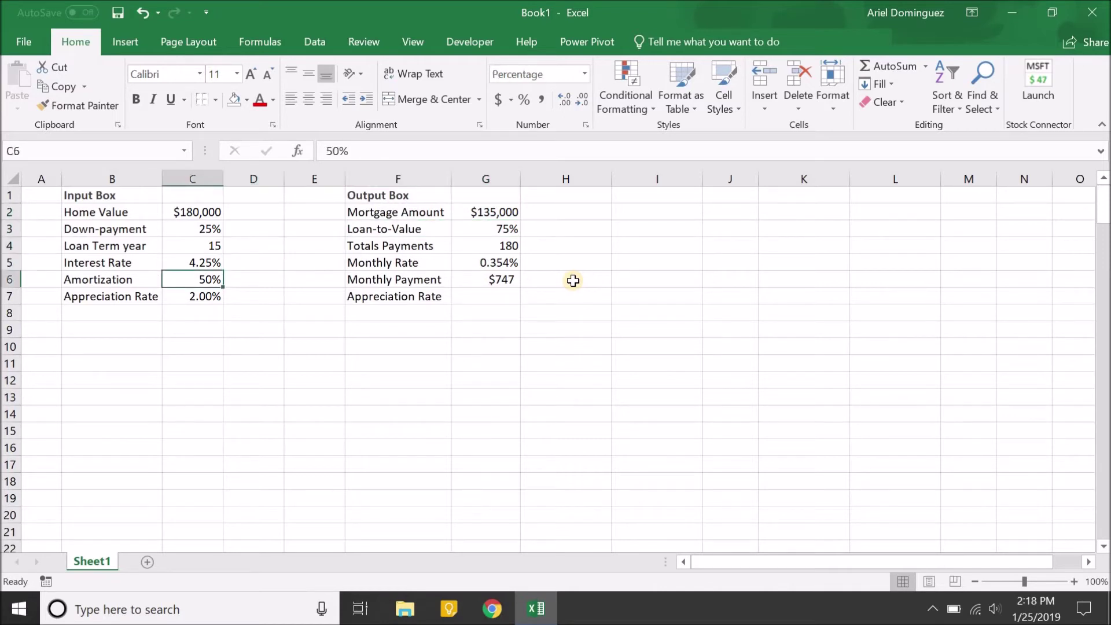
{"action": "type", "text": "100"}
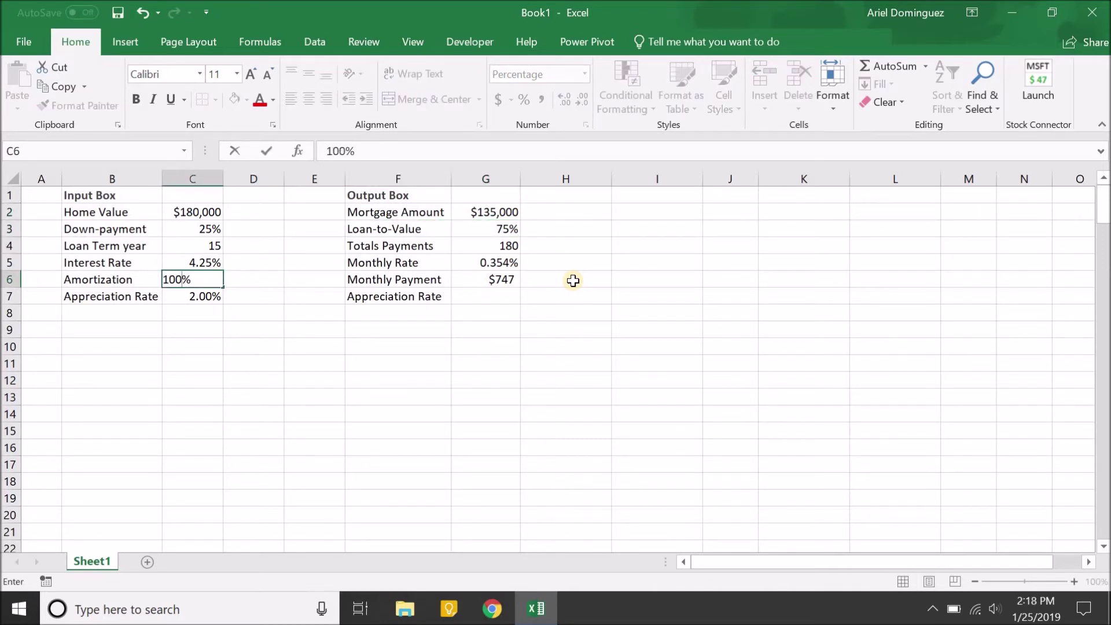
{"action": "key", "text": "Return"}
Calculate the monthly appreciation rate in G7 with the formula =RATE(12,0,-1,C7+1), based on the annual appreciation rate.
{"action": "key", "text": "Right"}
{"action": "key", "text": "Right"}
{"action": "key", "text": "Right"}
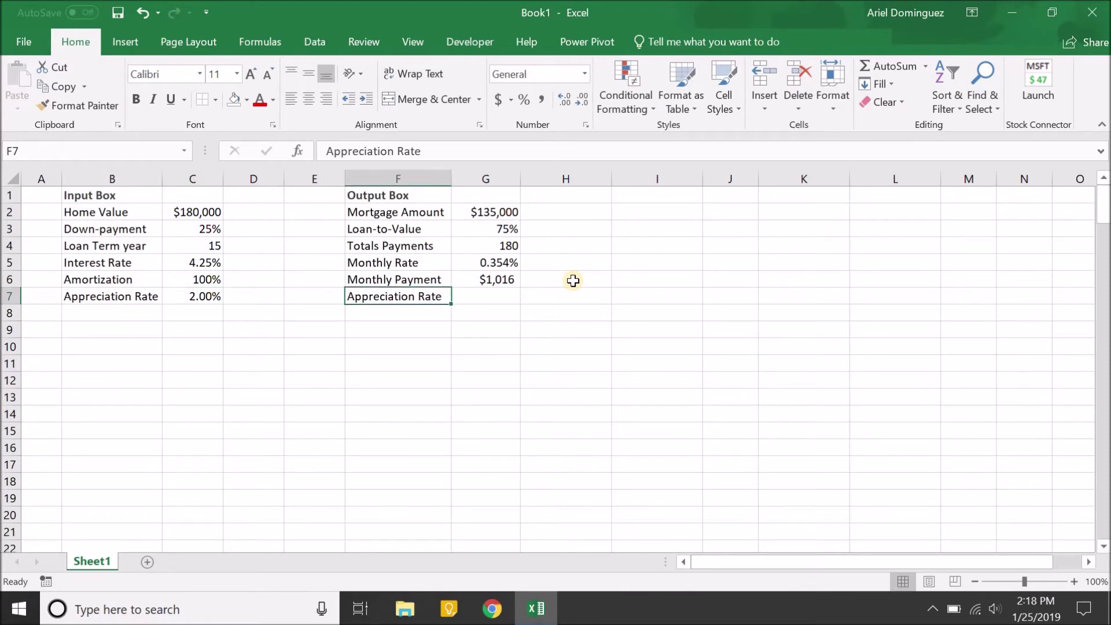
{"action": "key", "text": "Right"}
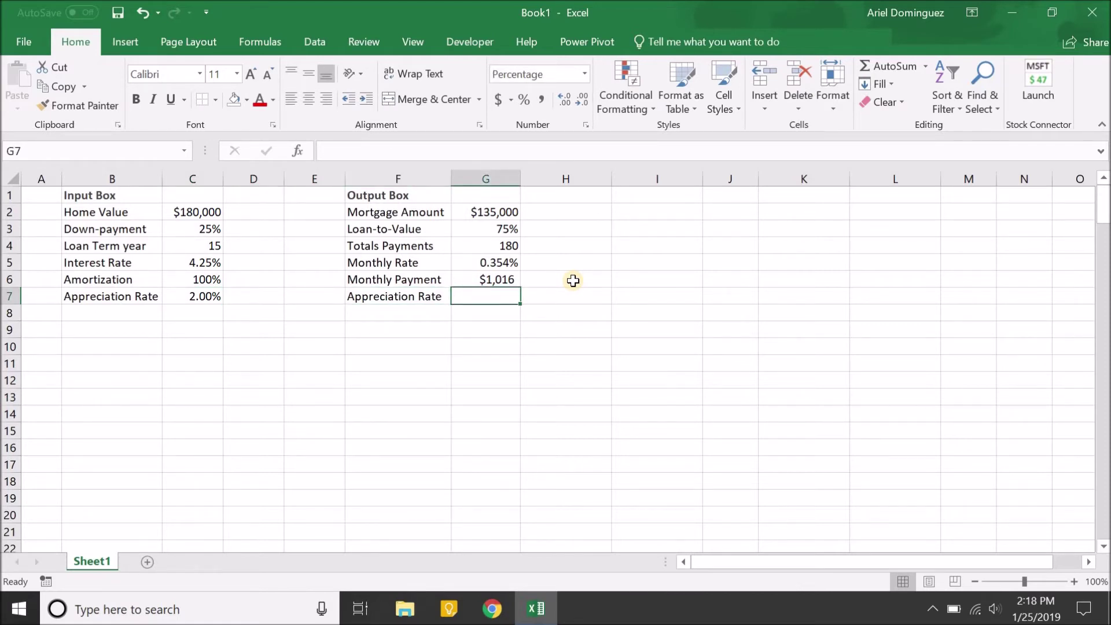
{"action": "type", "text": "=rate"}
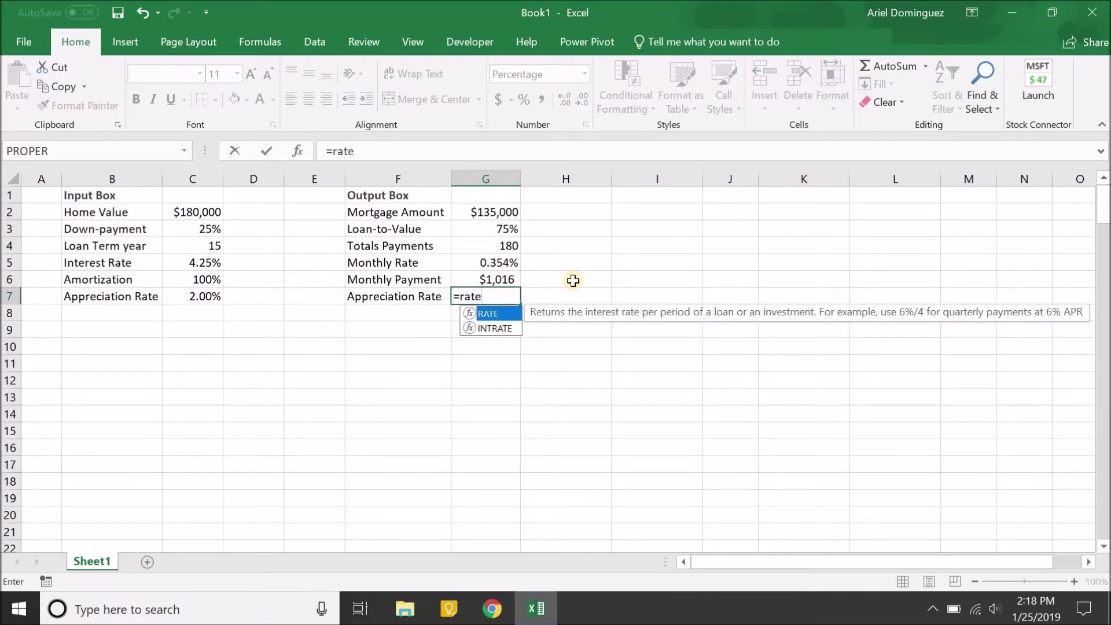
{"action": "key", "text": "Tab"}
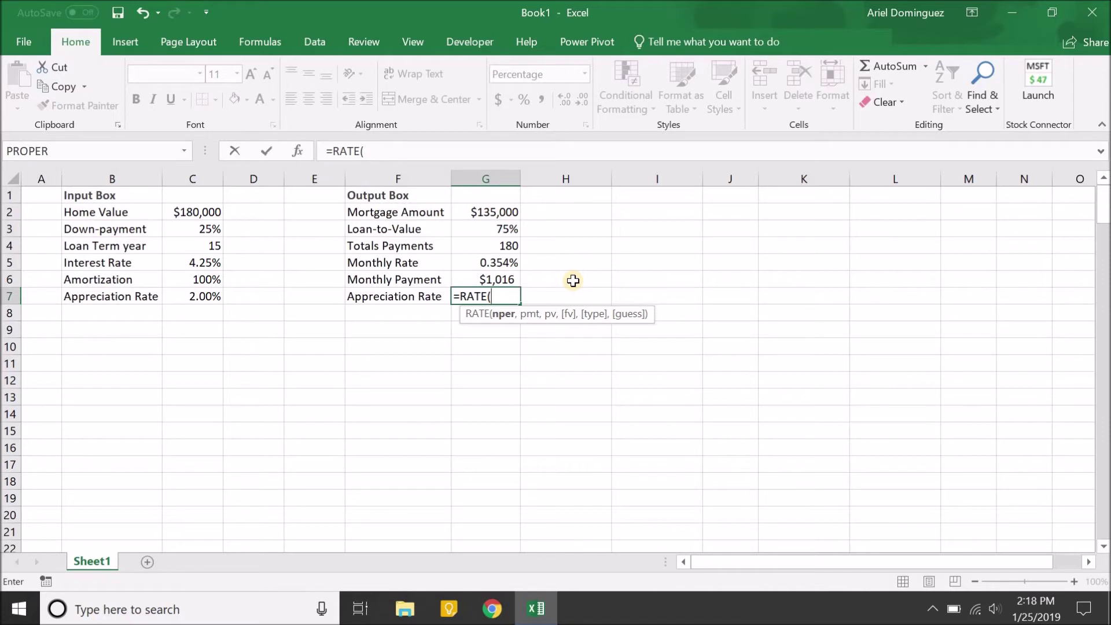
{"action": "type", "text": "12,0"}
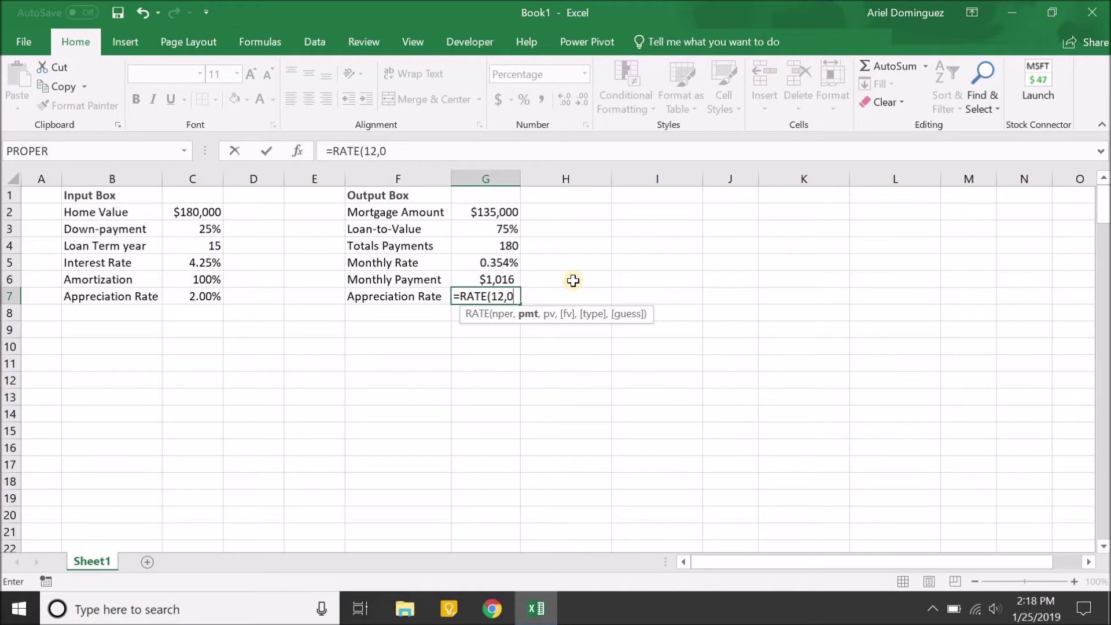
{"action": "type", "text": ",-1,"}
{"action": "key", "text": "Left"}
{"action": "key", "text": "Left"}
{"action": "key", "text": "Left"}
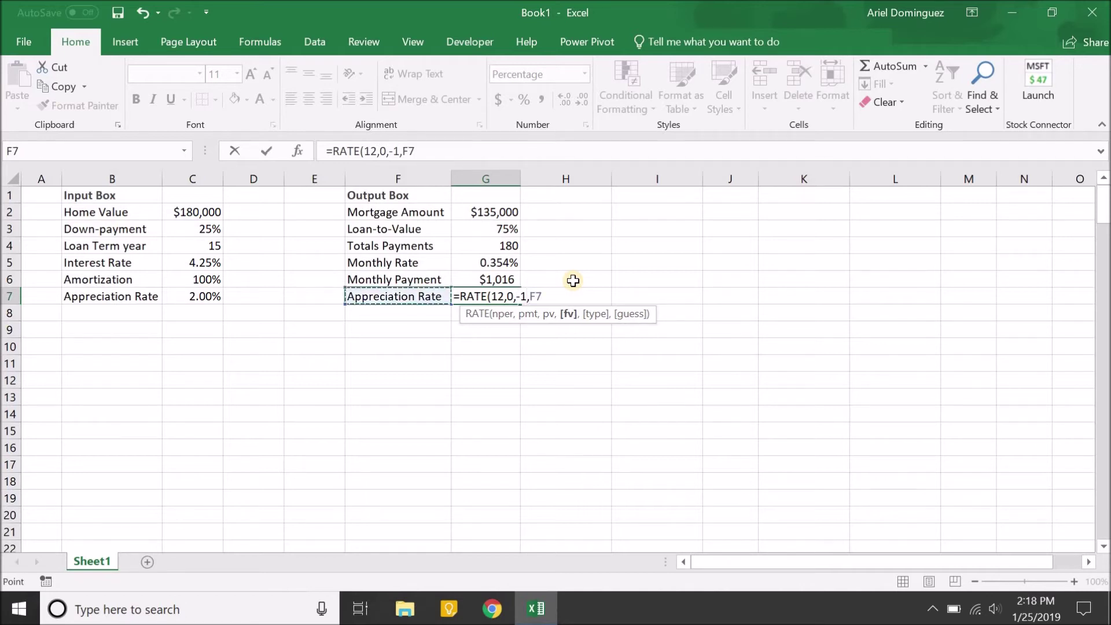
{"action": "key", "text": "Left"}
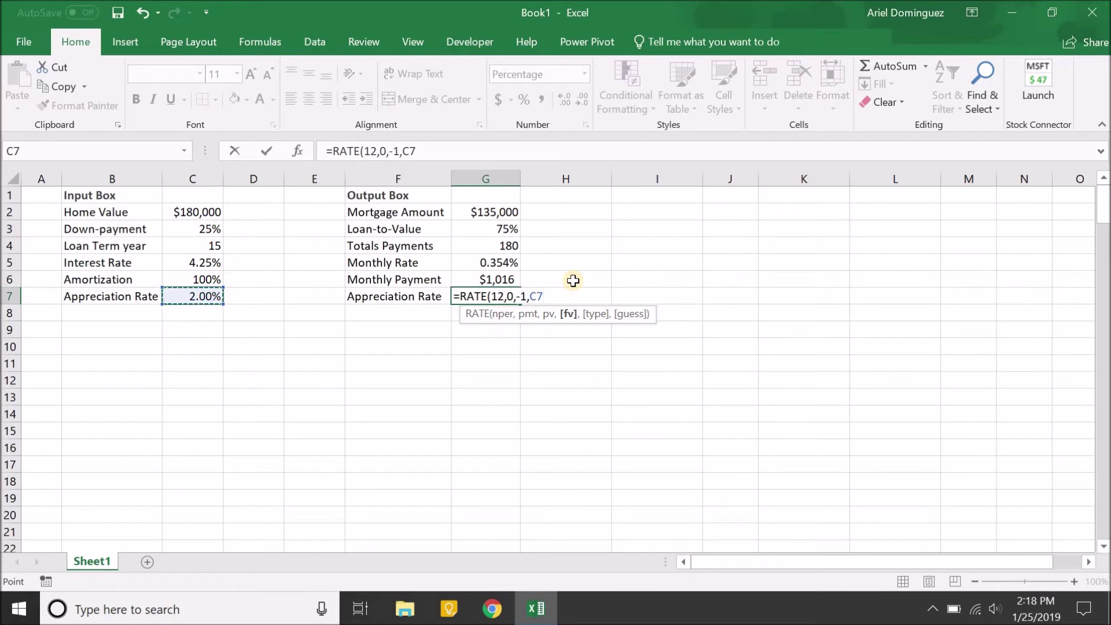
{"action": "type", "text": "+1)"}
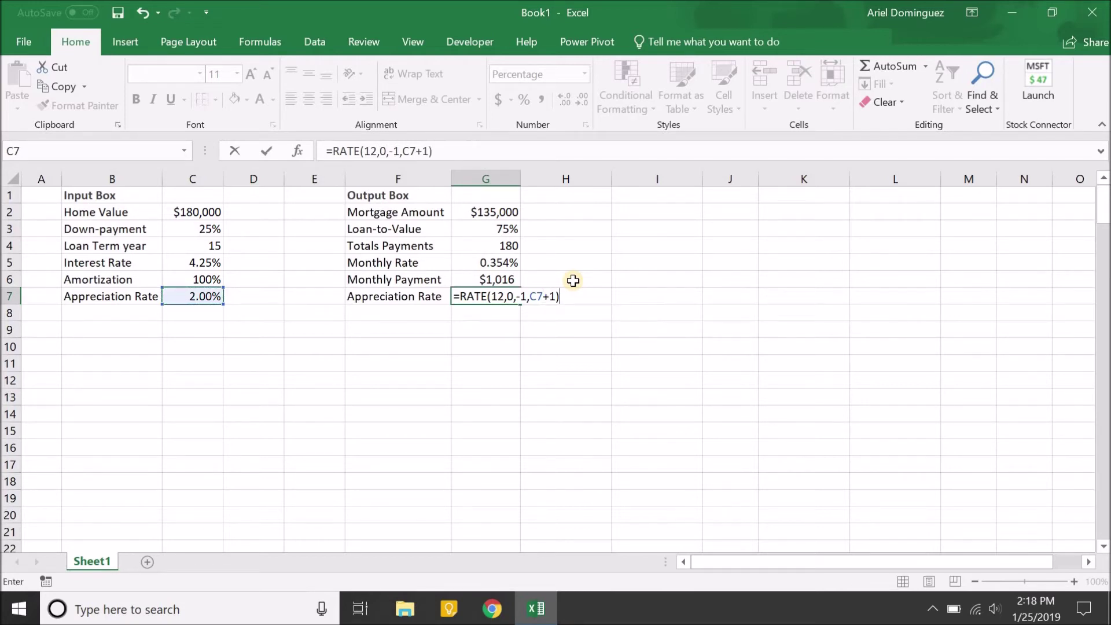
{"action": "key", "text": "Return"}
{"action": "key", "text": "Up"}
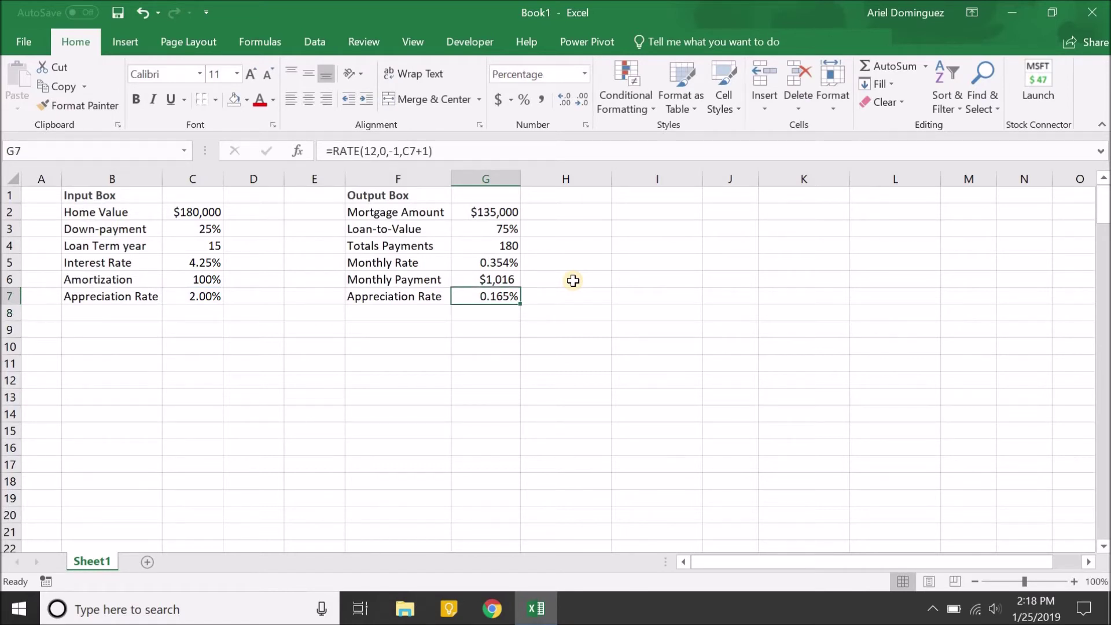
Enter the title "Loan Amortization Table" in A9 below the input and output boxes.
{"action": "key", "text": "Down"}
{"action": "key", "text": "Left"}
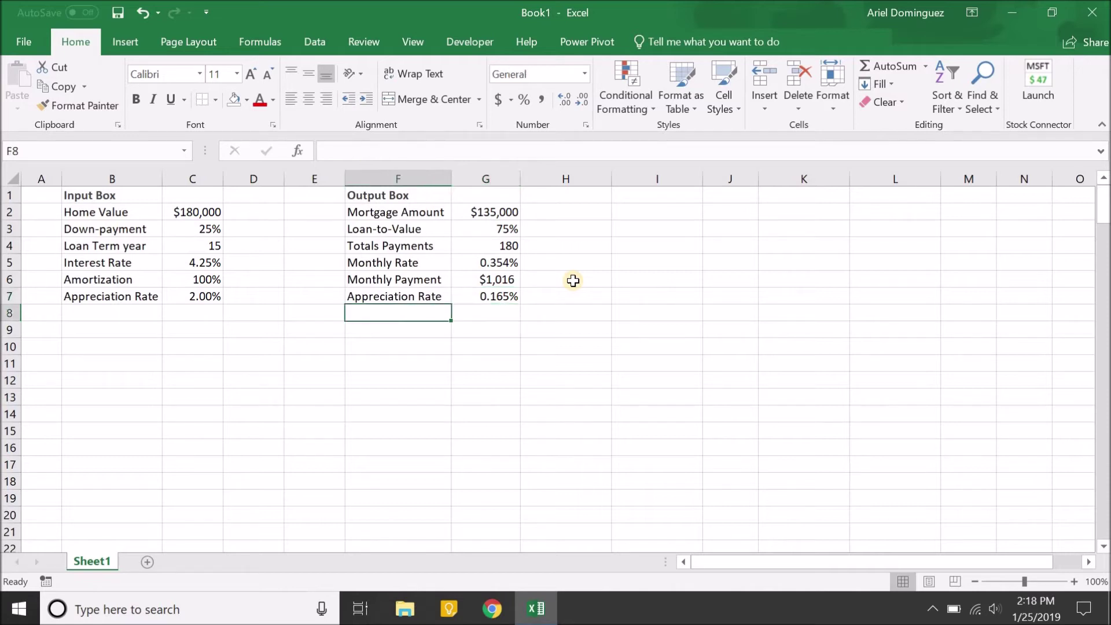
{"action": "key", "text": "Down"}
{"action": "key", "text": "Left"}
{"action": "key", "text": "Left"}
{"action": "key", "text": "Left"}
{"action": "key", "text": "Left"}
{"action": "key", "text": "Left"}
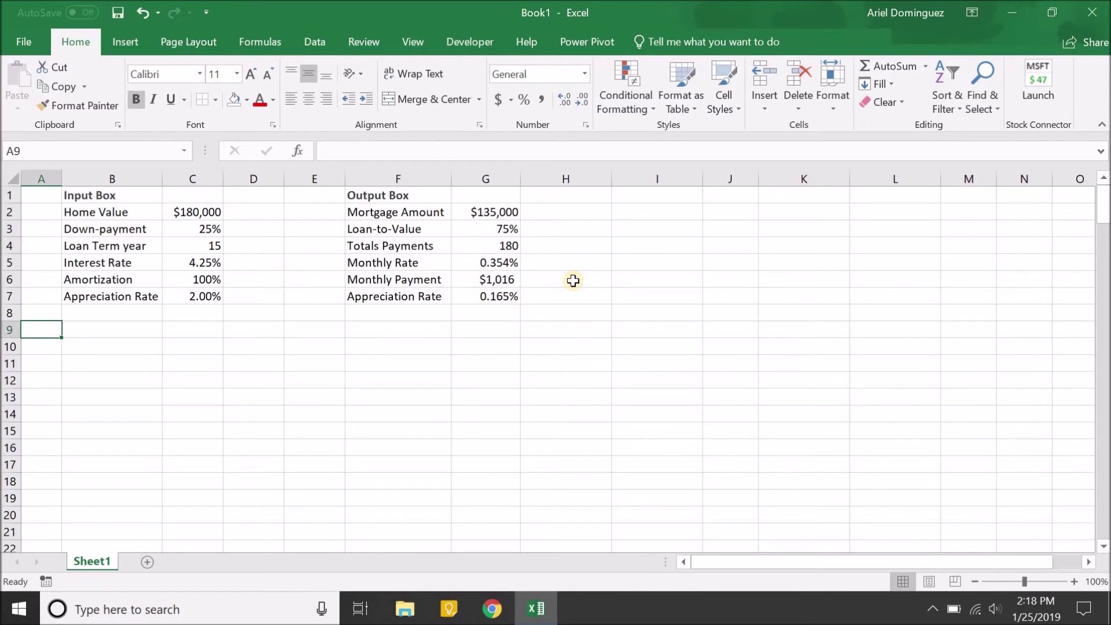
{"action": "type", "text": "Loan A"}
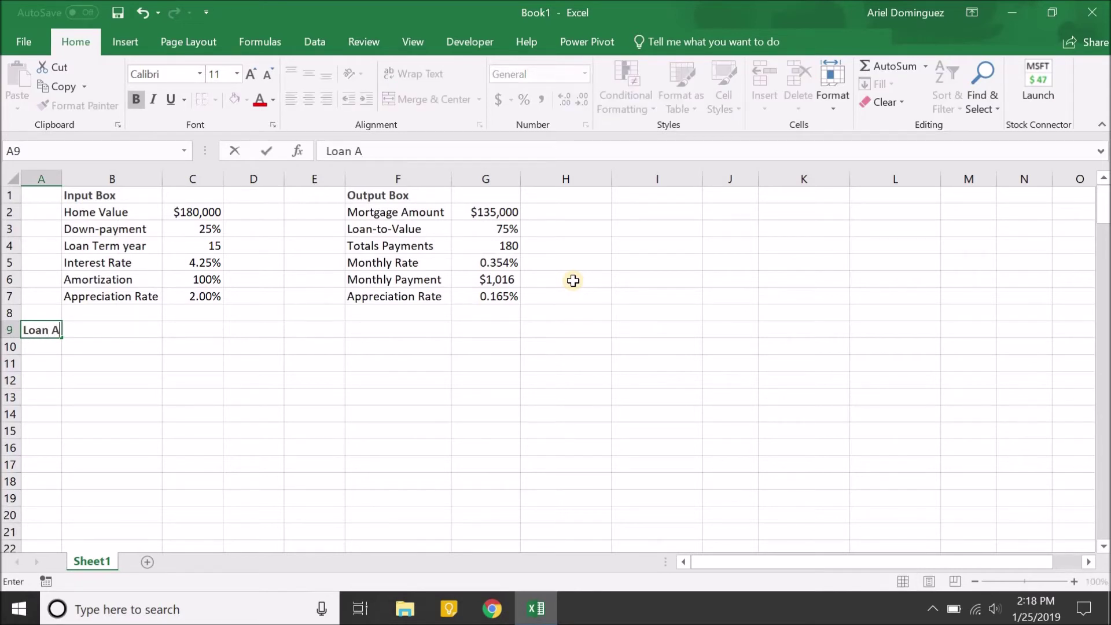
{"action": "type", "text": "mortization"}
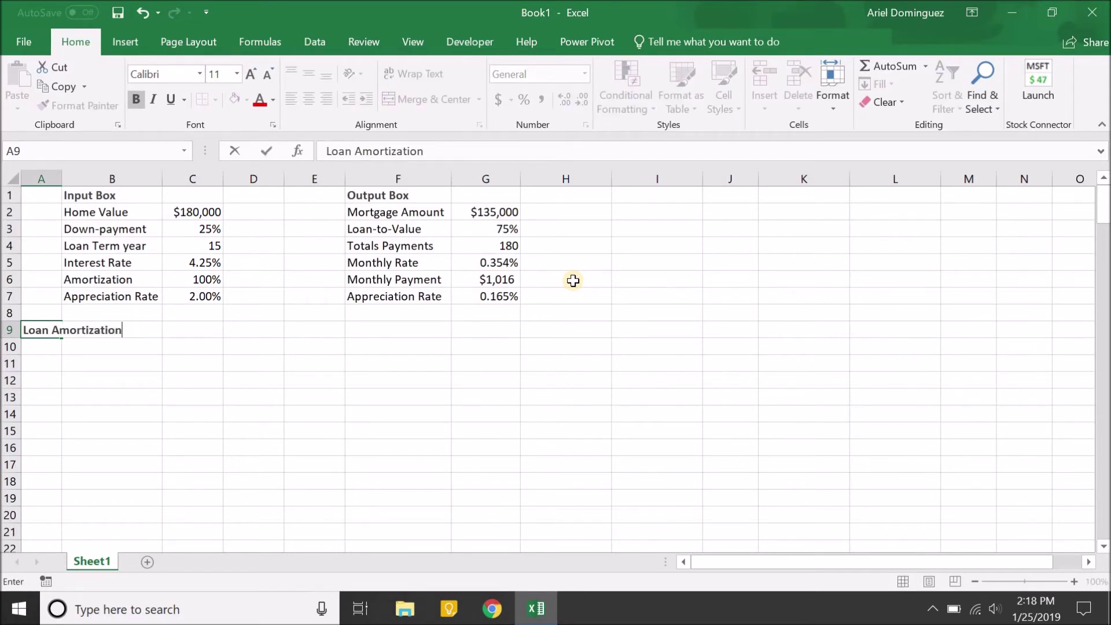
{"action": "type", "text": " Table"}
{"action": "key", "text": "Return"}
{"action": "key", "text": "Up"}
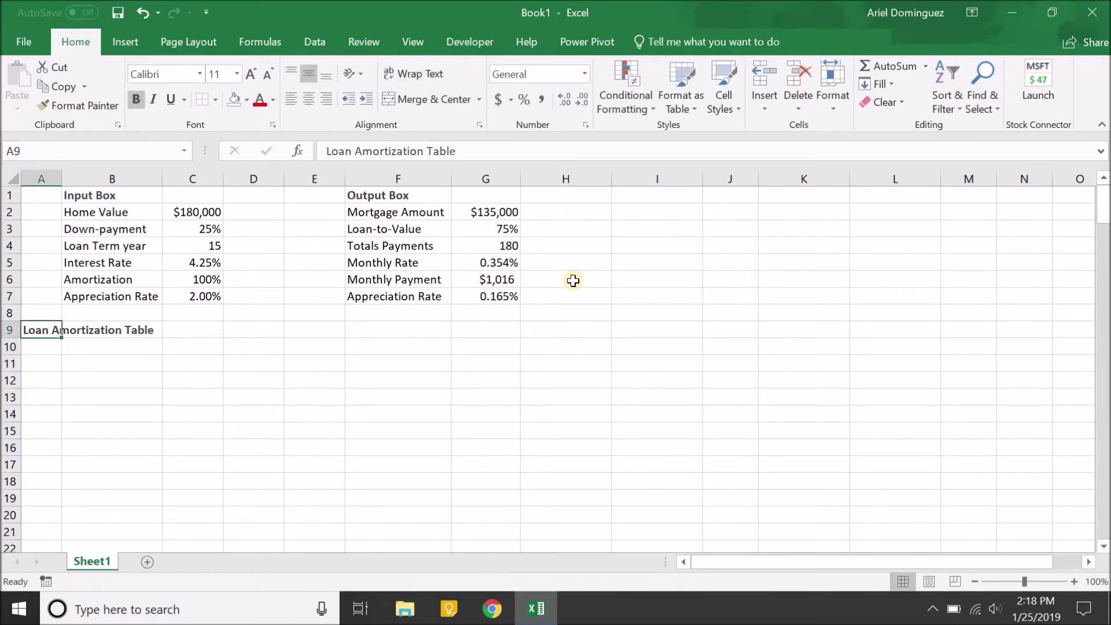
Merge and center the table title across A9:H9.
{"action": "key", "text": "shift+Right"}
{"action": "key", "text": "shift+Right"}
{"action": "key", "text": "shift+Right"}
{"action": "key", "text": "shift+Right"}
{"action": "key", "text": "shift+Right"}
{"action": "key", "text": "shift+Right"}
{"action": "key", "text": "shift+Right"}
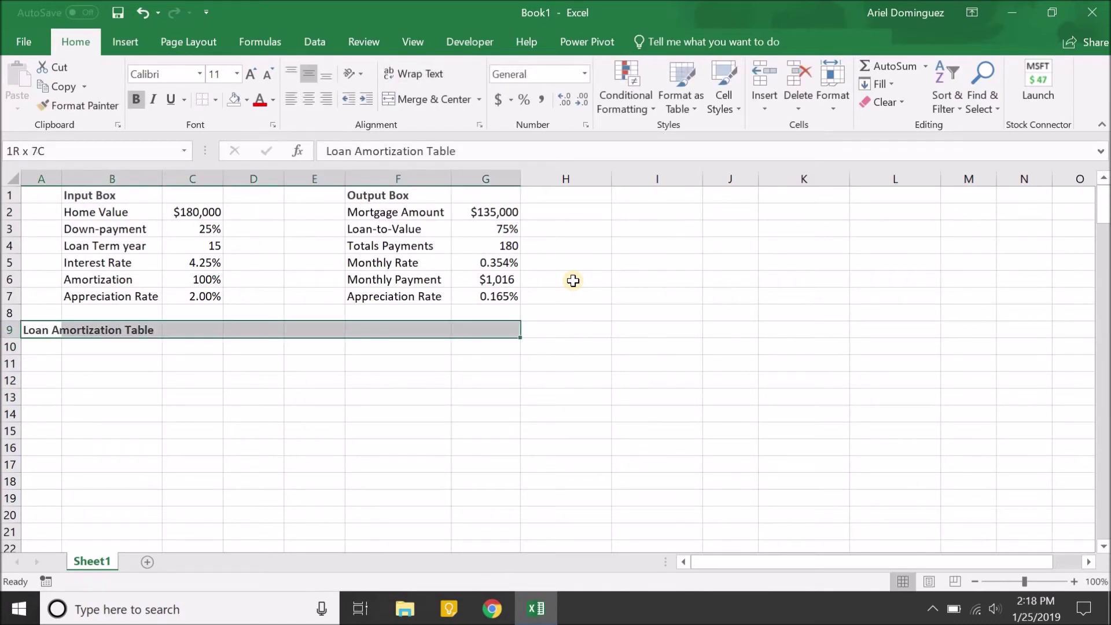
{"action": "left_click", "coordinate": [426, 103]}
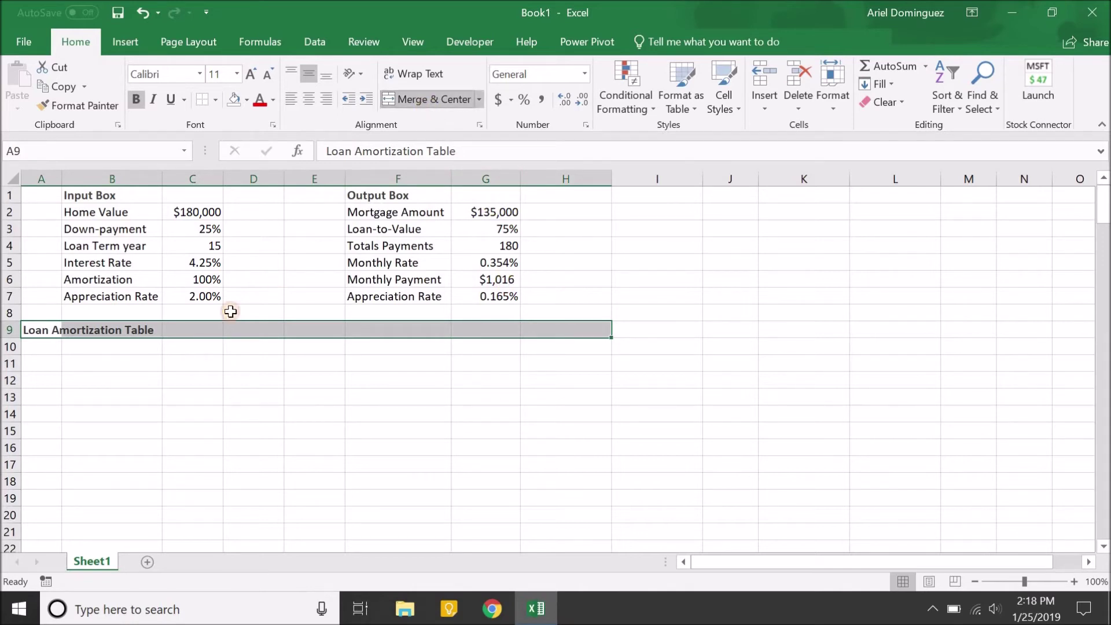
Enter the column headings "Period" in A10 and "Beg Bal" in B10.
{"action": "left_click", "coordinate": [51, 347]}
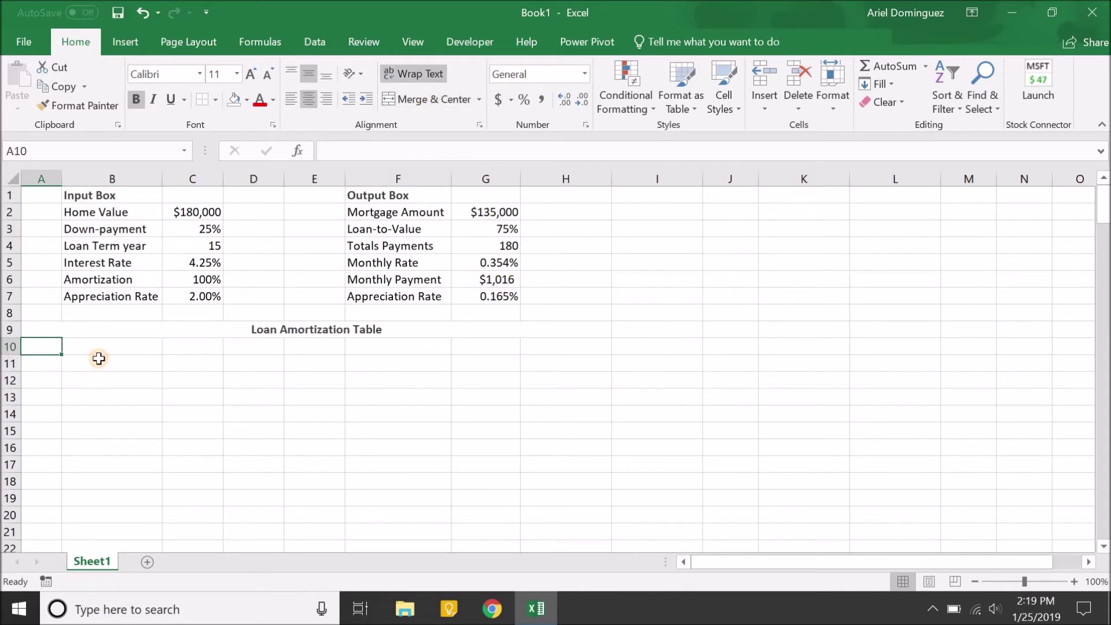
{"action": "type", "text": "Period"}
{"action": "key", "text": "Return"}
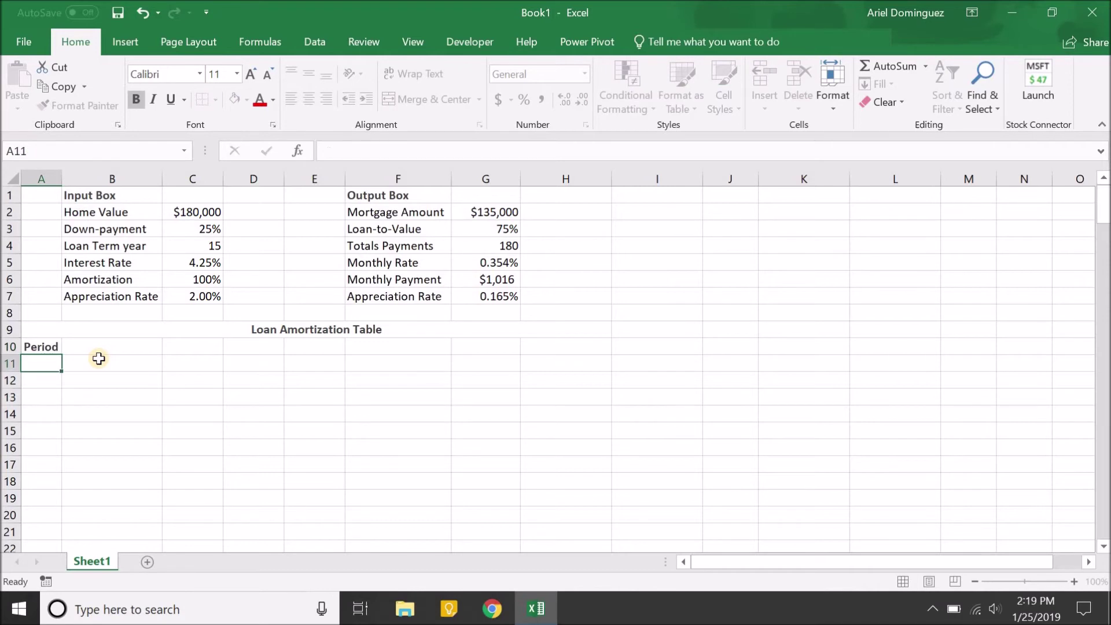
{"action": "key", "text": "Up"}
{"action": "key", "text": "Right"}
{"action": "type", "text": "Beg"}
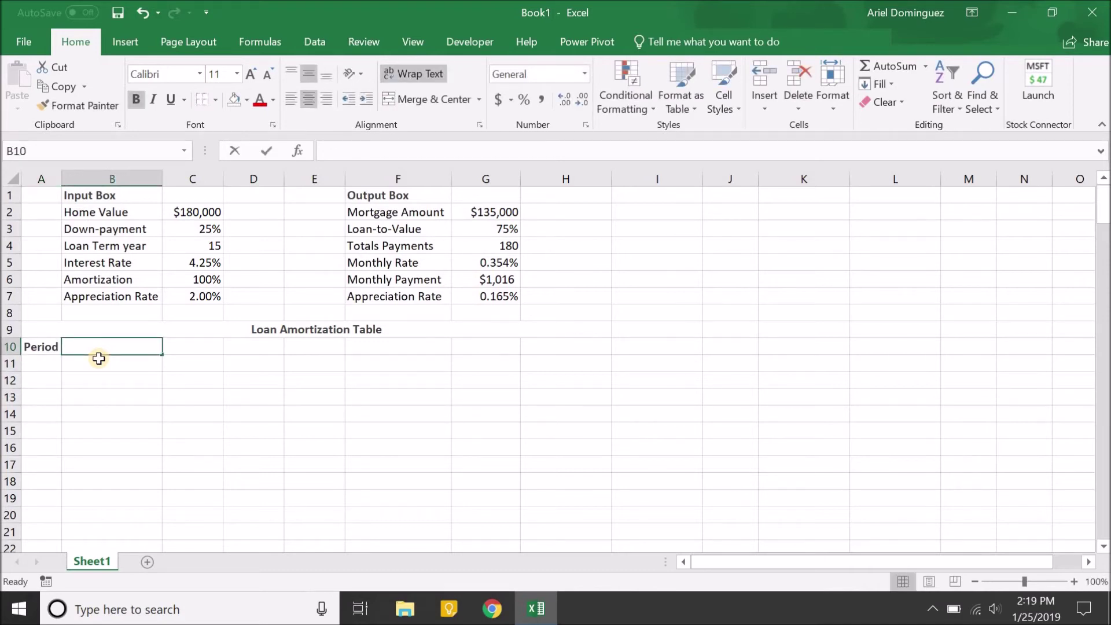
{"action": "type", "text": " Bal"}
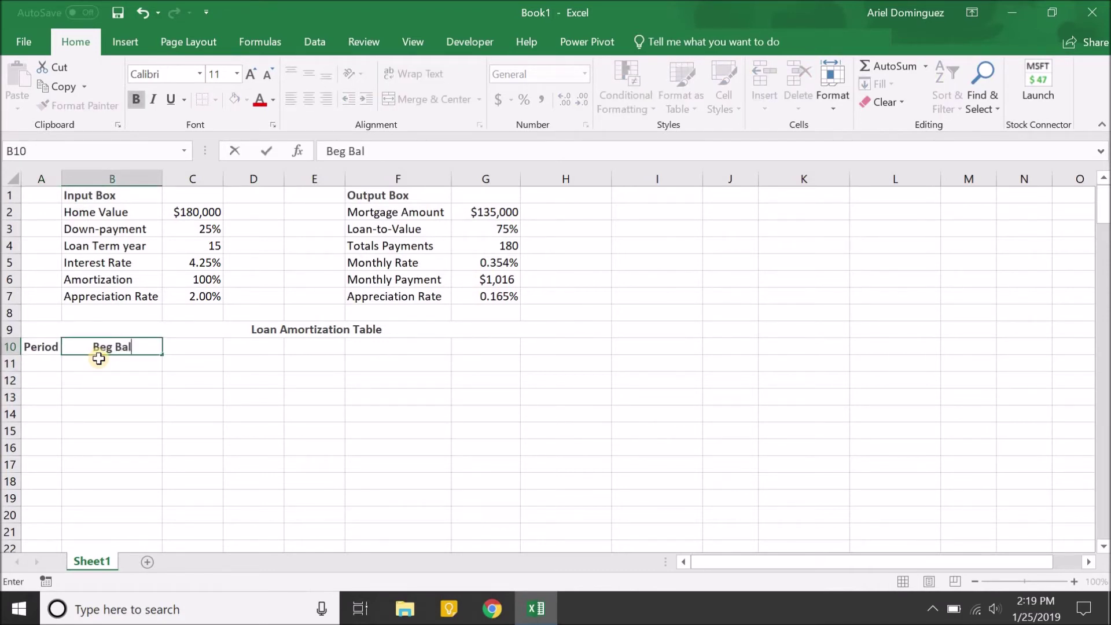
{"action": "key", "text": "Tab"}
{"action": "key", "text": "Return"}
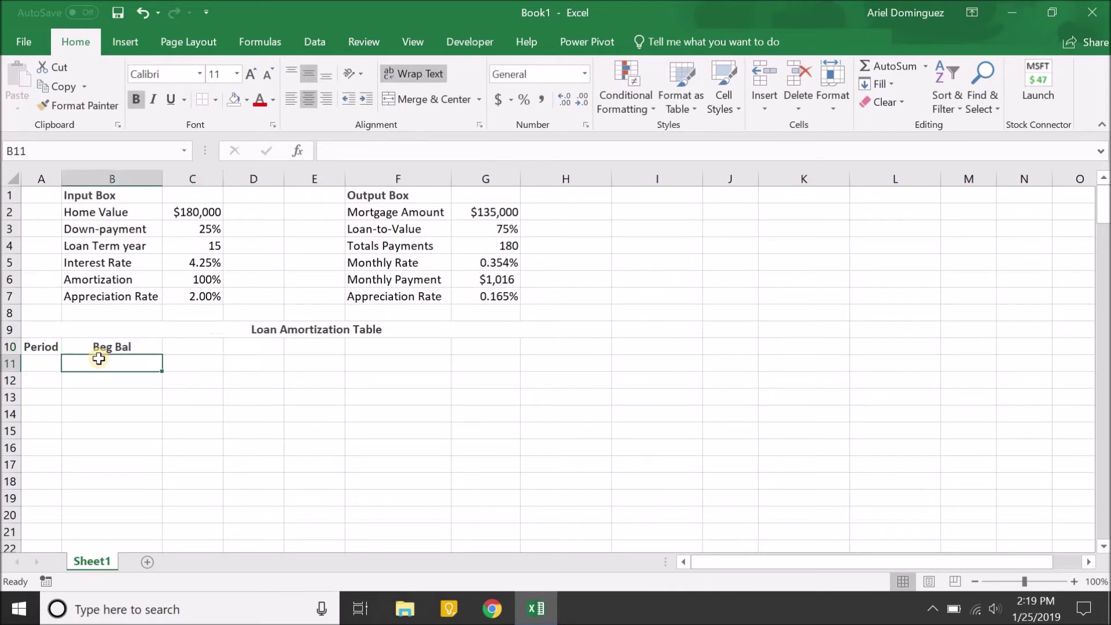
Enter the column headings "Payment", "Interest" and "Principal" in C10:E10.
{"action": "key", "text": "Up"}
{"action": "key", "text": "Right"}
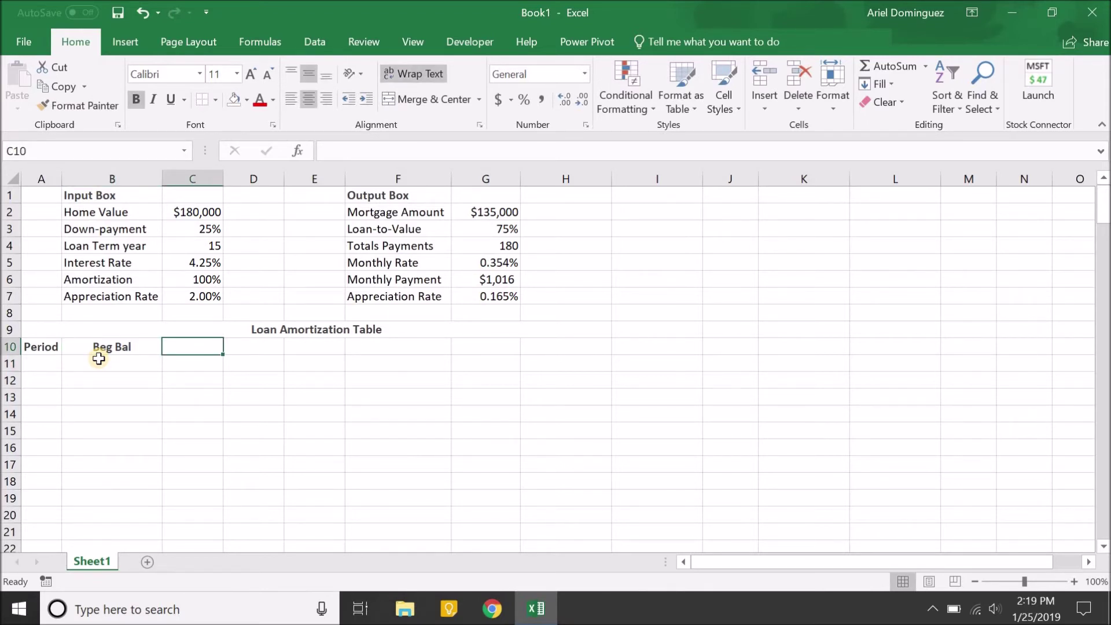
{"action": "type", "text": "Payment"}
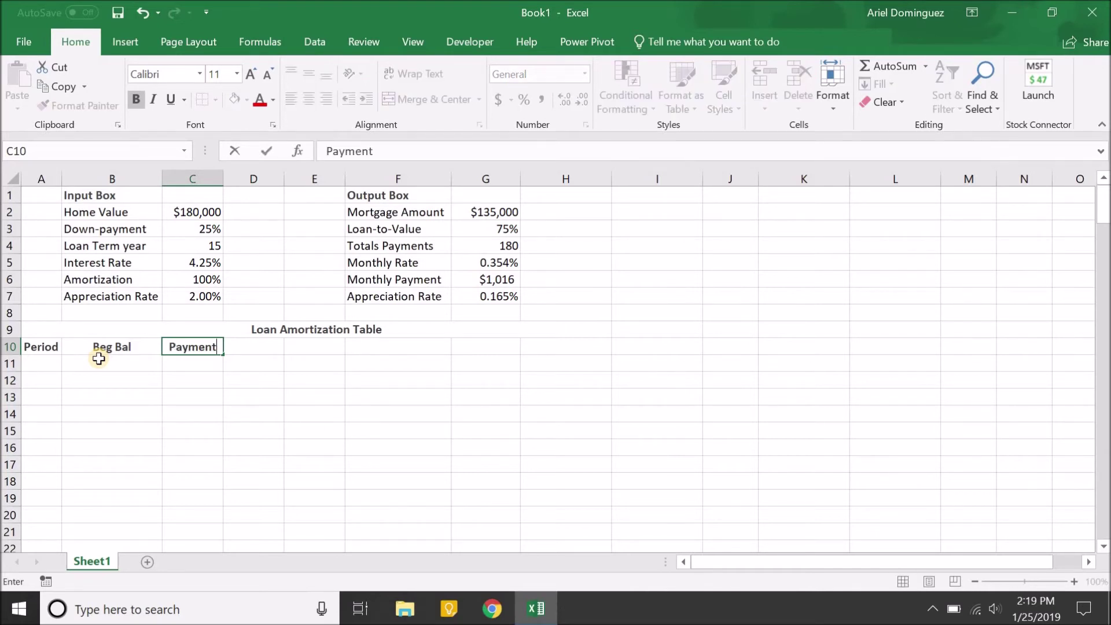
{"action": "key", "text": "Return"}
{"action": "key", "text": "Up"}
{"action": "key", "text": "Right"}
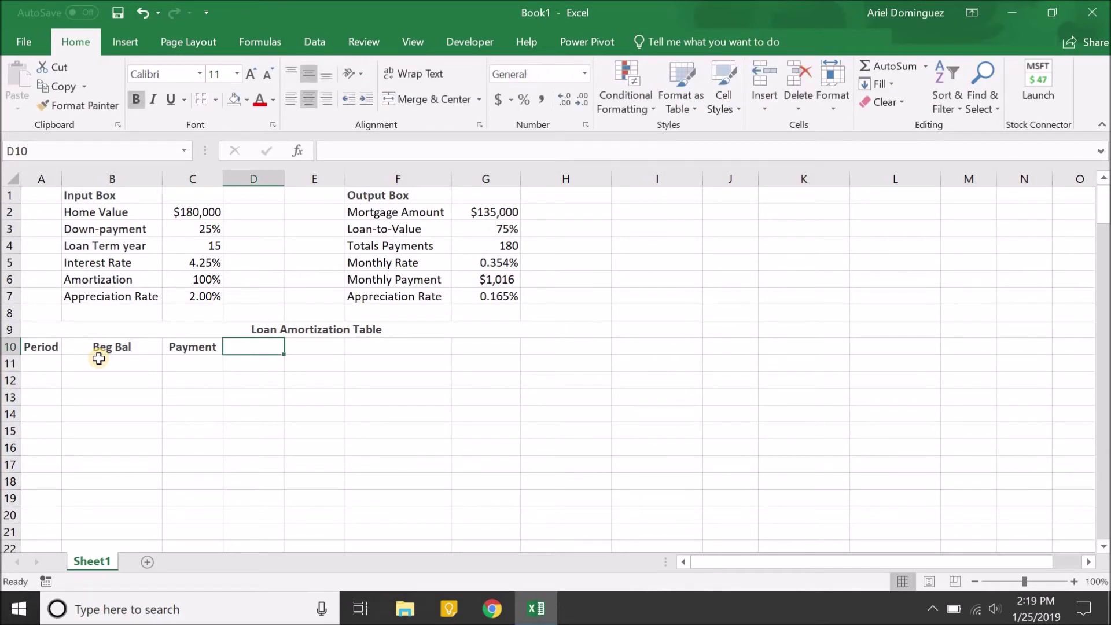
{"action": "type", "text": "Interest"}
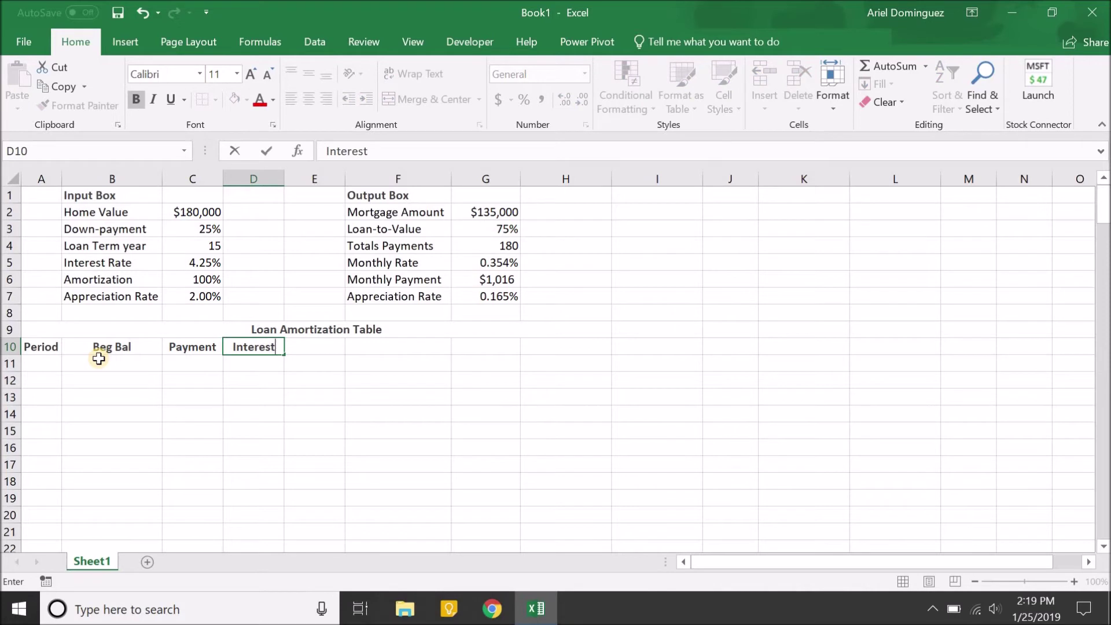
{"action": "key", "text": "Tab"}
{"action": "type", "text": "Principal"}
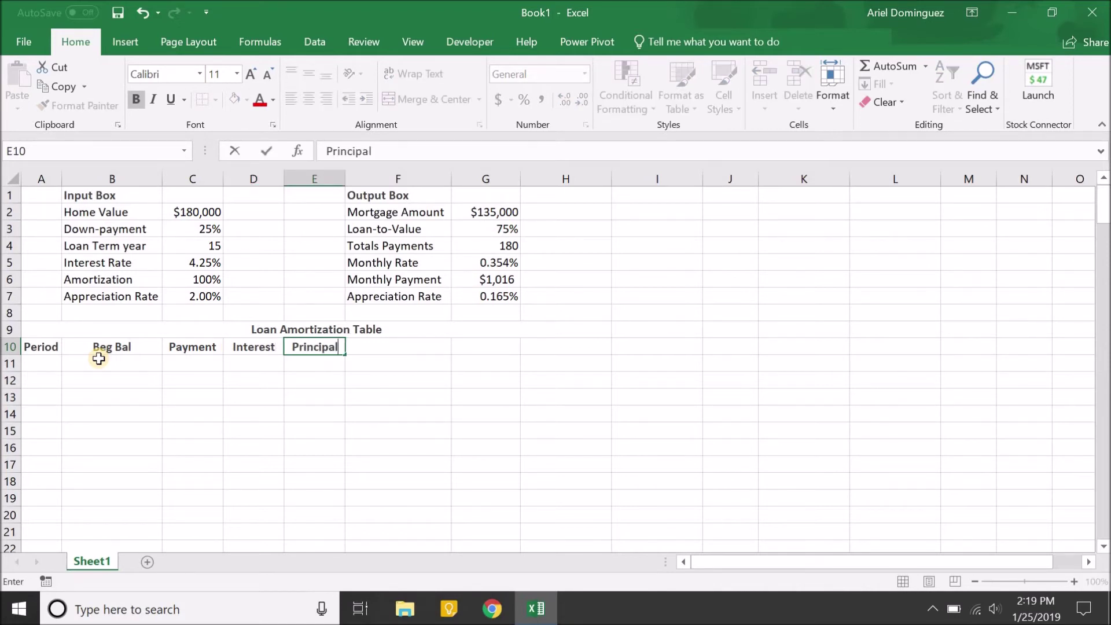
{"action": "key", "text": "Return"}
Enter the column headings "End Bal", "Home Value" and "Equity" in F10:H10.
{"action": "key", "text": "Up"}
{"action": "key", "text": "Right"}
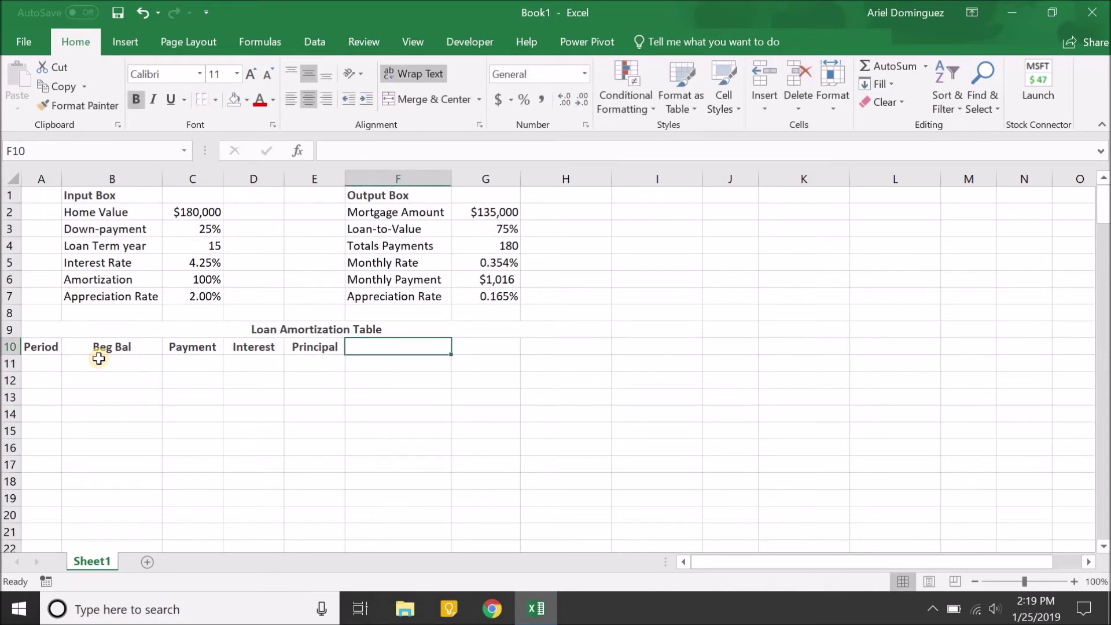
{"action": "type", "text": "End Bal"}
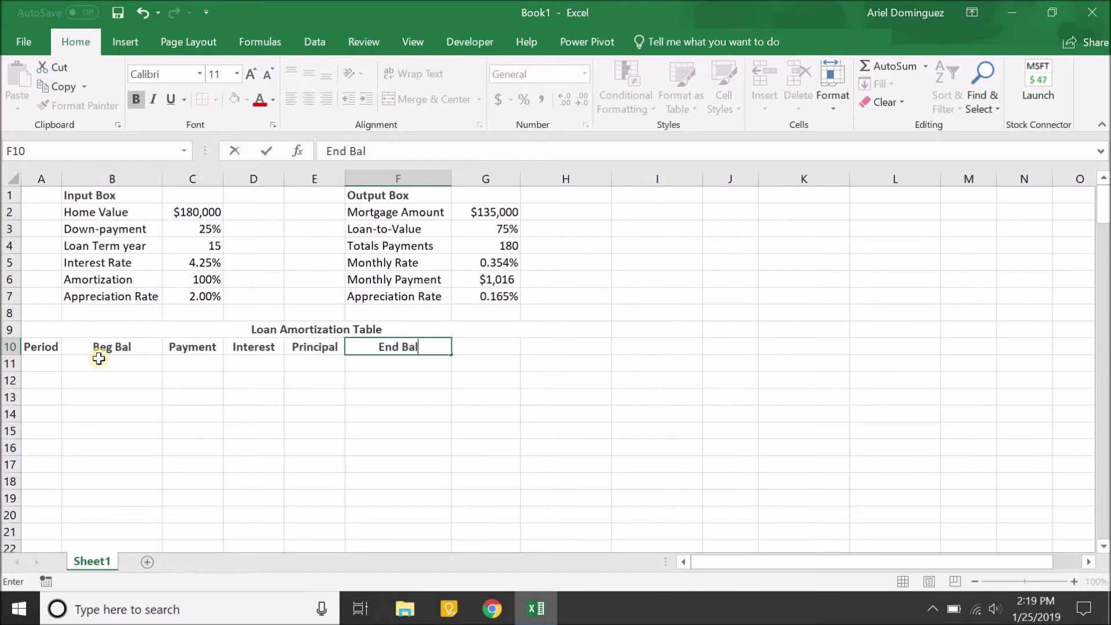
{"action": "key", "text": "Tab"}
{"action": "type", "text": "Home B"}
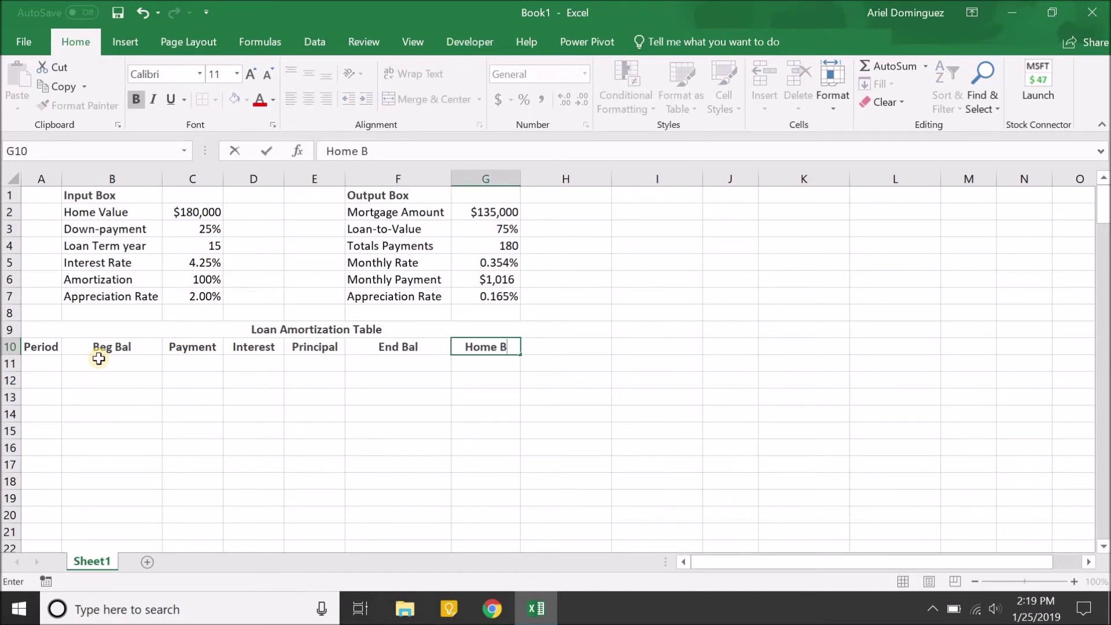
{"action": "key", "text": "BackSpace"}
{"action": "type", "text": "Value"}
{"action": "key", "text": "Return"}
{"action": "key", "text": "Up"}
{"action": "key", "text": "Right"}
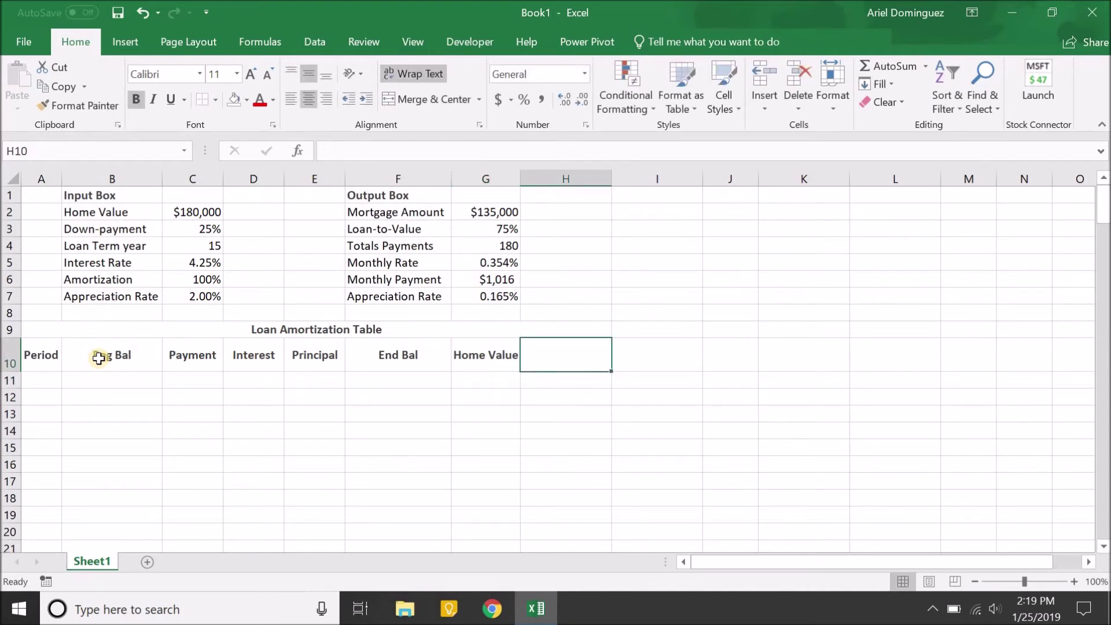
{"action": "type", "text": "Equity"}
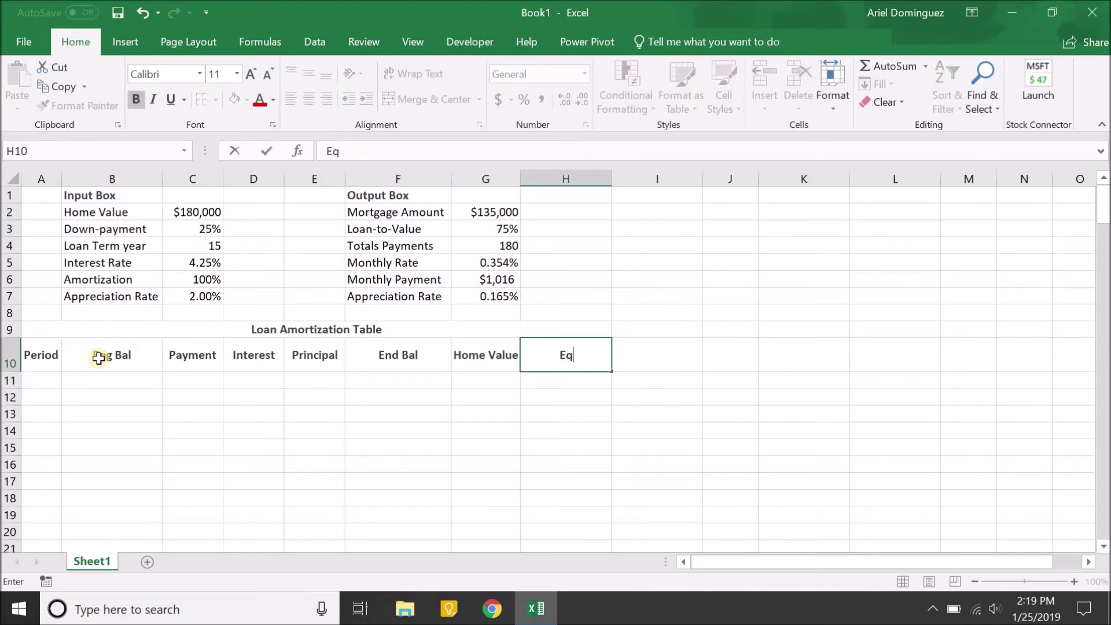
{"action": "key", "text": "Return"}
{"action": "key", "text": "Left"}
{"action": "key", "text": "Left"}
{"action": "key", "text": "Left"}
{"action": "key", "text": "Left"}
{"action": "key", "text": "Left"}
{"action": "key", "text": "Left"}
{"action": "key", "text": "Left"}
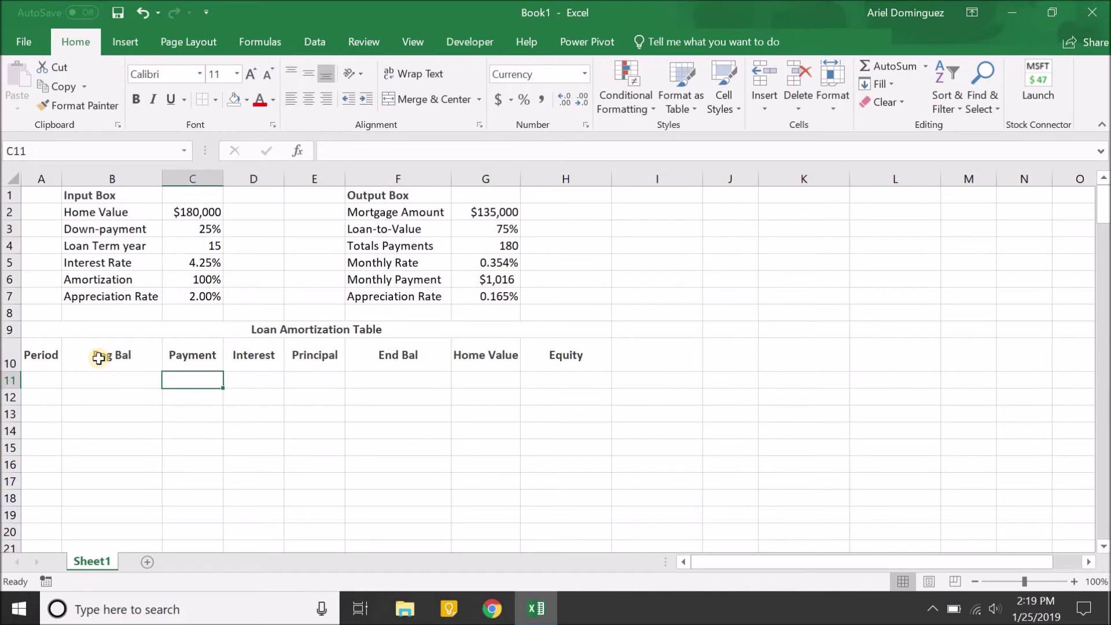
{"action": "key", "text": "Up"}
{"action": "key", "text": "Up"}
{"action": "key", "text": "Up"}
{"action": "key", "text": "Up"}
{"action": "key", "text": "Up"}
{"action": "key", "text": "Up"}
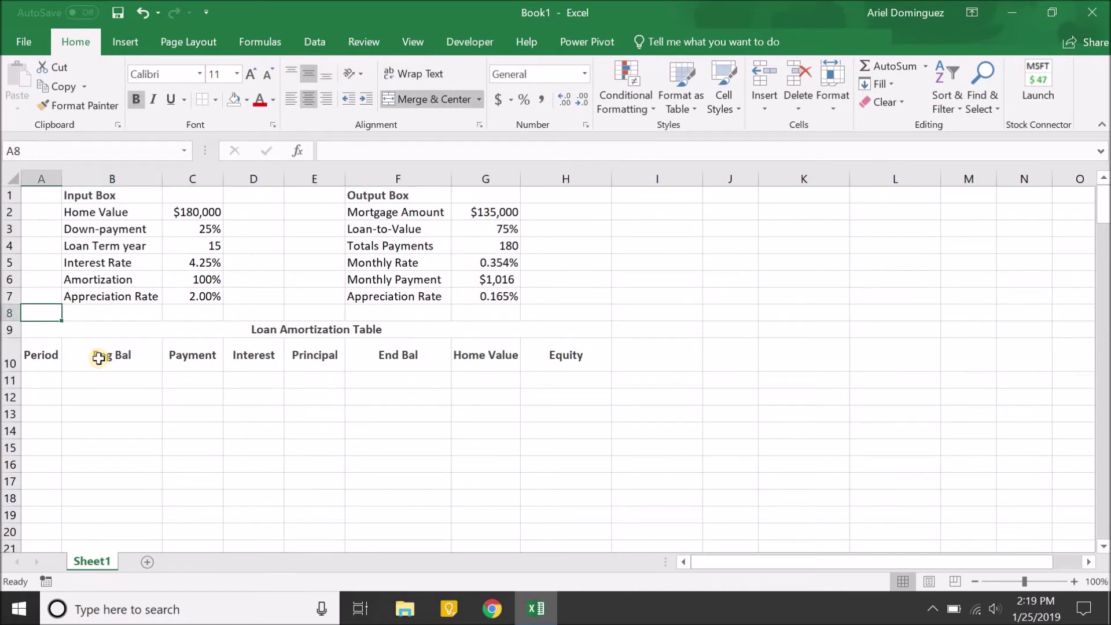
{"action": "key", "text": "Right"}
{"action": "key", "text": "Right"}
{"action": "key", "text": "Up"}
{"action": "key", "text": "Right"}
{"action": "key", "text": "Right"}
{"action": "key", "text": "Right"}
{"action": "key", "text": "Right"}
{"action": "key", "text": "Right"}
{"action": "key", "text": "Left"}
{"action": "key", "text": "Left"}
{"action": "key", "text": "Down"}
{"action": "key", "text": "Left"}
{"action": "key", "text": "Left"}
{"action": "key", "text": "Left"}
{"action": "key", "text": "Down"}
{"action": "key", "text": "Down"}
{"action": "key", "text": "Left"}
{"action": "key", "text": "Down"}
{"action": "key", "text": "Down"}
{"action": "key", "text": "Down"}
{"action": "key", "text": "Down"}
{"action": "key", "text": "Down"}
{"action": "key", "text": "Up"}
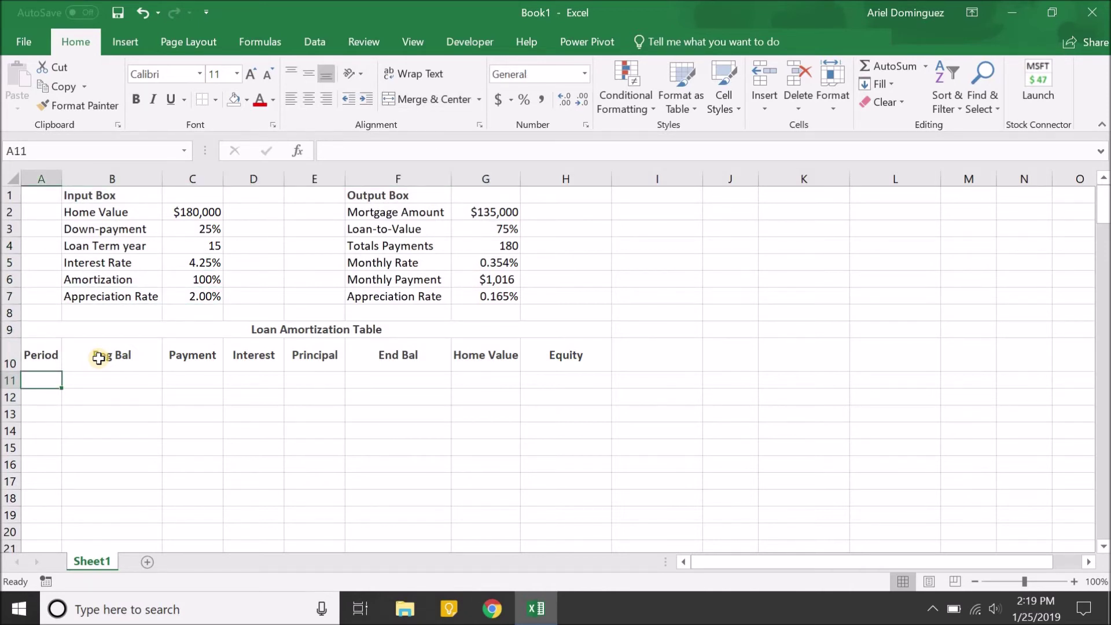
Enter the starting periods 0 and 1 in A11 and A12, and select both cells.
{"action": "type", "text": "0"}
{"action": "key", "text": "Return"}
{"action": "type", "text": "1"}
{"action": "key", "text": "Return"}
{"action": "key", "text": "Up"}
{"action": "key", "text": "Up"}
{"action": "key", "text": "shift+Down"}
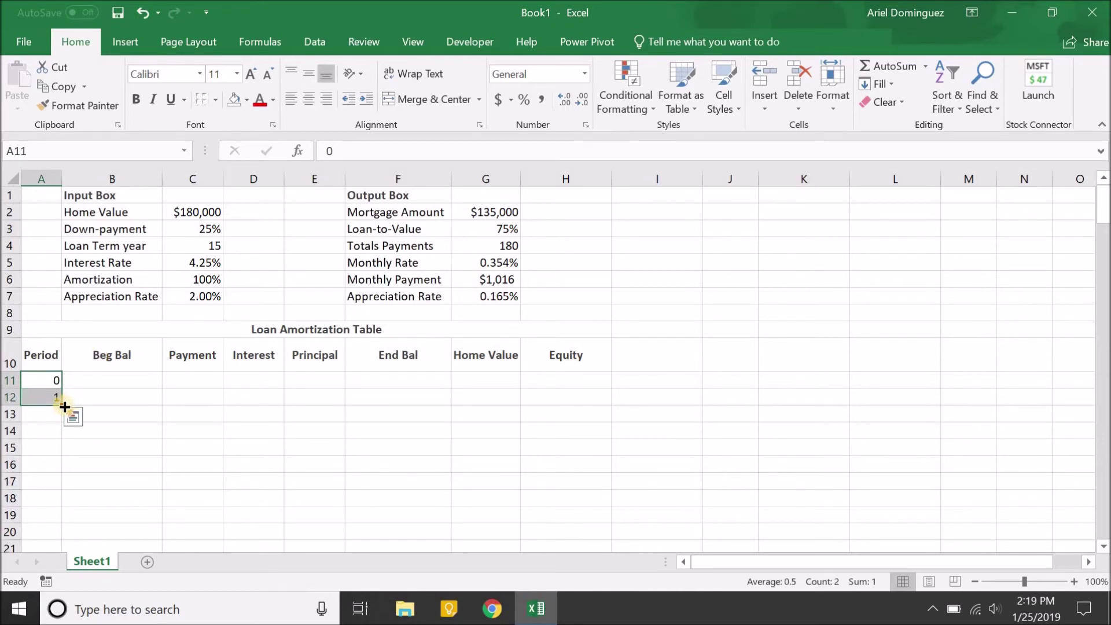
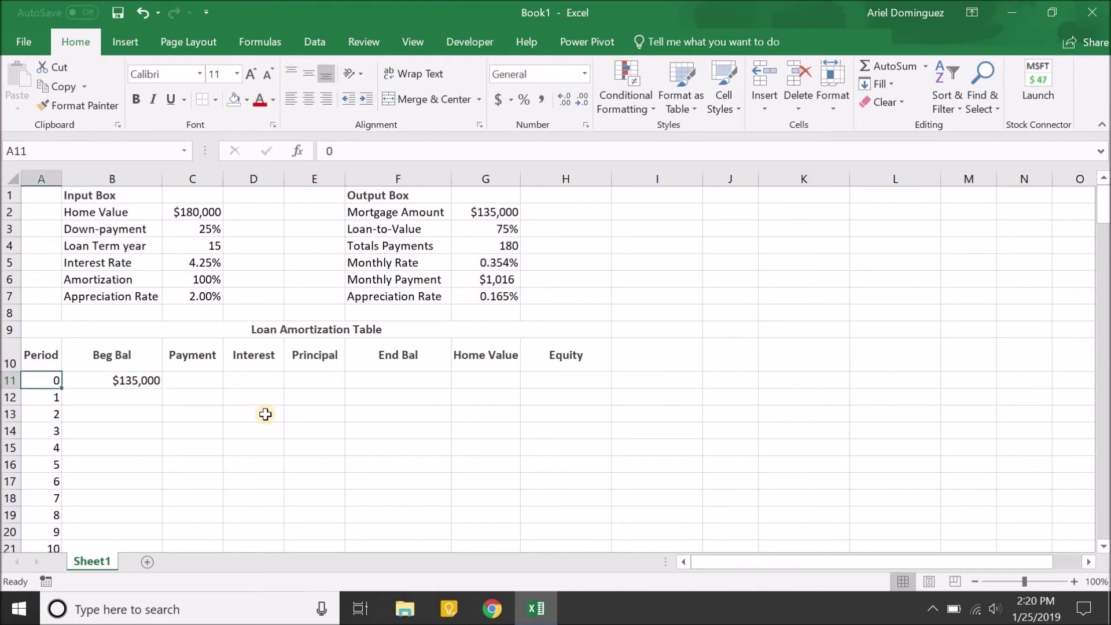
Set the period 0 payment, interest and principal in C11:E11 to 0.
{"action": "key", "text": "Right"}
{"action": "key", "text": "Right"}
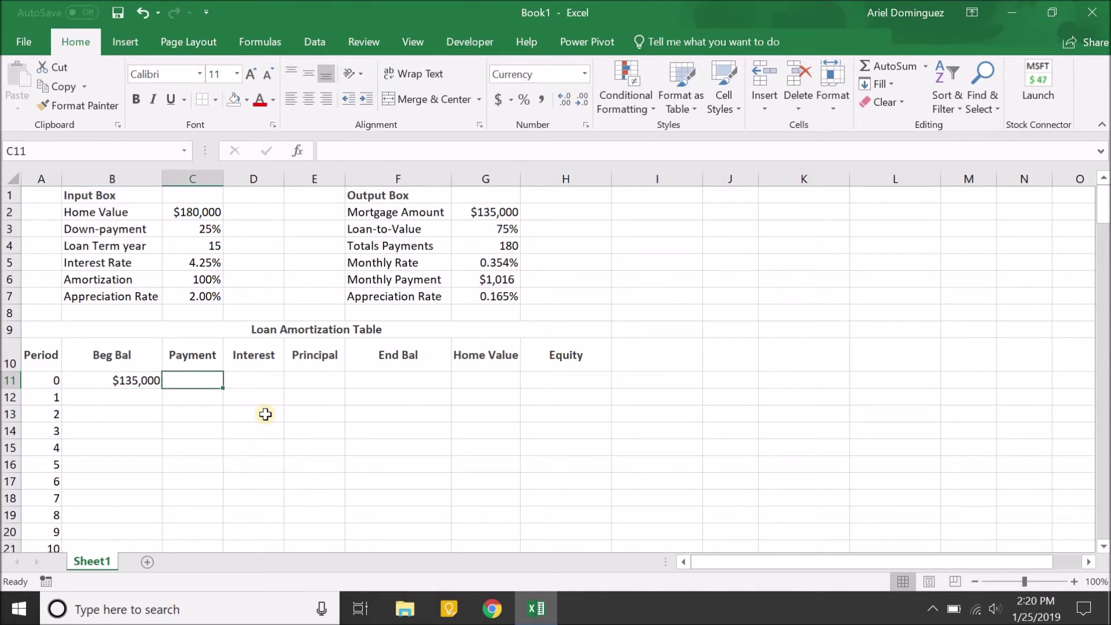
{"action": "type", "text": "0"}
{"action": "key", "text": "Return"}
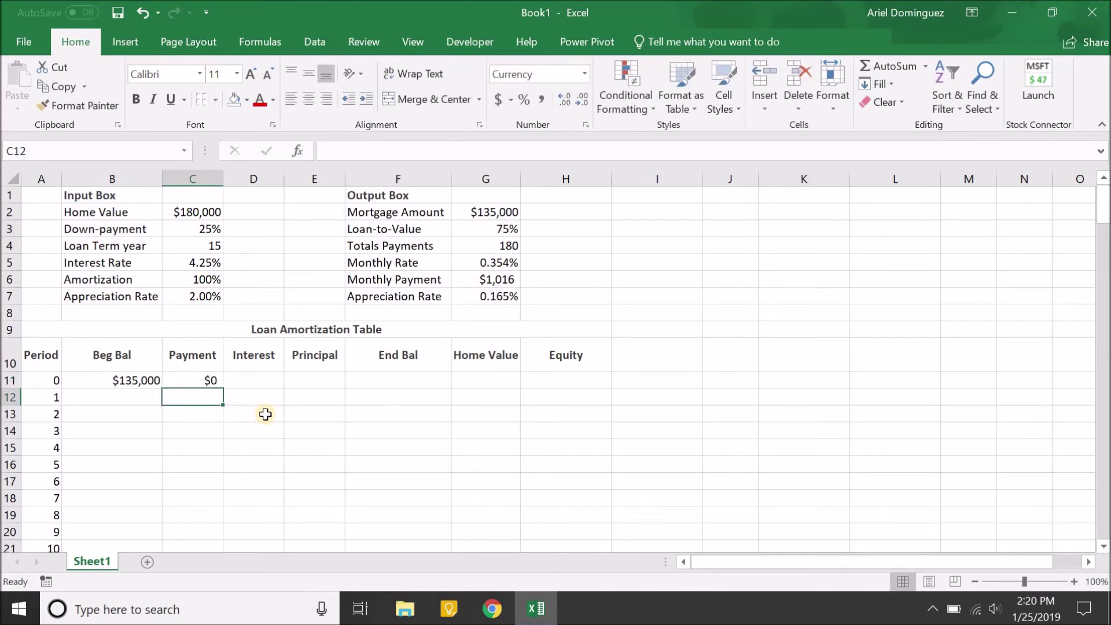
{"action": "key", "text": "Up"}
{"action": "key", "text": "Right"}
{"action": "type", "text": "0"}
{"action": "key", "text": "Return"}
{"action": "key", "text": "Up"}
{"action": "key", "text": "Right"}
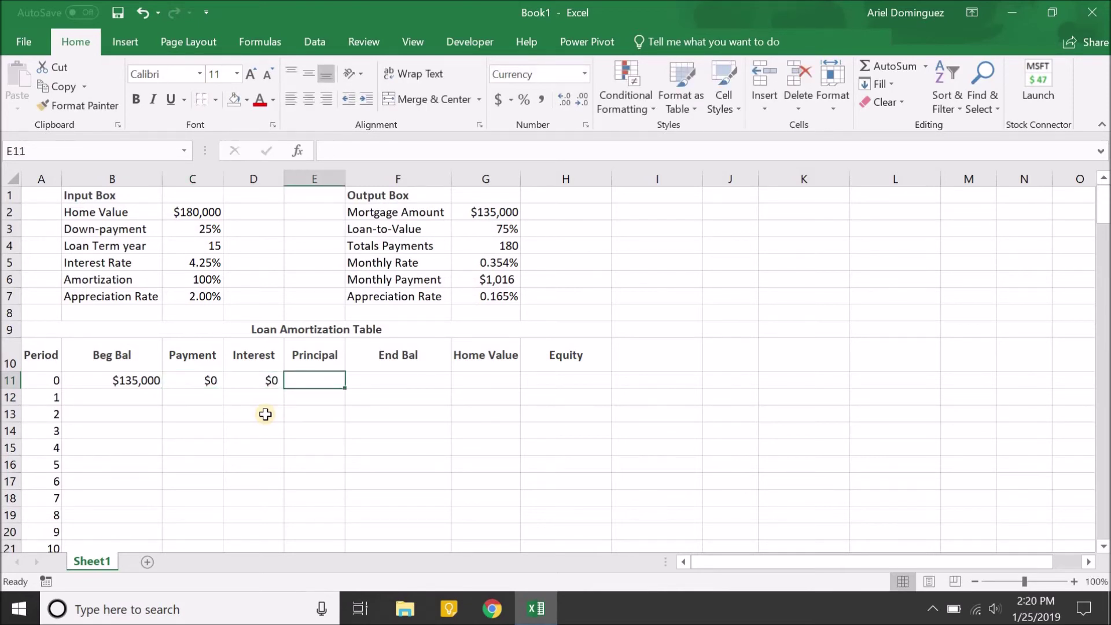
{"action": "type", "text": "0"}
{"action": "key", "text": "Return"}
{"action": "key", "text": "Up"}
Calculate the period 0 ending balance in F11 with the formula =B11-E11.
{"action": "key", "text": "Right"}
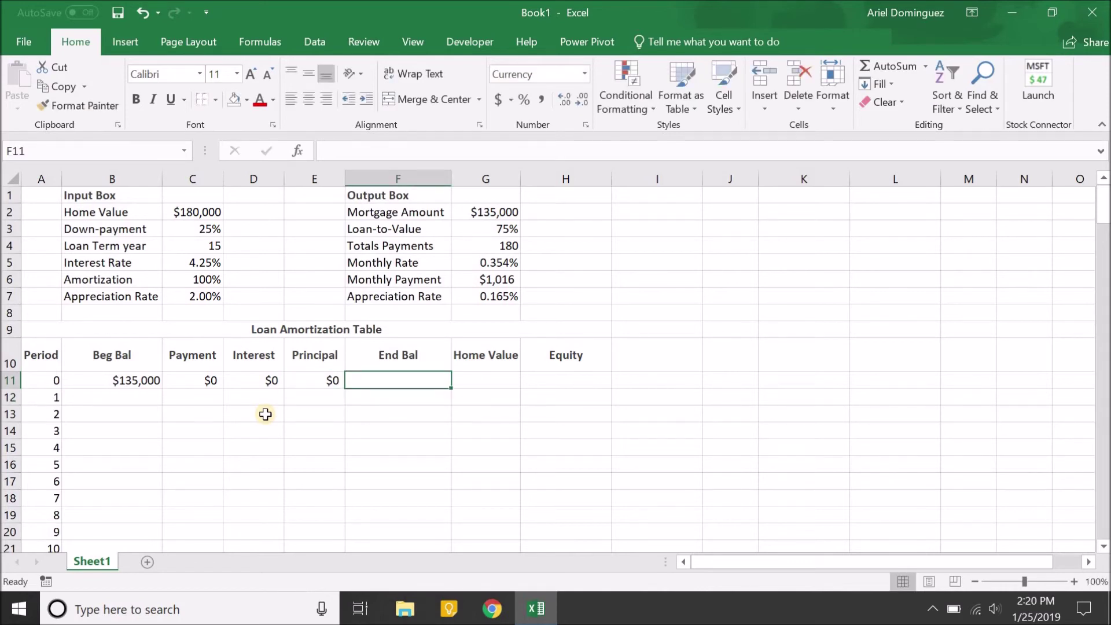
{"action": "type", "text": "="}
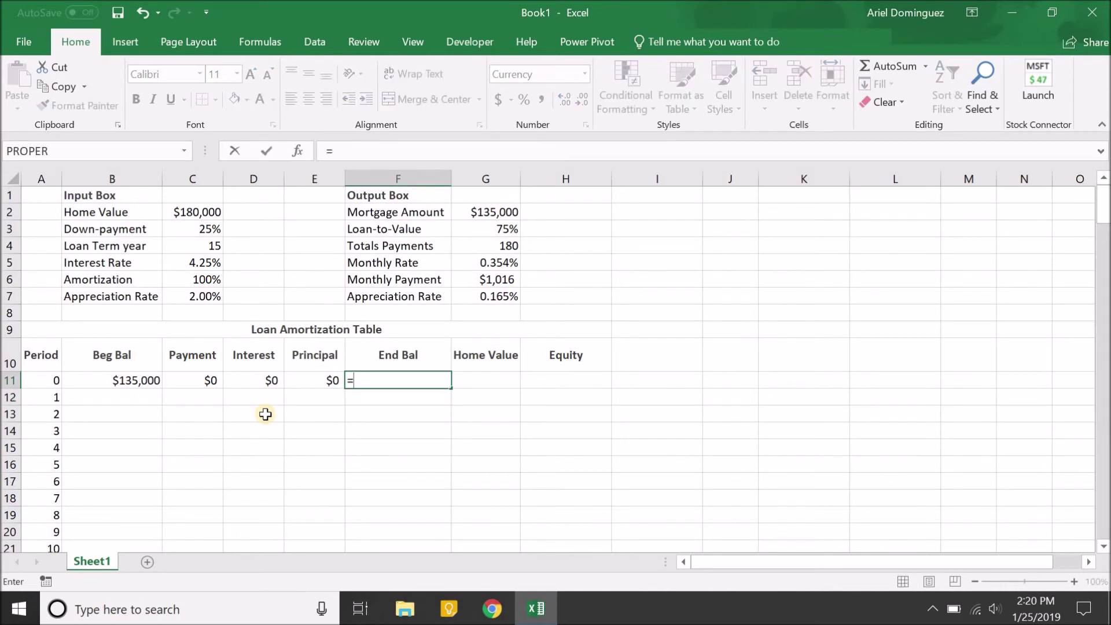
{"action": "key", "text": "Left"}
{"action": "key", "text": "Left"}
{"action": "key", "text": "Left"}
{"action": "key", "text": "Left"}
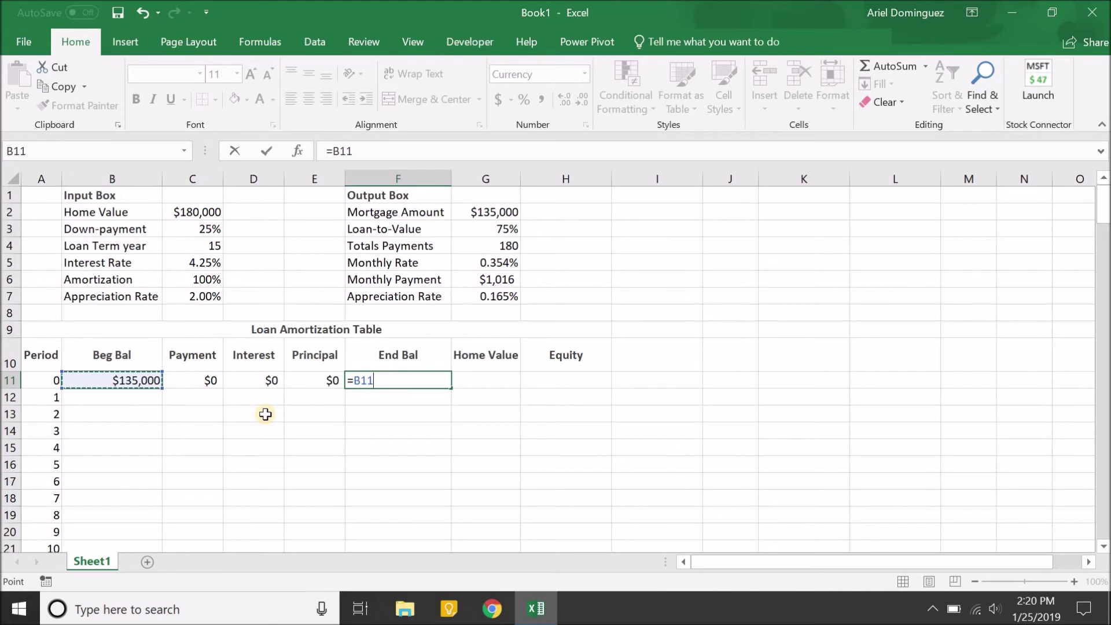
{"action": "type", "text": "-"}
{"action": "key", "text": "Left"}
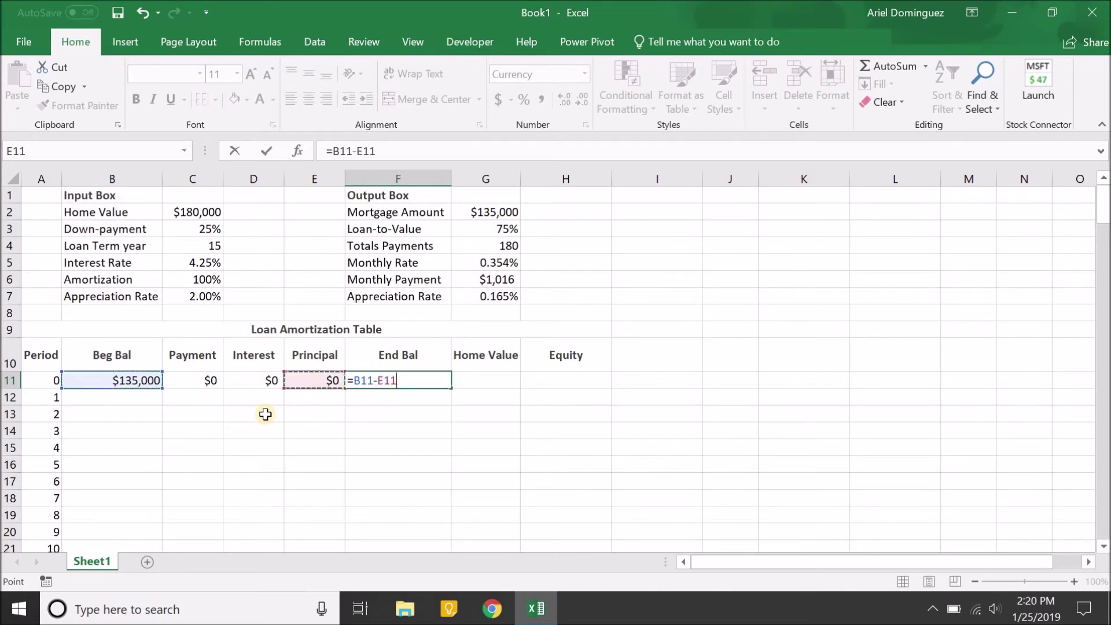
{"action": "key", "text": "Return"}
{"action": "key", "text": "Up"}
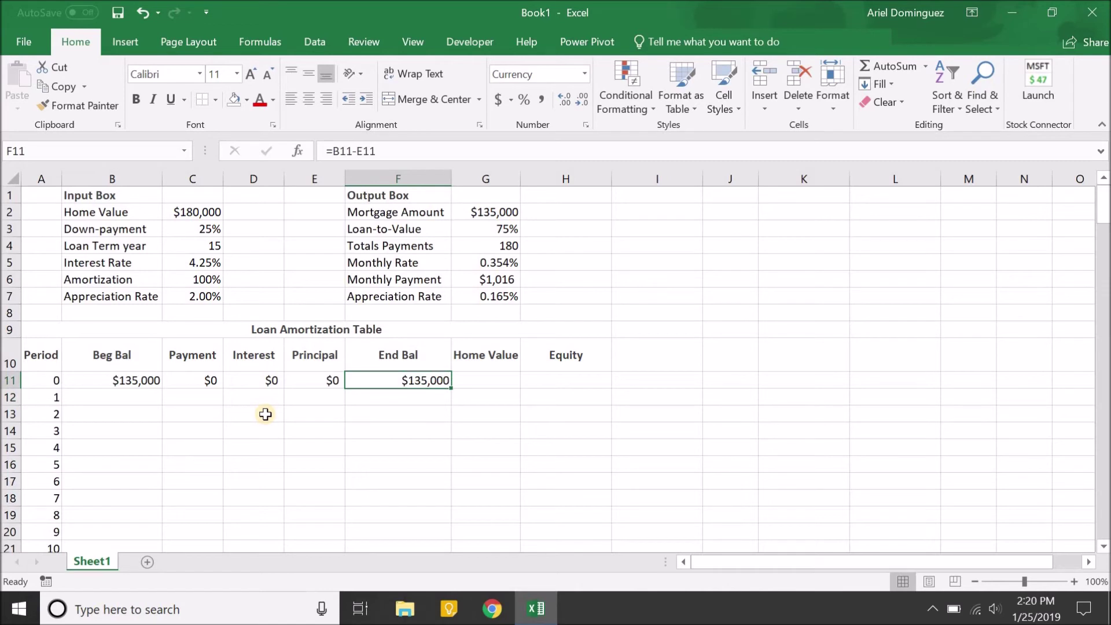
Link the period 0 home value in G11 to the input box's home value with the formula =C2.
{"action": "key", "text": "Right"}
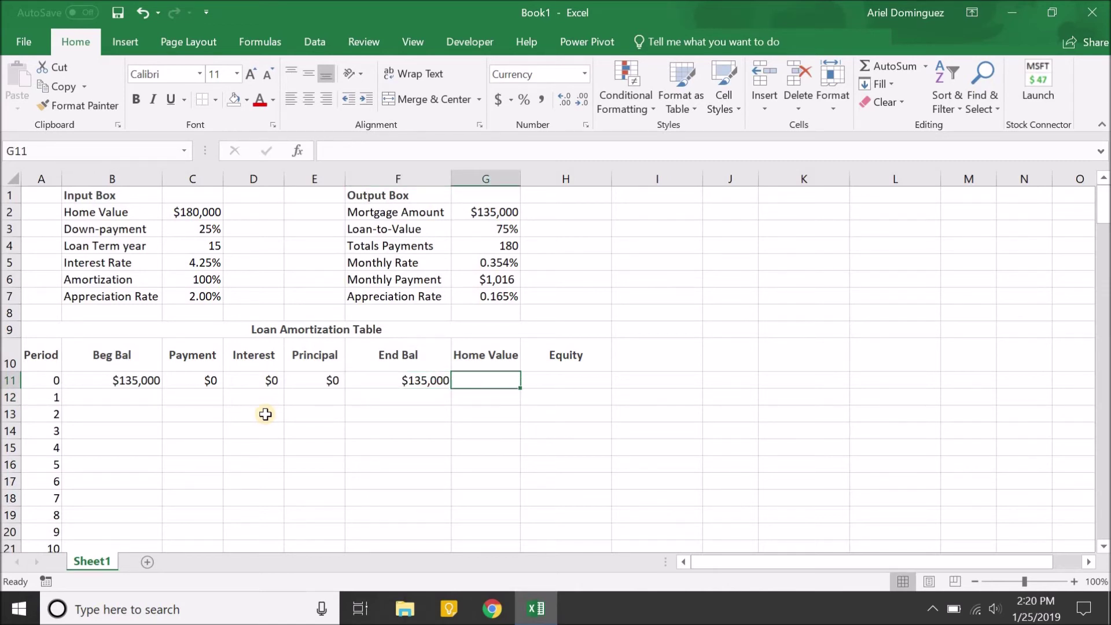
{"action": "type", "text": "="}
{"action": "key", "text": "Left"}
{"action": "key", "text": "Up"}
{"action": "key", "text": "Up"}
{"action": "key", "text": "Up"}
{"action": "key", "text": "Left"}
{"action": "key", "text": "Left"}
{"action": "key", "text": "Up"}
{"action": "key", "text": "Up"}
{"action": "key", "text": "Up"}
{"action": "key", "text": "Left"}
{"action": "key", "text": "Up"}
{"action": "key", "text": "Up"}
{"action": "key", "text": "Up"}
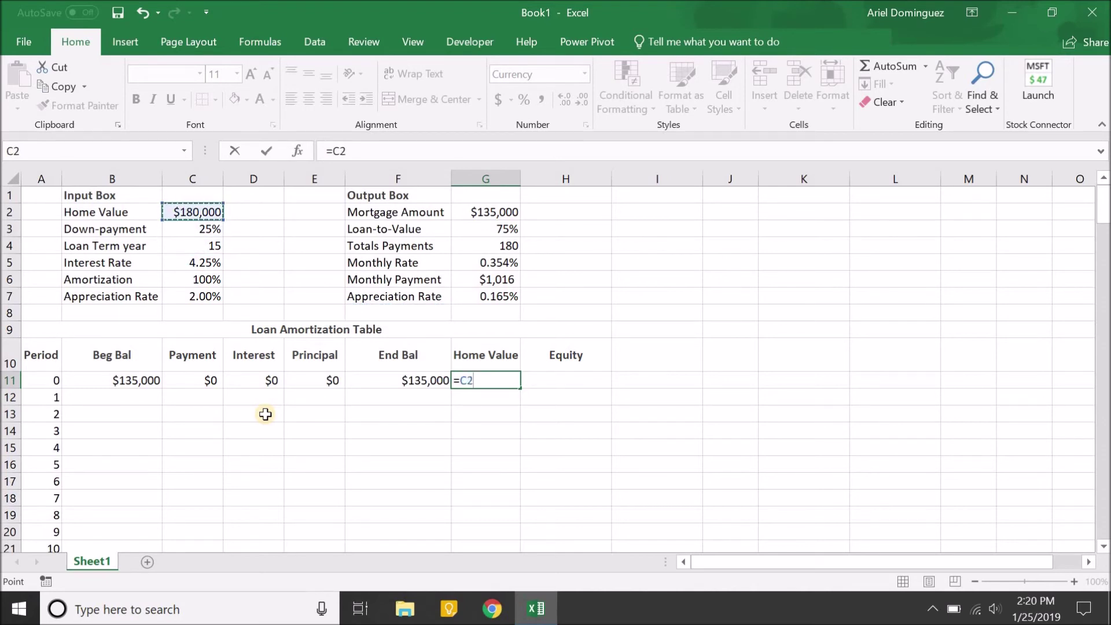
{"action": "key", "text": "Return"}
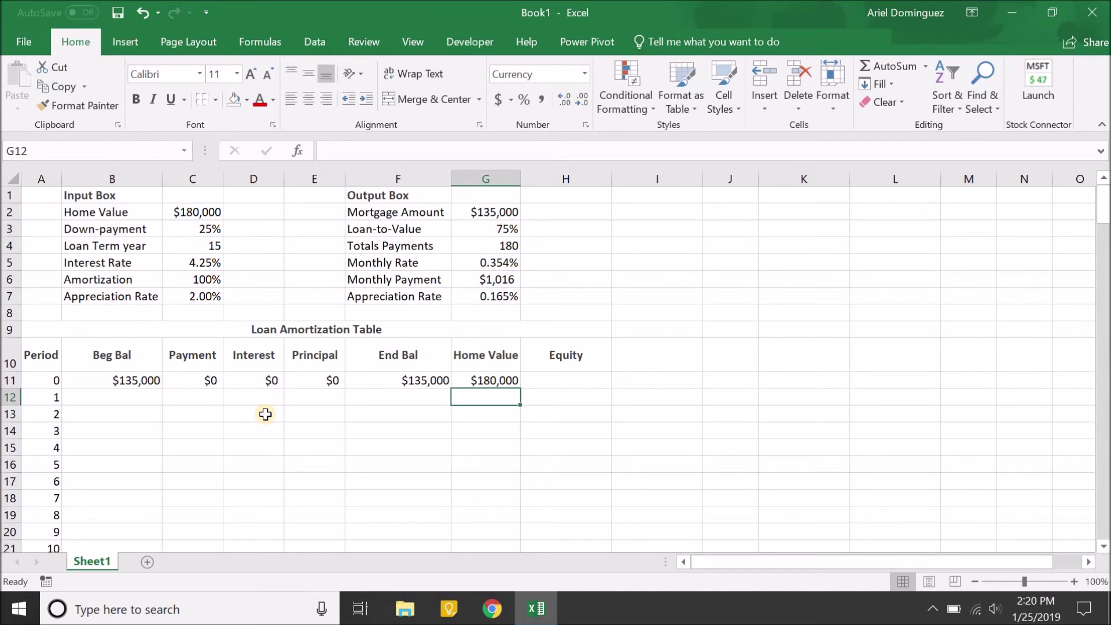
Calculate the period 0 equity in H11 with the formula =G11-F11.
{"action": "key", "text": "Up"}
{"action": "key", "text": "Right"}
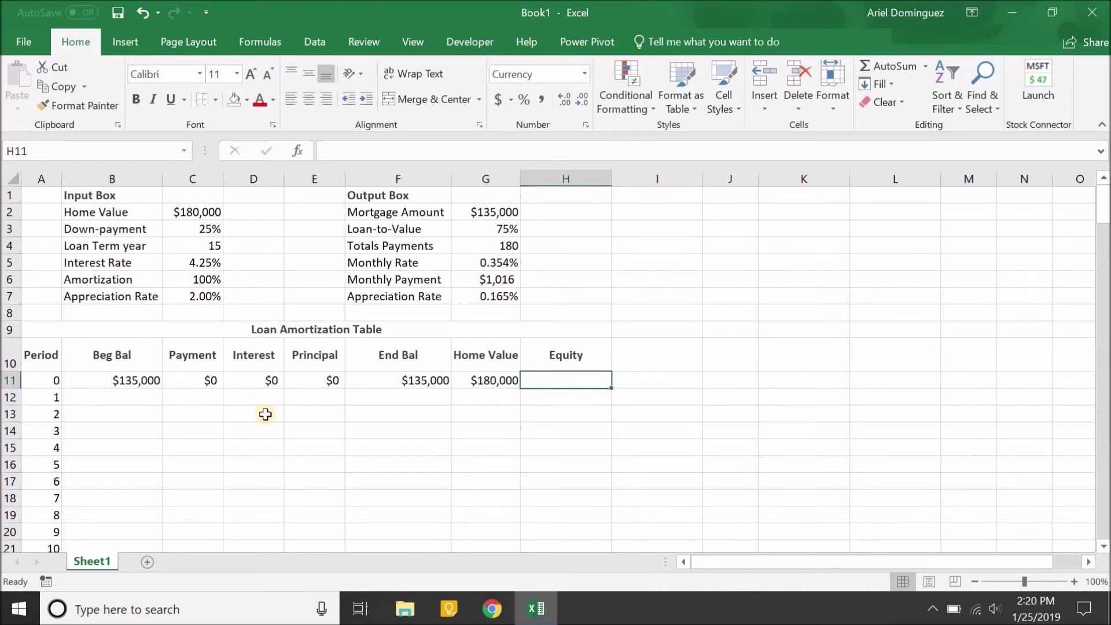
{"action": "type", "text": "="}
{"action": "key", "text": "Left"}
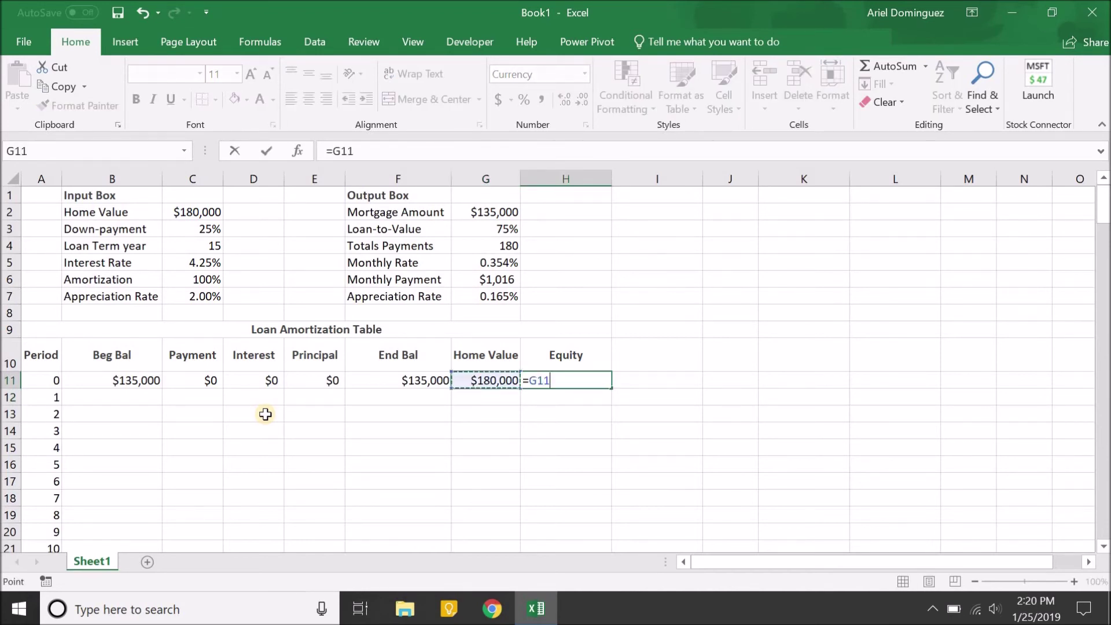
{"action": "type", "text": "-"}
{"action": "key", "text": "Left"}
{"action": "key", "text": "Left"}
{"action": "key", "text": "Left"}
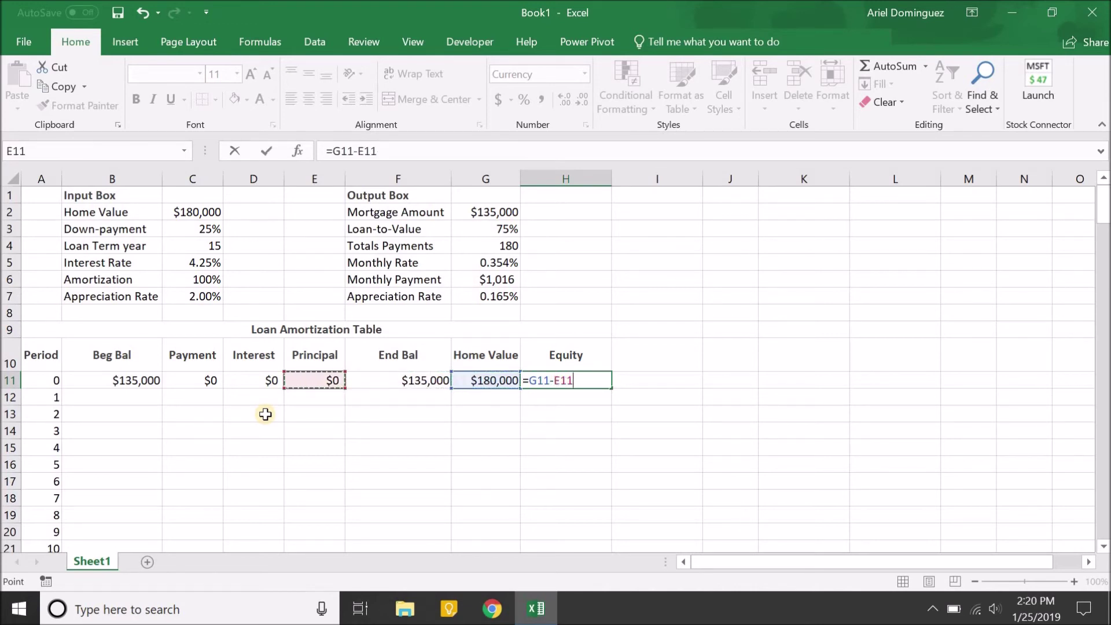
{"action": "key", "text": "Right"}
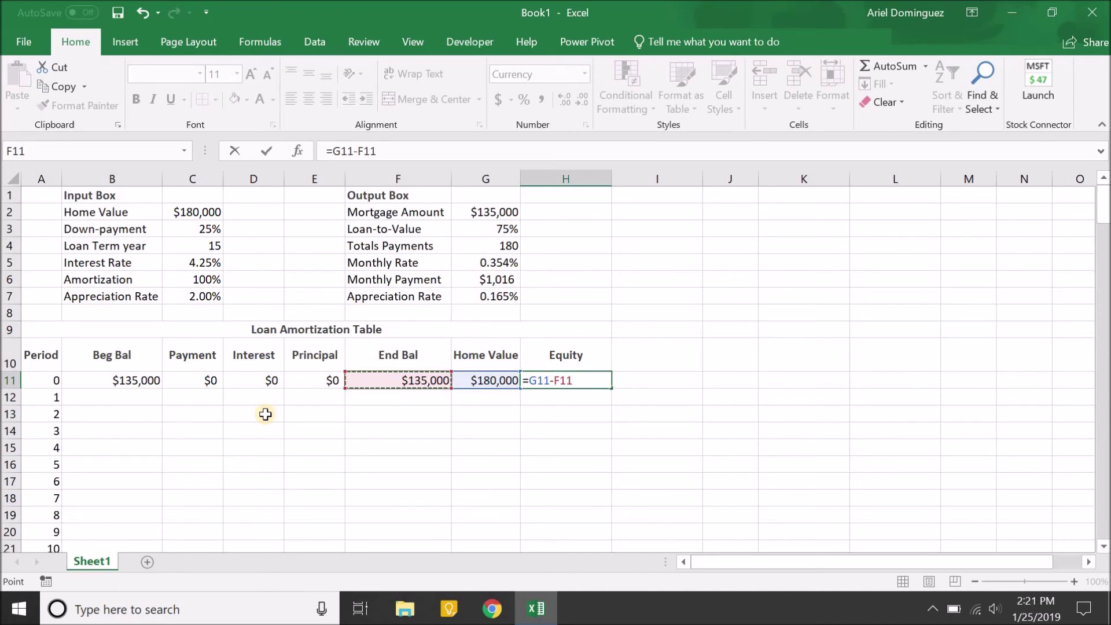
{"action": "key", "text": "Return"}
{"action": "key", "text": "Left"}
{"action": "key", "text": "Up"}
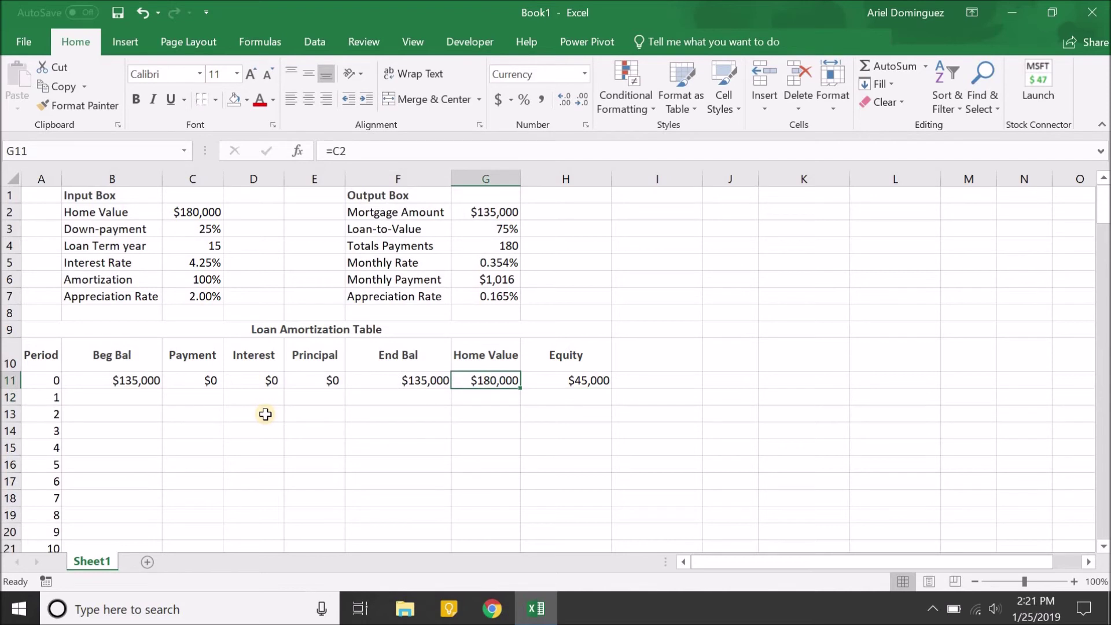
{"action": "key", "text": "Left"}
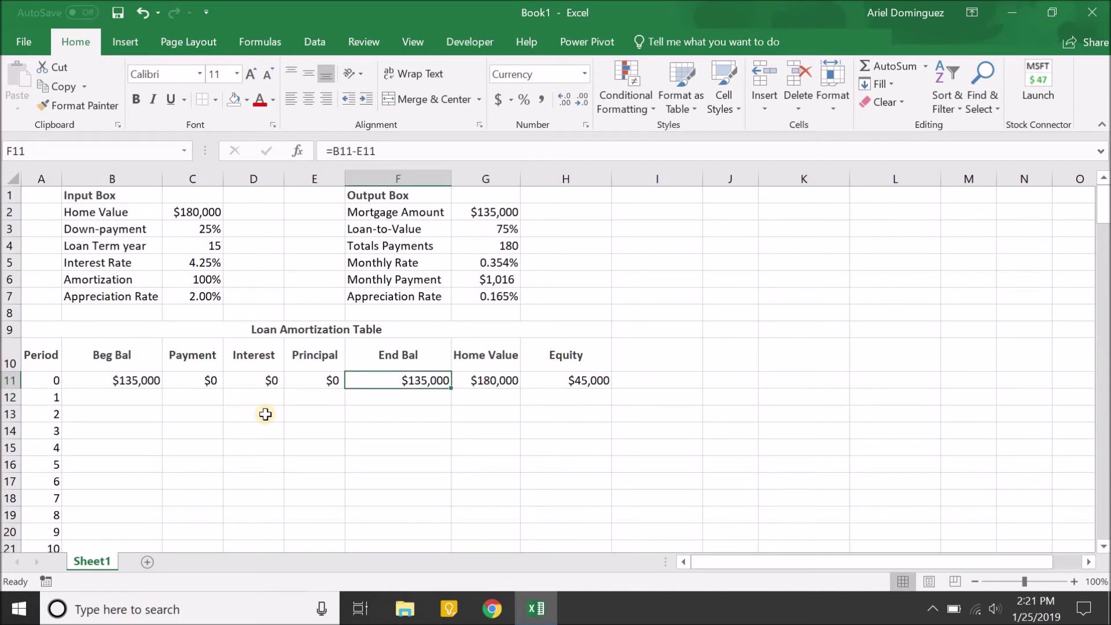
{"action": "key", "text": "Right"}
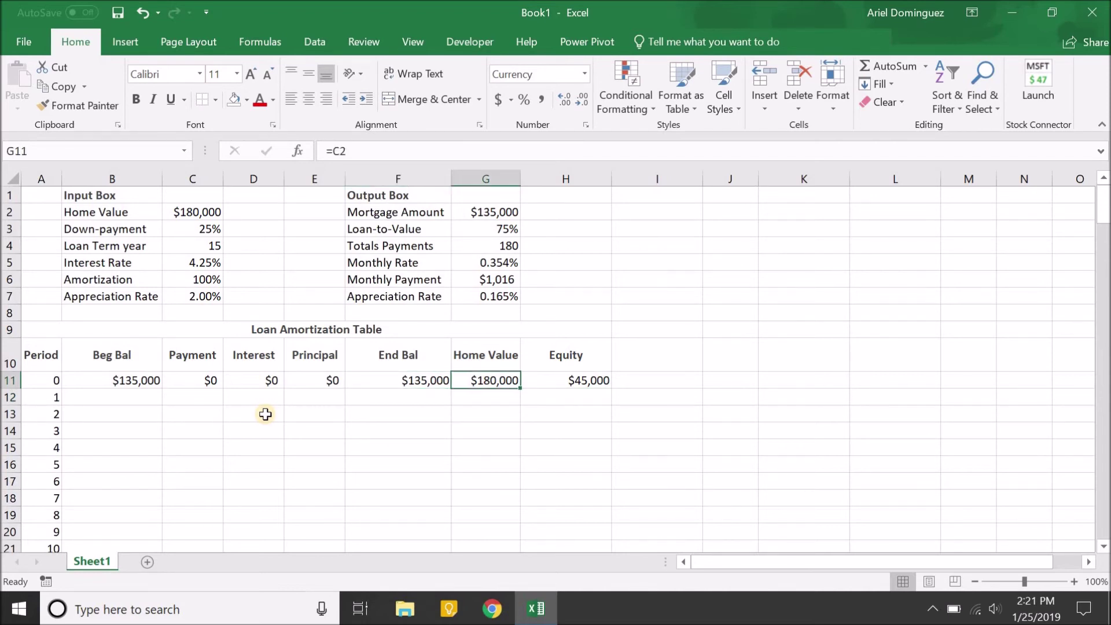
{"action": "key", "text": "Right"}
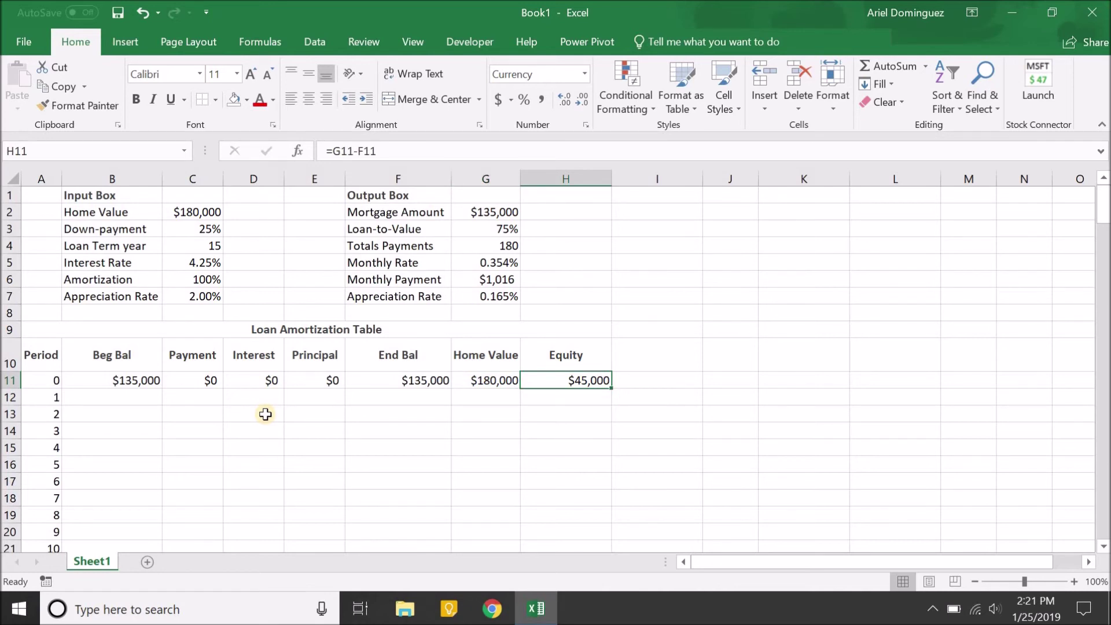
{"action": "key", "text": "Left"}
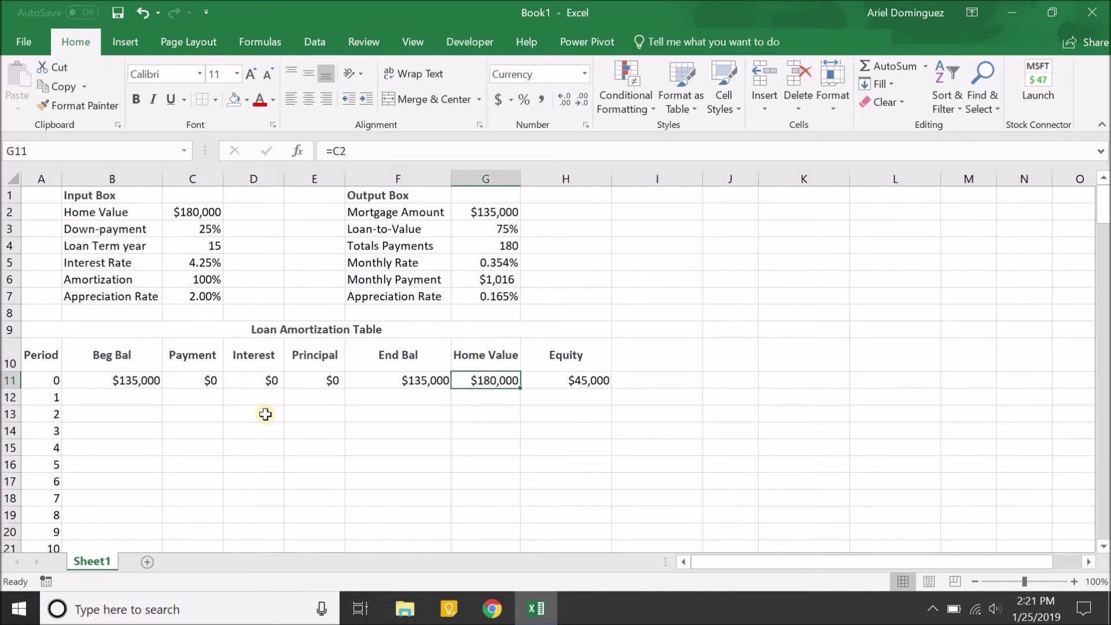
Set the period 1 beginning balance in B12 to the previous ending balance with the formula =F11.
{"action": "key", "text": "Left"}
{"action": "left_click", "coordinate": [265, 414]}
{"action": "key", "text": "Up"}
{"action": "key", "text": "Left"}
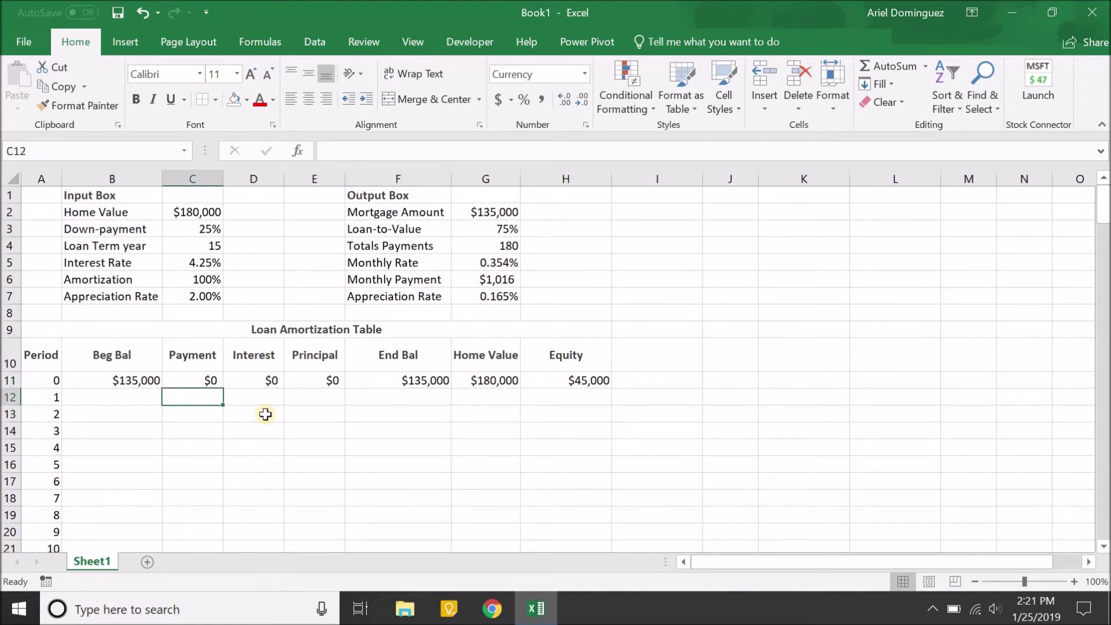
{"action": "key", "text": "Left"}
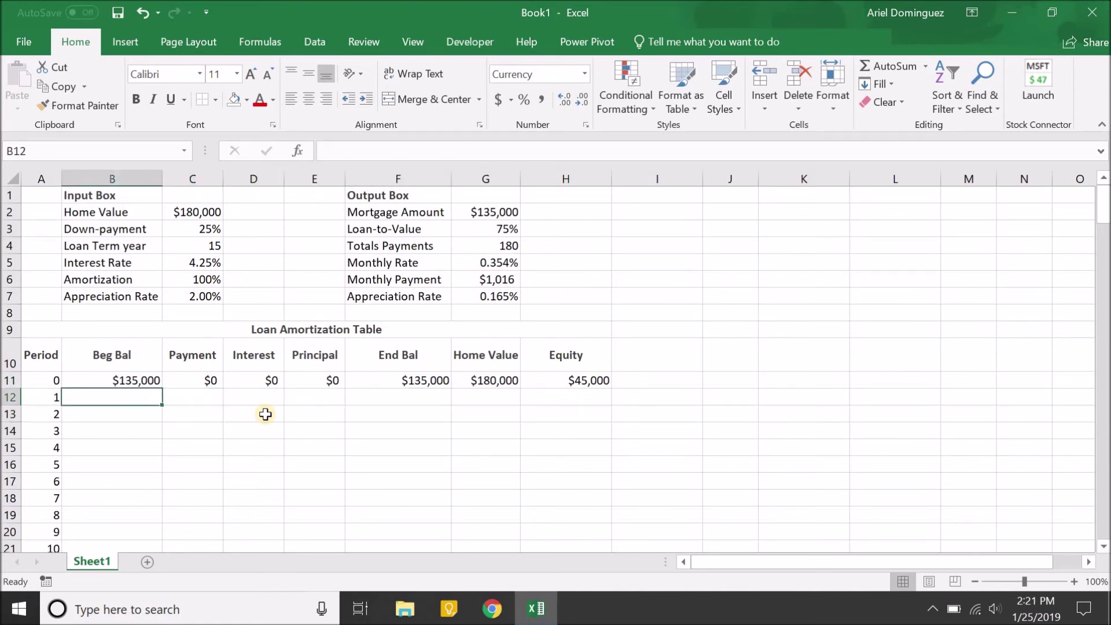
{"action": "type", "text": "="}
{"action": "key", "text": "Up"}
{"action": "key", "text": "Right"}
{"action": "key", "text": "Right"}
{"action": "key", "text": "Right"}
{"action": "key", "text": "Right"}
{"action": "key", "text": "Right"}
{"action": "key", "text": "Left"}
{"action": "key", "text": "Return"}
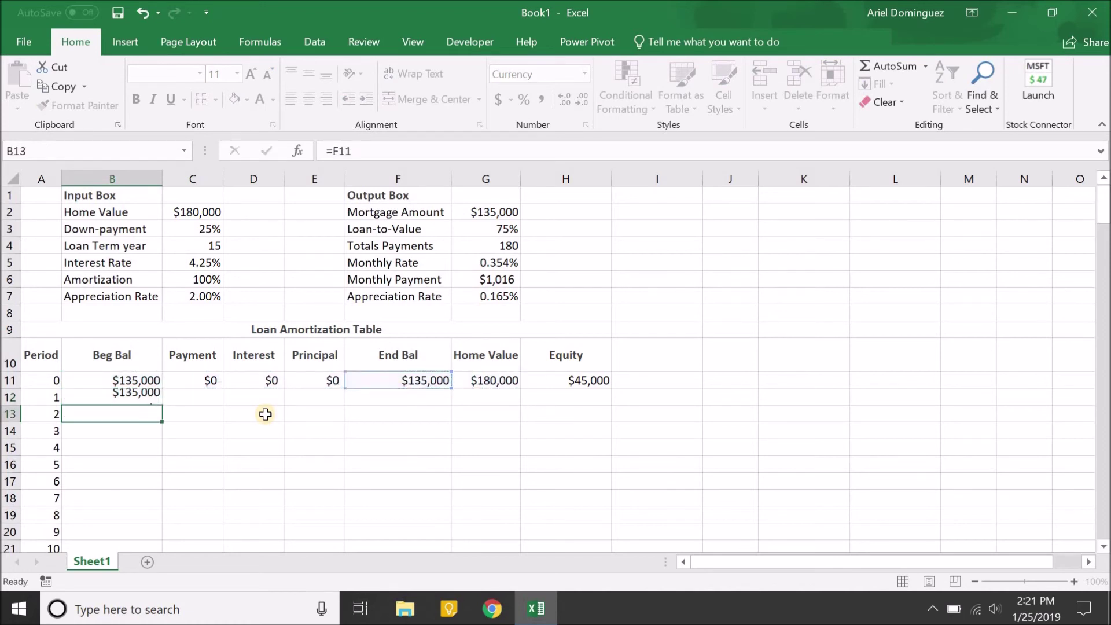
Link the period 1 payment in C12 to the output box's monthly payment with the absolute reference =$G$6.
{"action": "key", "text": "Up"}
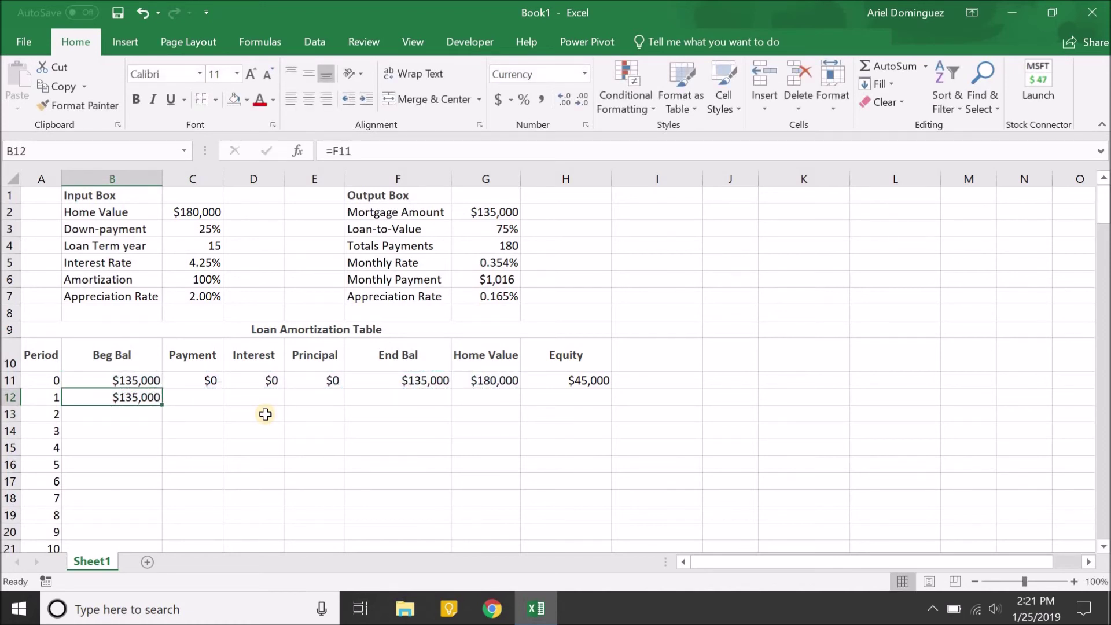
{"action": "key", "text": "Right"}
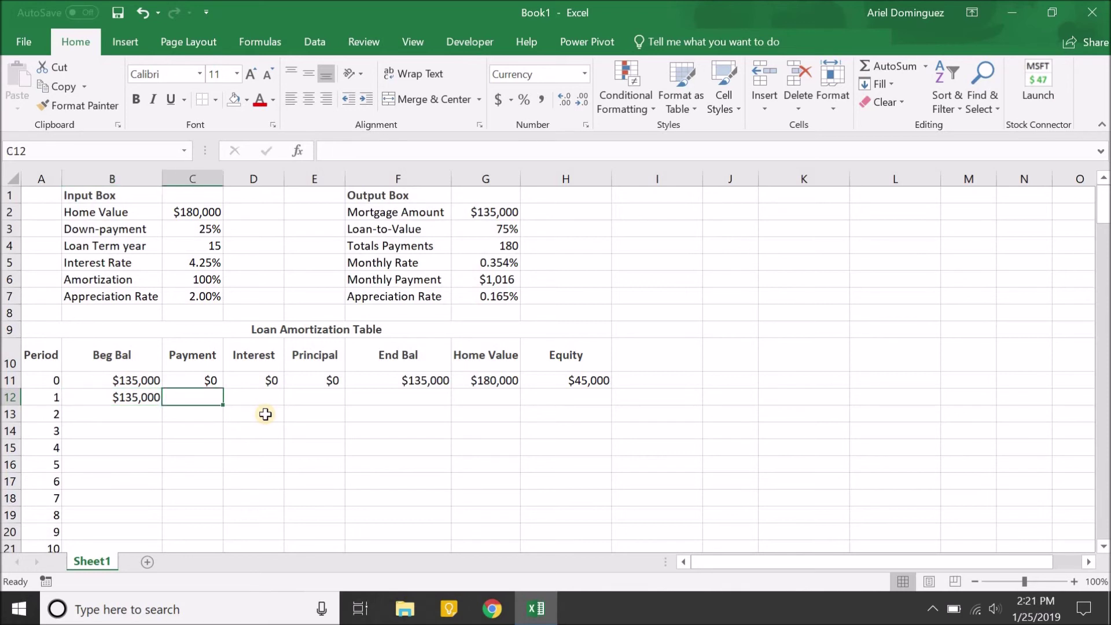
{"action": "type", "text": "="}
{"action": "key", "text": "Up"}
{"action": "key", "text": "Up"}
{"action": "key", "text": "Up"}
{"action": "key", "text": "Up"}
{"action": "key", "text": "Up"}
{"action": "key", "text": "Right"}
{"action": "key", "text": "Right"}
{"action": "key", "text": "Right"}
{"action": "key", "text": "Right"}
{"action": "key", "text": "Right"}
{"action": "key", "text": "Right"}
{"action": "key", "text": "Right"}
{"action": "key", "text": "Right"}
{"action": "key", "text": "Up"}
{"action": "key", "text": "Left"}
{"action": "key", "text": "Left"}
{"action": "key", "text": "Left"}
{"action": "key", "text": "Left"}
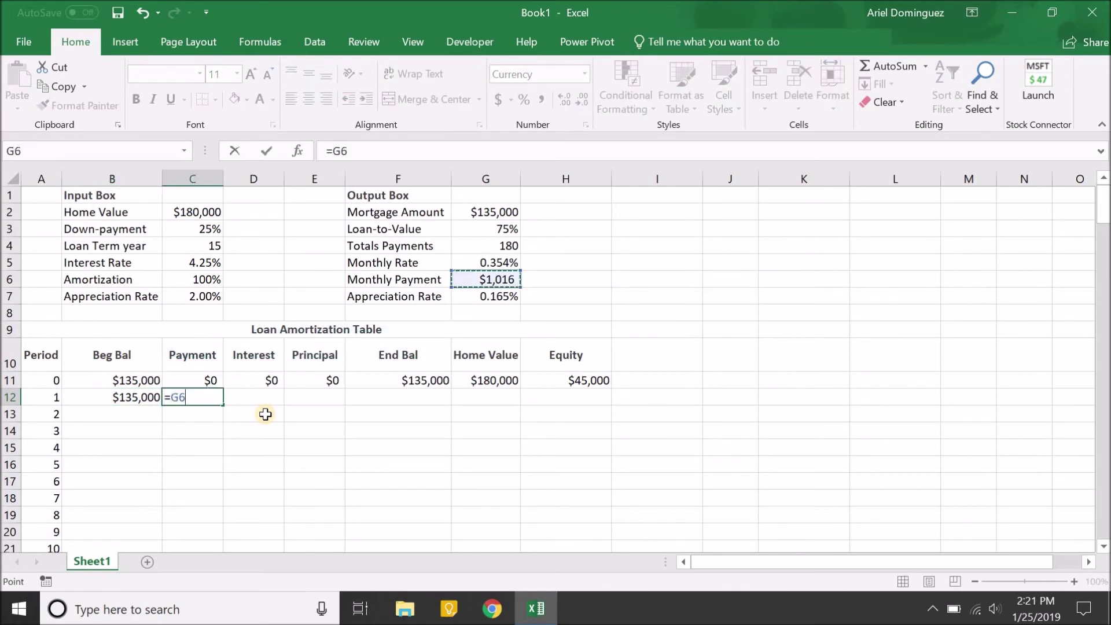
{"action": "key", "text": "F4"}
{"action": "key", "text": "Return"}
Calculate the period 1 interest in D12 as B12 multiplied by the monthly rate, using the absolute reference $G$5.
{"action": "key", "text": "Up"}
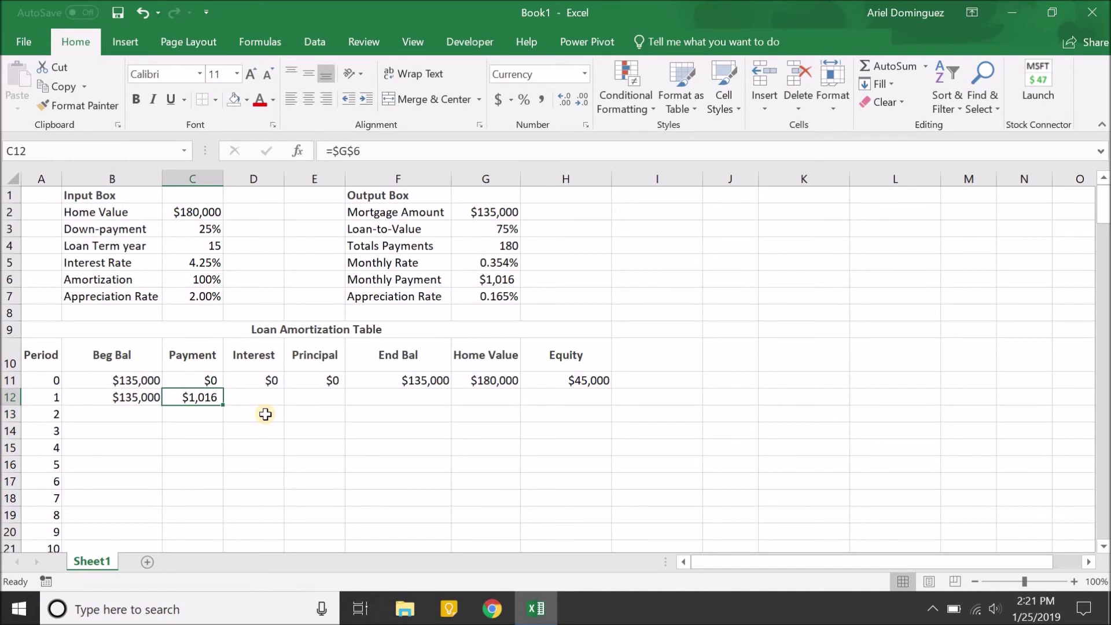
{"action": "key", "text": "Right"}
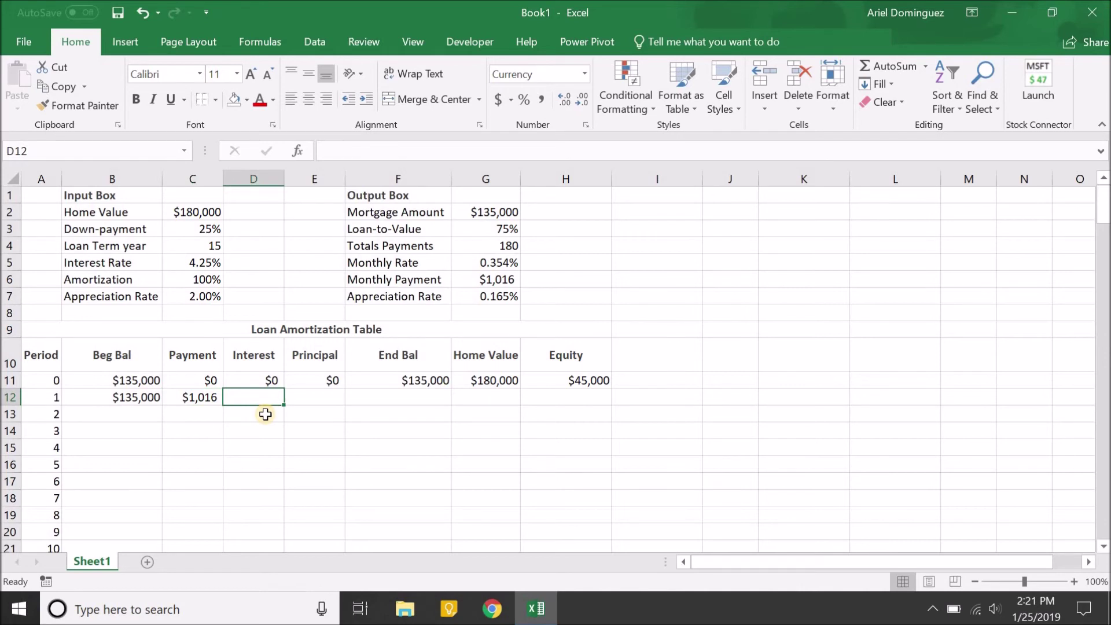
{"action": "key", "text": "Left"}
{"action": "key", "text": "Left"}
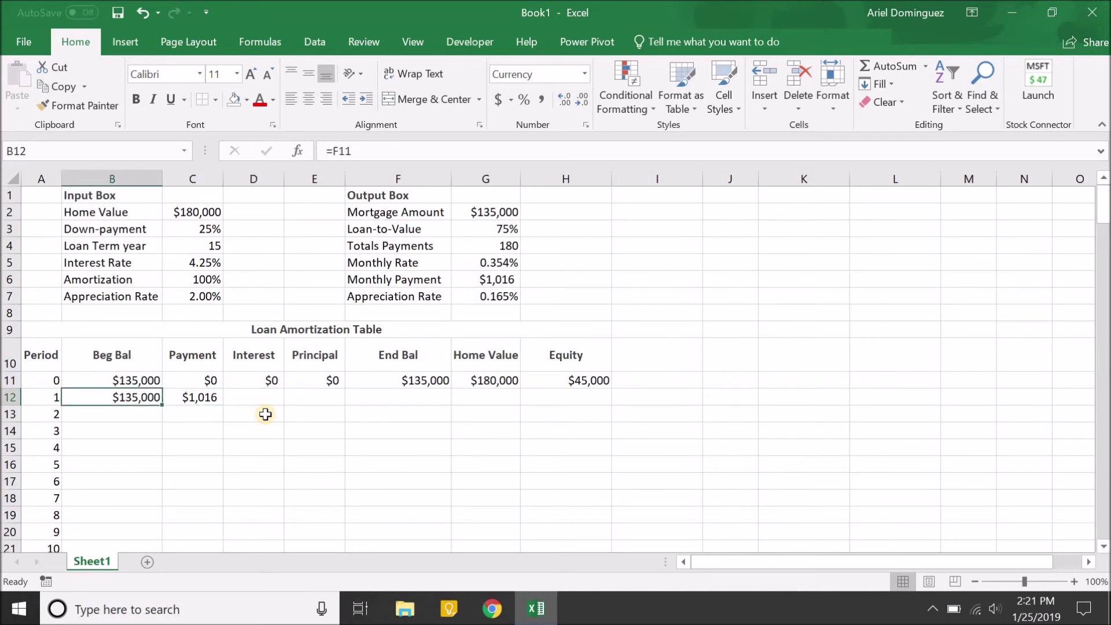
{"action": "key", "text": "Right"}
{"action": "key", "text": "Right"}
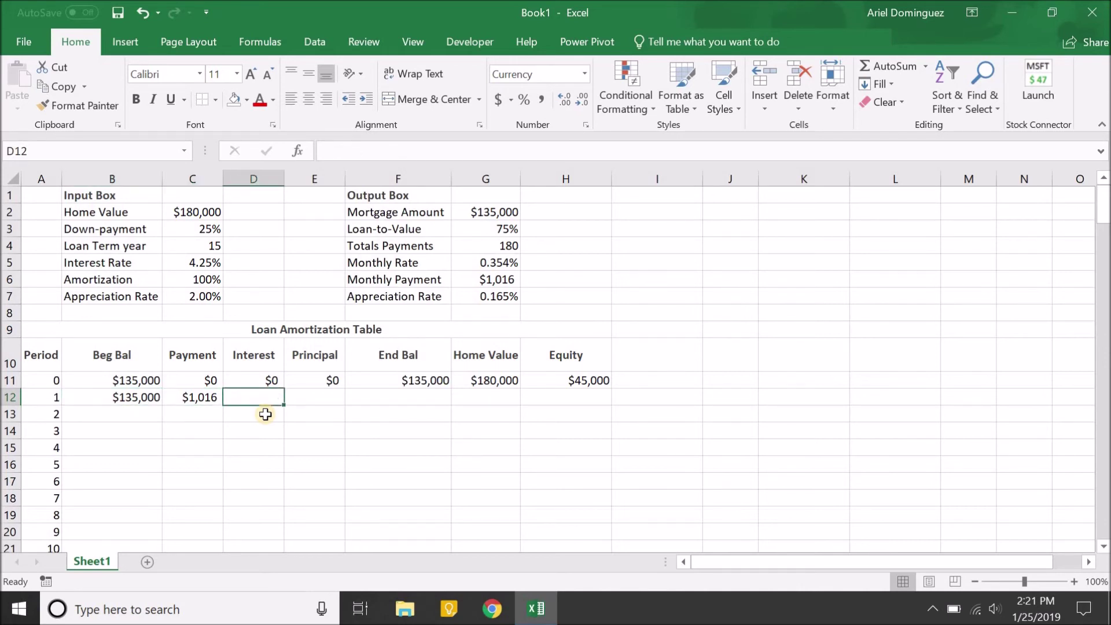
{"action": "type", "text": "="}
{"action": "key", "text": "Left"}
{"action": "key", "text": "Left"}
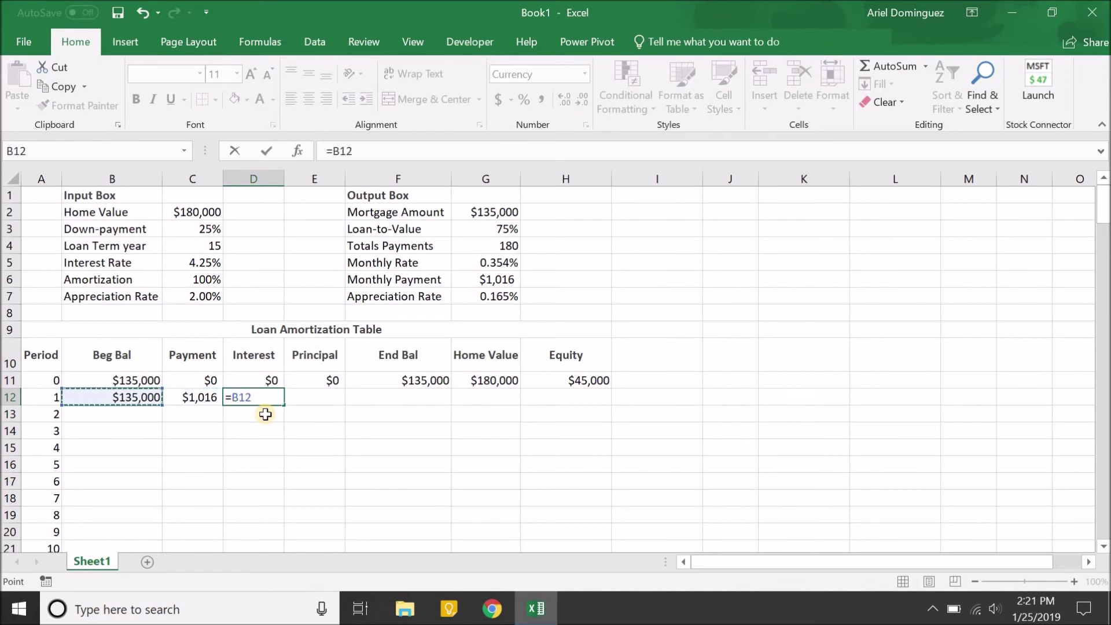
{"action": "type", "text": "*"}
{"action": "key", "text": "Up"}
{"action": "key", "text": "Up"}
{"action": "key", "text": "Up"}
{"action": "key", "text": "Up"}
{"action": "key", "text": "Up"}
{"action": "key", "text": "Right"}
{"action": "key", "text": "Right"}
{"action": "key", "text": "Up"}
{"action": "key", "text": "Up"}
{"action": "key", "text": "Right"}
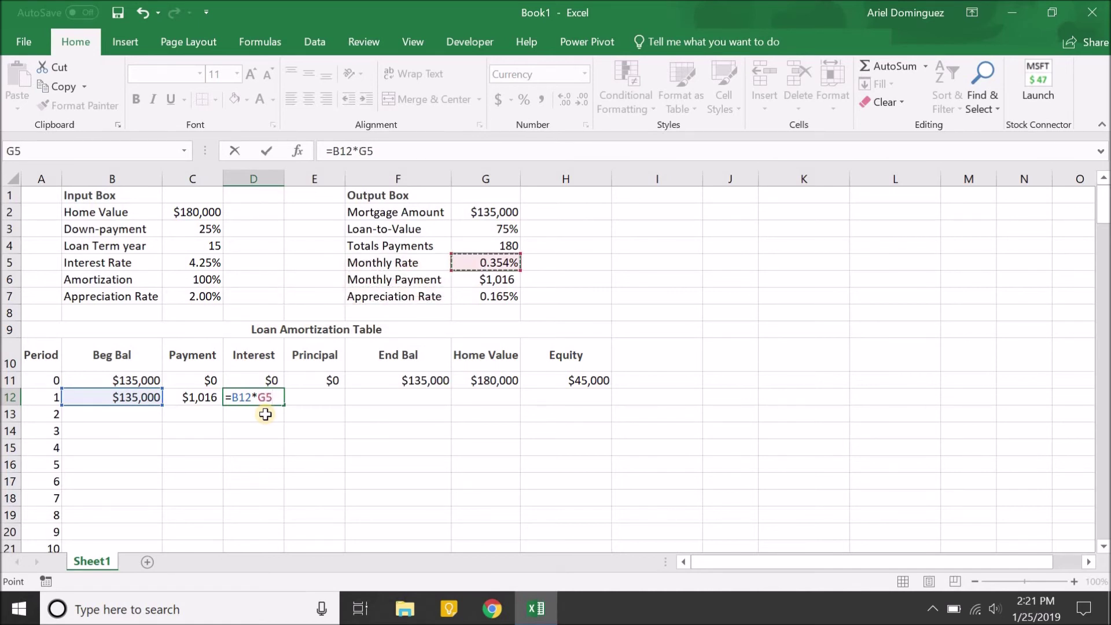
{"action": "key", "text": "F4"}
{"action": "key", "text": "Return"}
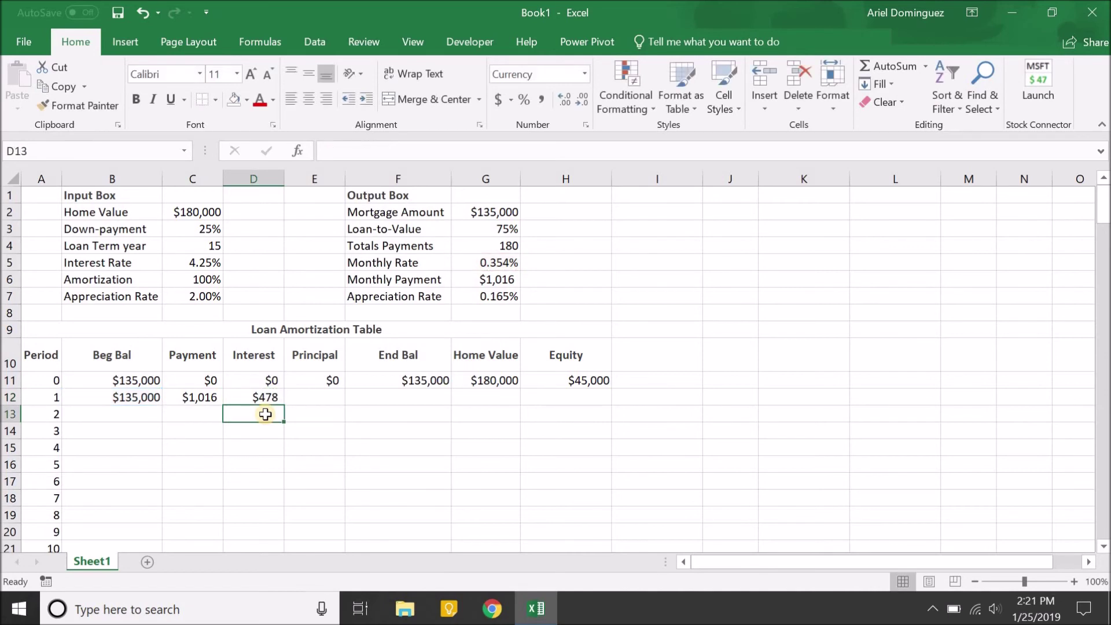
Calculate the period 1 principal in E12 with the formula =C12-D12.
{"action": "key", "text": "Up"}
{"action": "key", "text": "Right"}
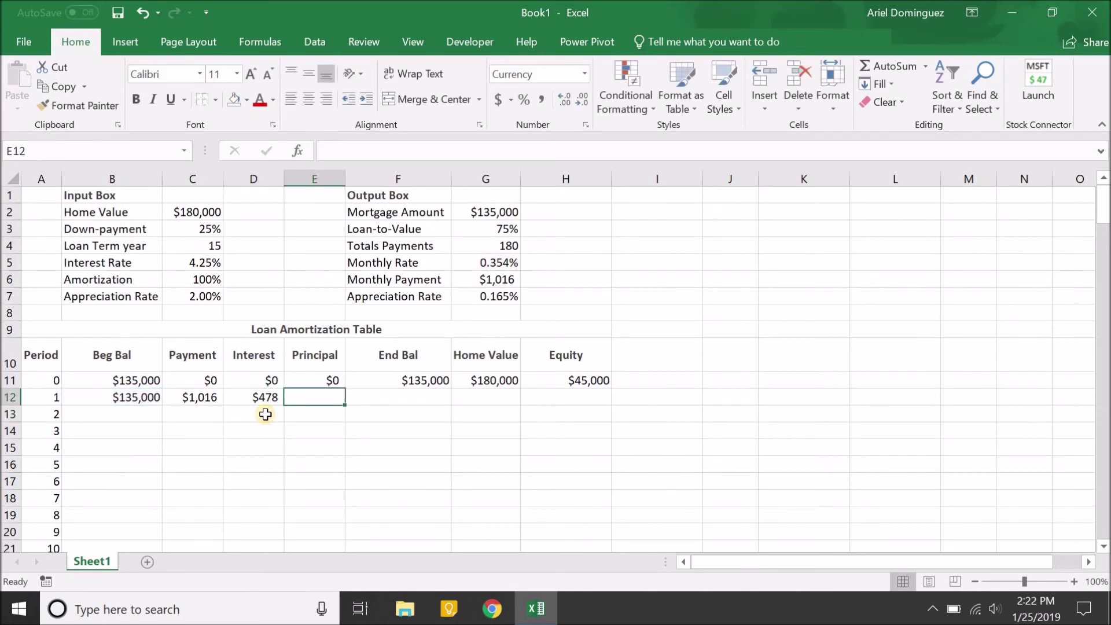
{"action": "type", "text": "="}
{"action": "key", "text": "Left"}
{"action": "key", "text": "Left"}
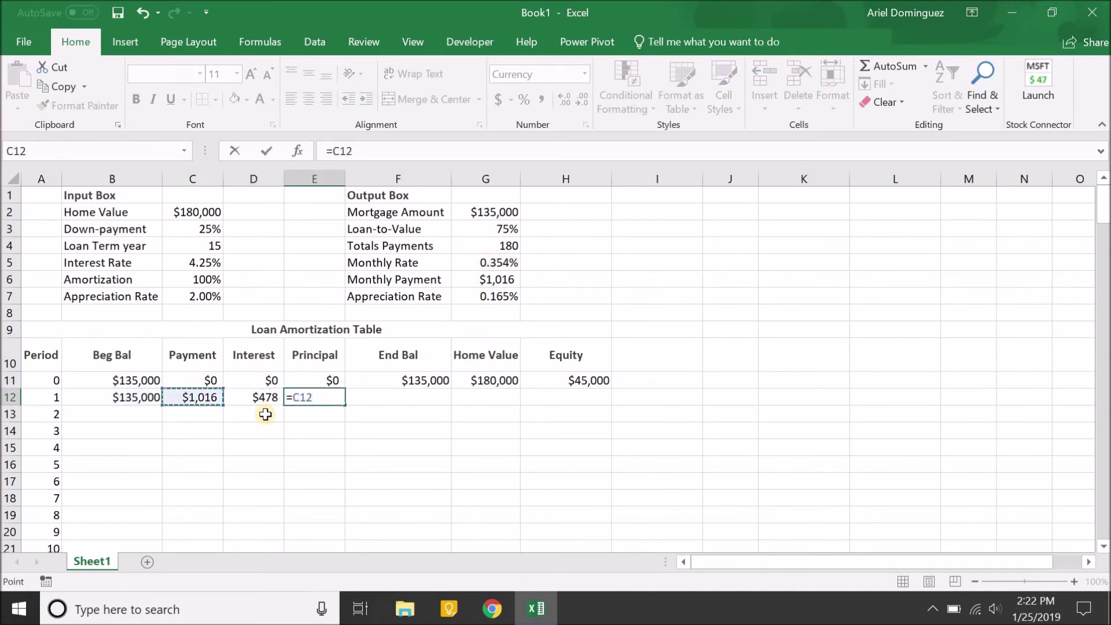
{"action": "type", "text": "-"}
{"action": "key", "text": "Left"}
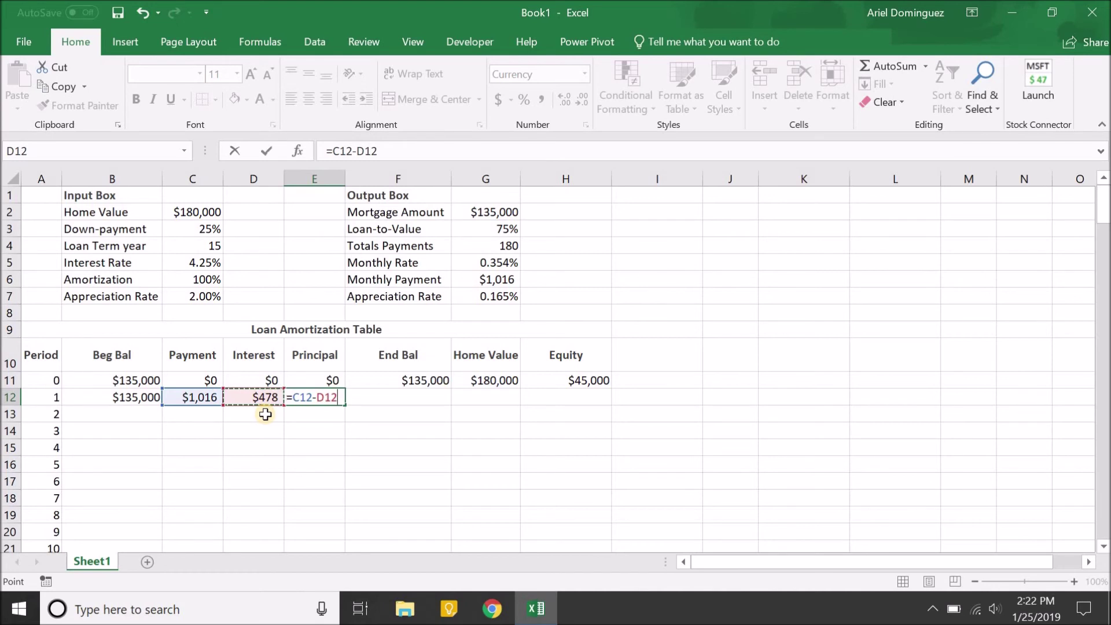
{"action": "key", "text": "Return"}
Calculate the period 1 ending balance in F12 with the formula =B12-E12.
{"action": "key", "text": "Up"}
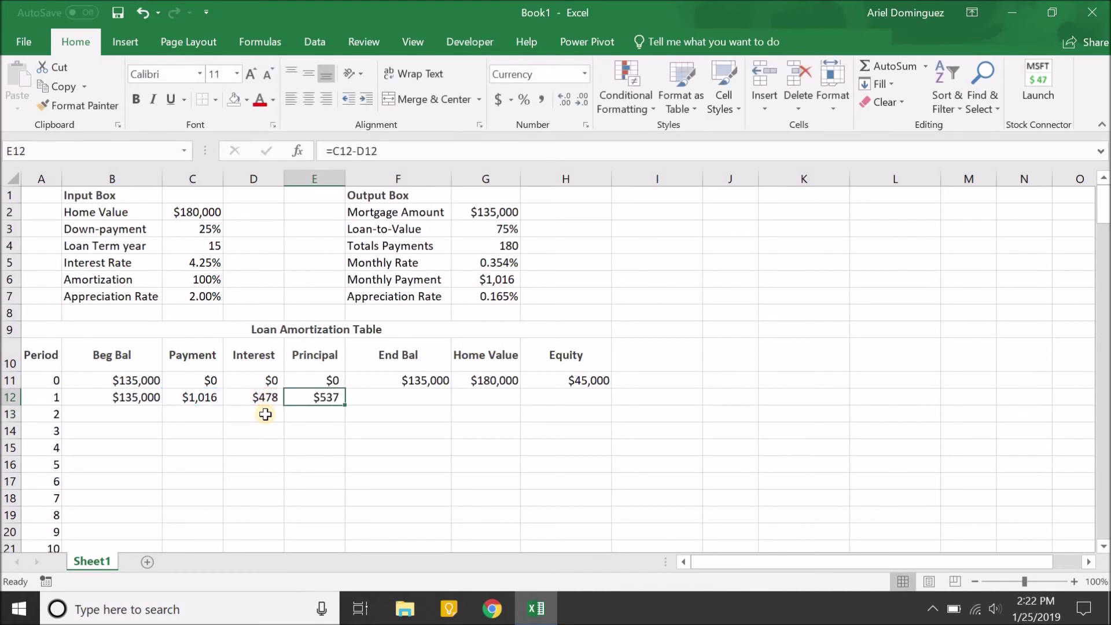
{"action": "key", "text": "Left"}
{"action": "key", "text": "Left"}
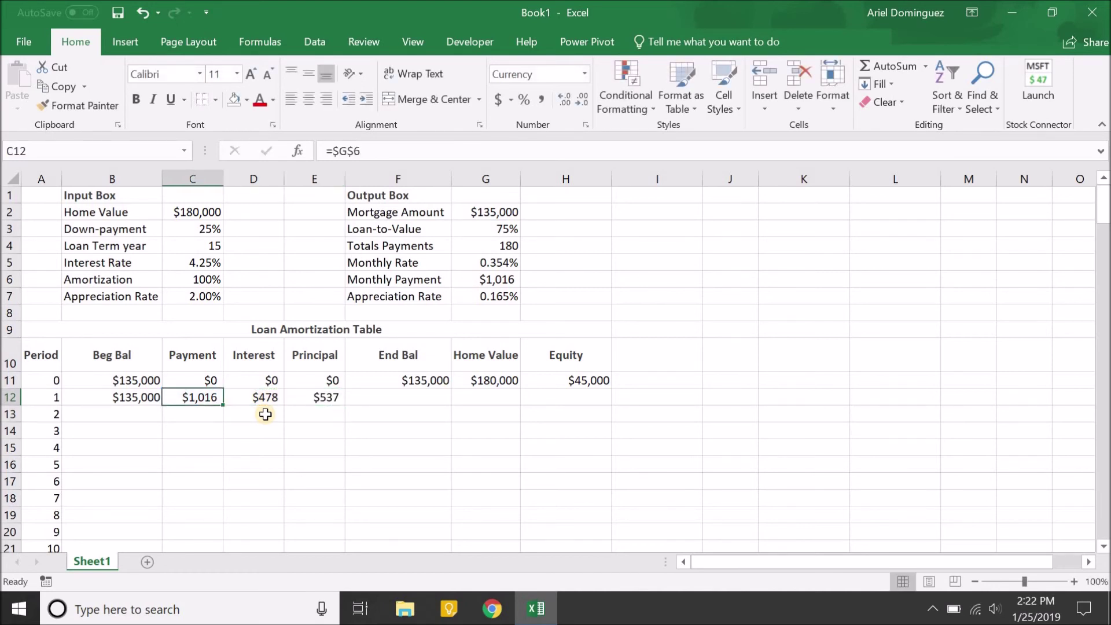
{"action": "key", "text": "Left"}
{"action": "key", "text": "Right"}
{"action": "key", "text": "Right"}
{"action": "key", "text": "Right"}
{"action": "key", "text": "Right"}
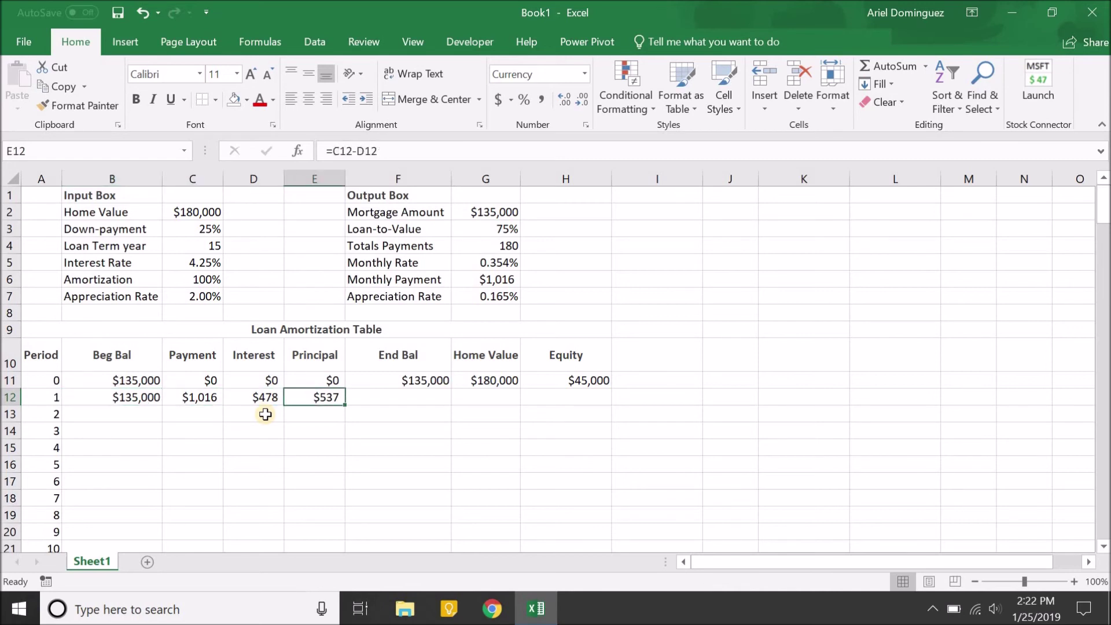
{"action": "type", "text": "="}
{"action": "key", "text": "Left"}
{"action": "key", "text": "Left"}
{"action": "key", "text": "Left"}
{"action": "key", "text": "Left"}
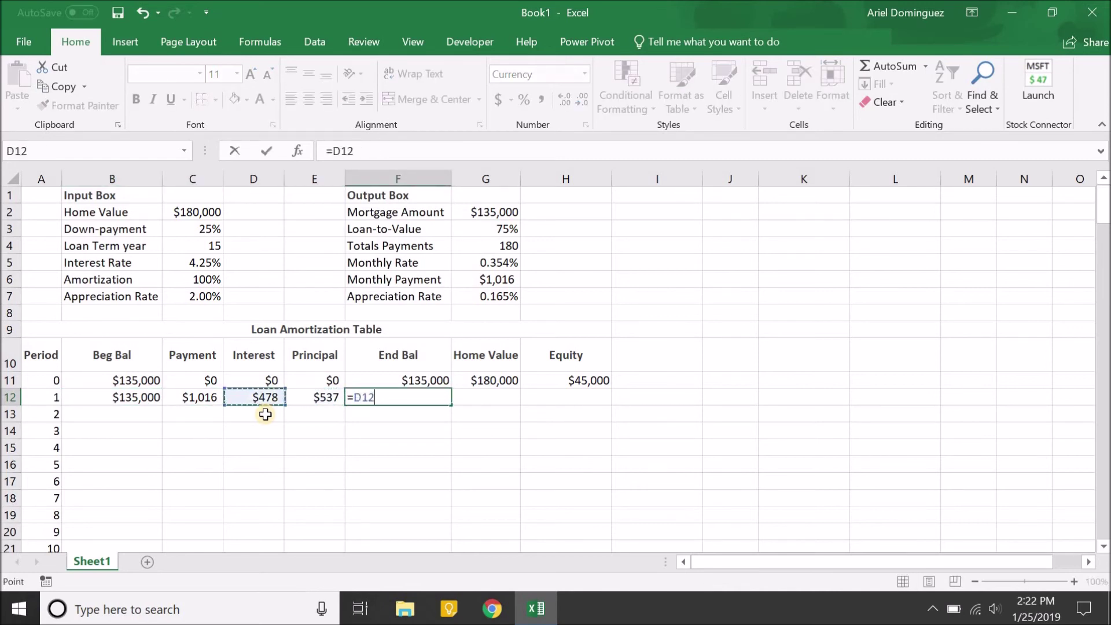
{"action": "type", "text": "-"}
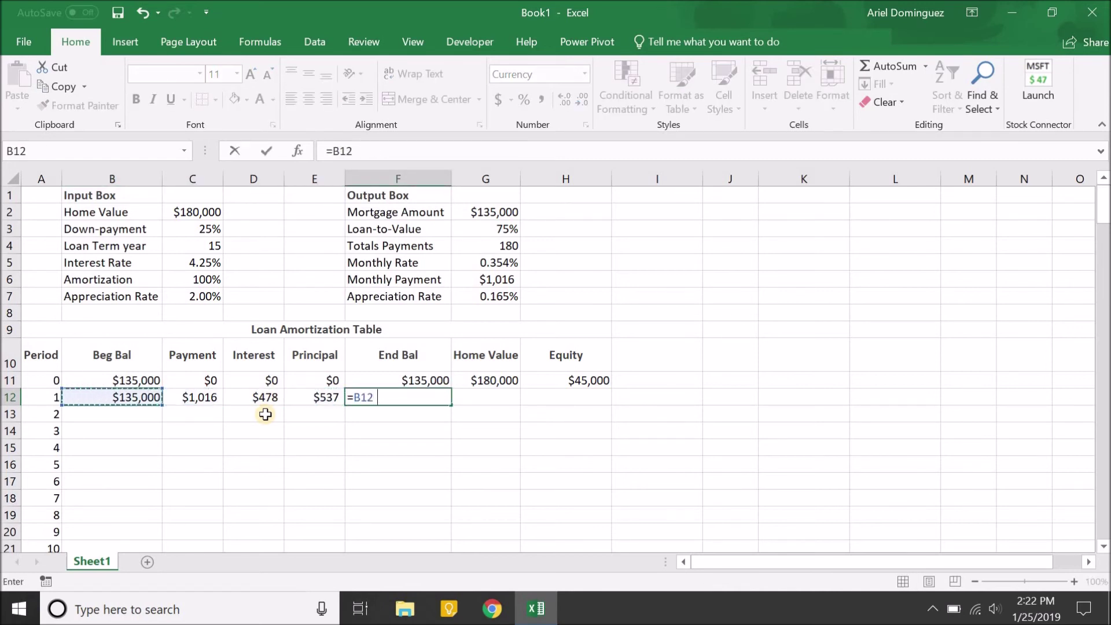
{"action": "key", "text": "Left"}
{"action": "key", "text": "ctrl+Return"}
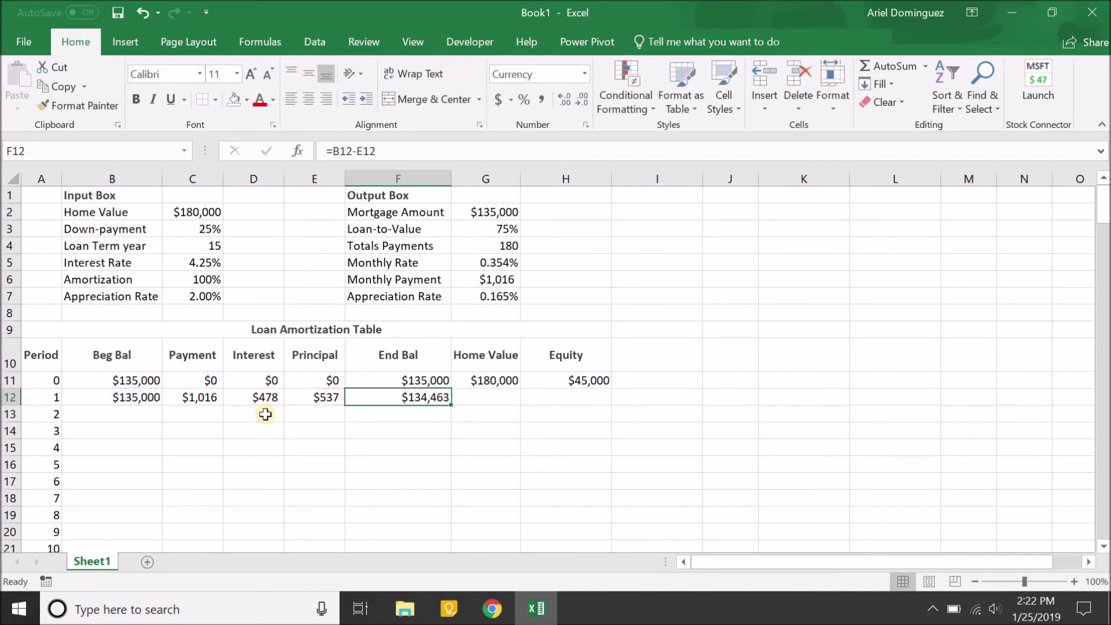
Calculate the period 1 home value in G12 by growing G11 by the monthly appreciation rate, with the formula =G11*(1+$G$7).
{"action": "key", "text": "Left"}
{"action": "key", "text": "Left"}
{"action": "key", "text": "Right"}
{"action": "key", "text": "Right"}
{"action": "key", "text": "Right"}
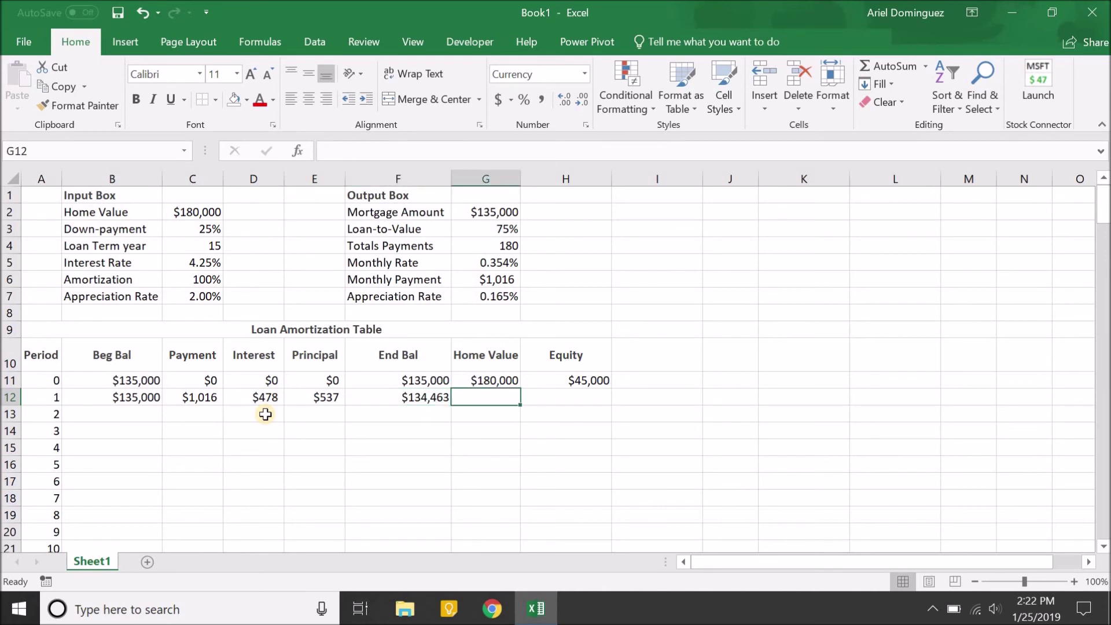
{"action": "type", "text": "="}
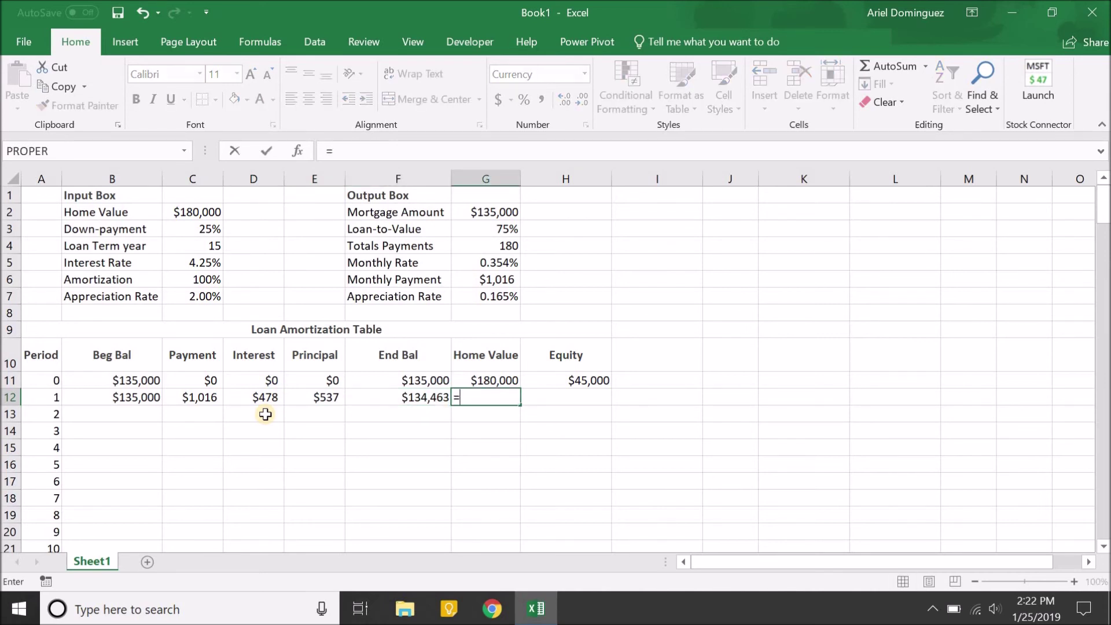
{"action": "key", "text": "Up"}
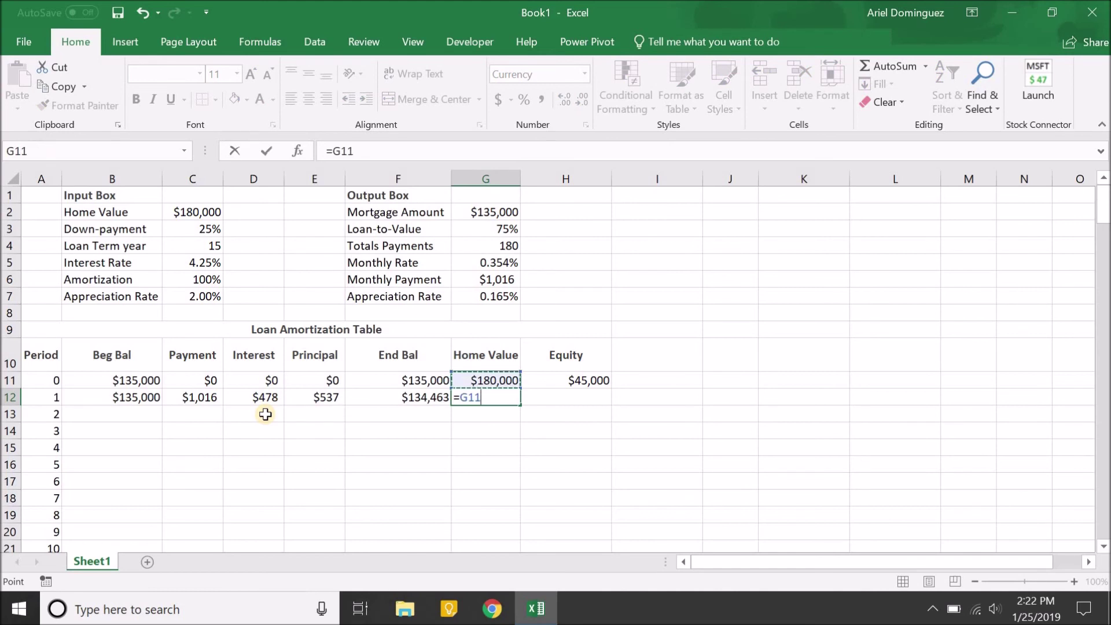
{"action": "type", "text": "*(1+"}
{"action": "key", "text": "Up"}
{"action": "key", "text": "Up"}
{"action": "key", "text": "Up"}
{"action": "key", "text": "Up"}
{"action": "key", "text": "Up"}
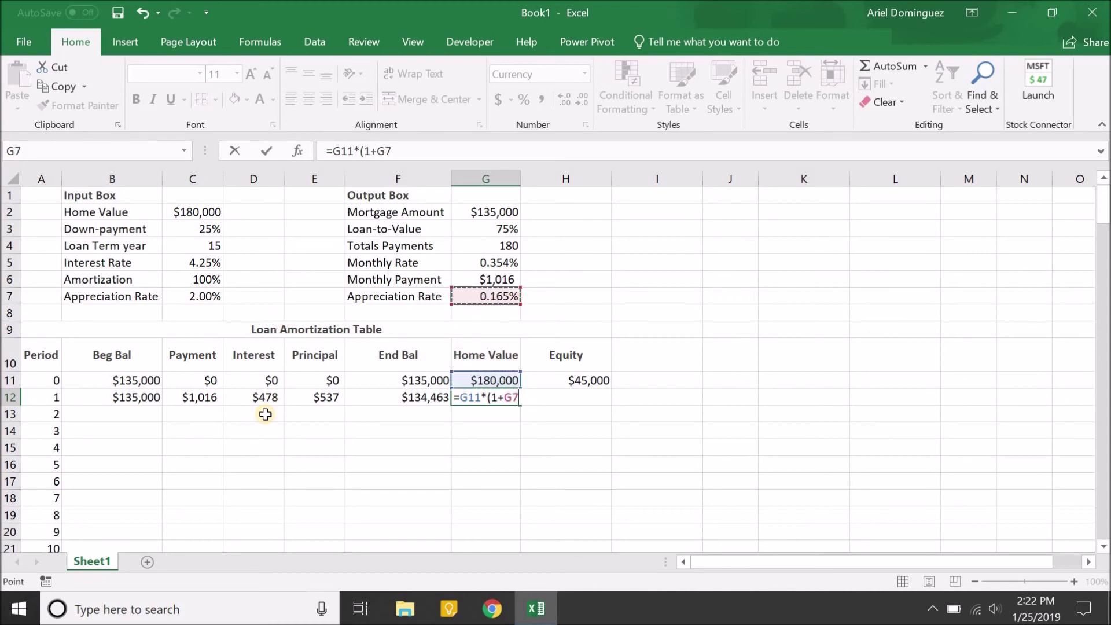
{"action": "key", "text": "F4"}
{"action": "type", "text": ")"}
{"action": "key", "text": "Return"}
Review the period 1 formulas from payment through home value, comparing them with the period 0 row.
{"action": "key", "text": "Up"}
{"action": "key", "text": "Up"}
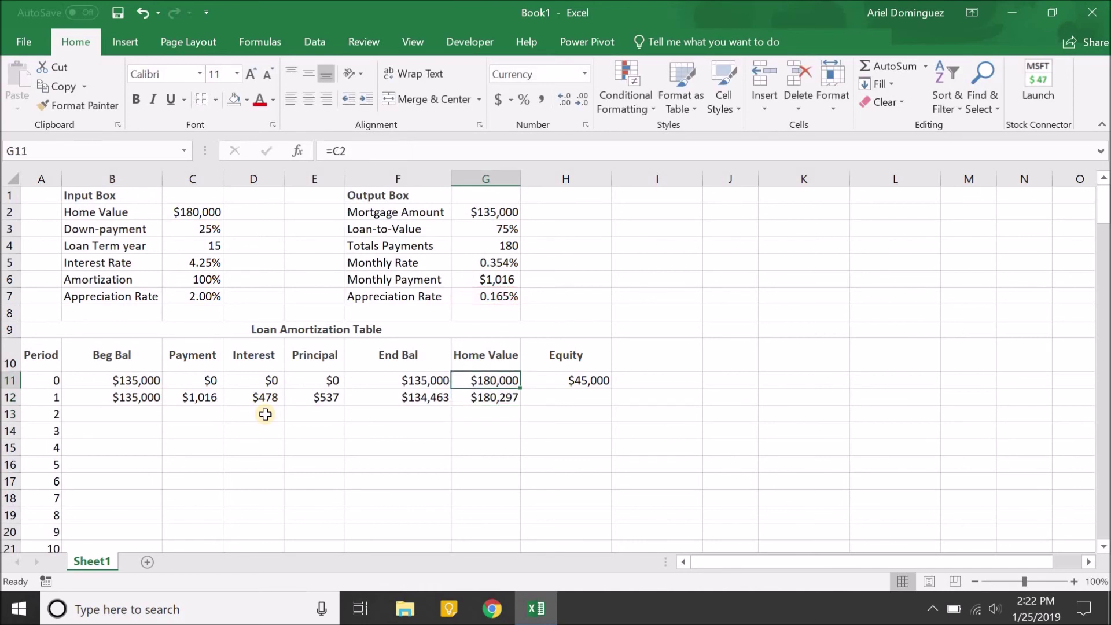
{"action": "key", "text": "Left"}
{"action": "key", "text": "Left"}
{"action": "key", "text": "Left"}
{"action": "key", "text": "Down"}
{"action": "key", "text": "Left"}
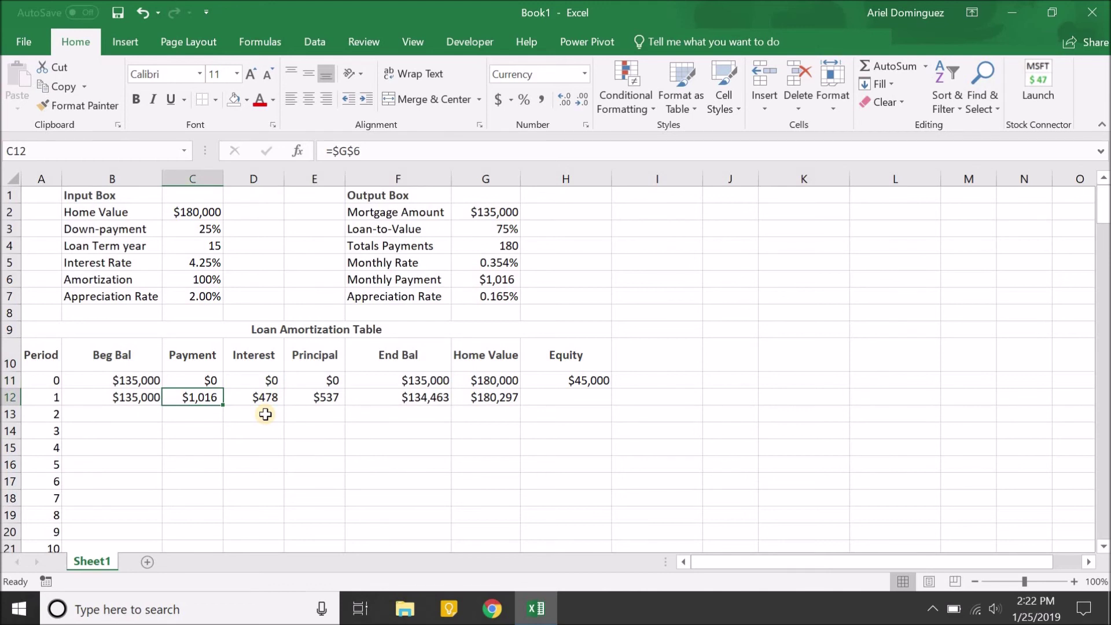
{"action": "key", "text": "Right"}
{"action": "key", "text": "Right"}
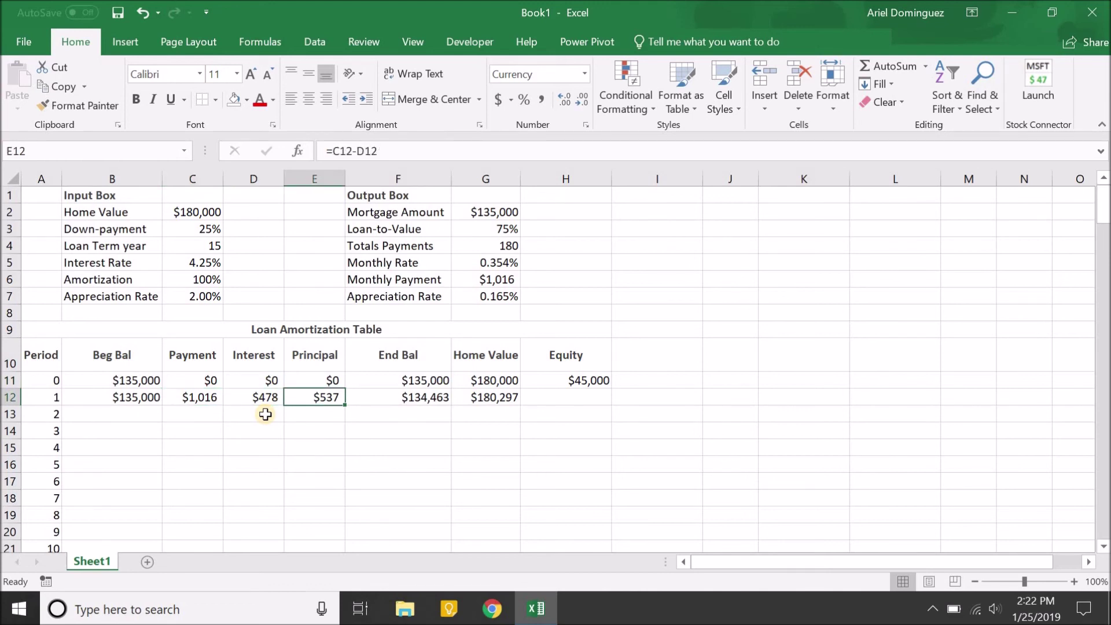
{"action": "key", "text": "Right"}
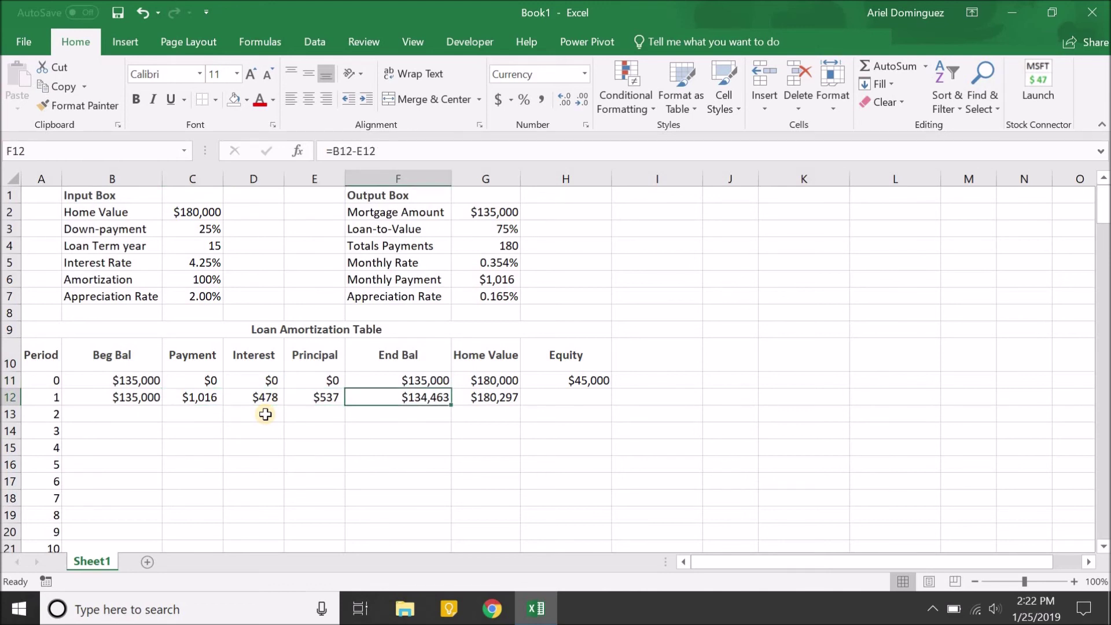
{"action": "key", "text": "Right"}
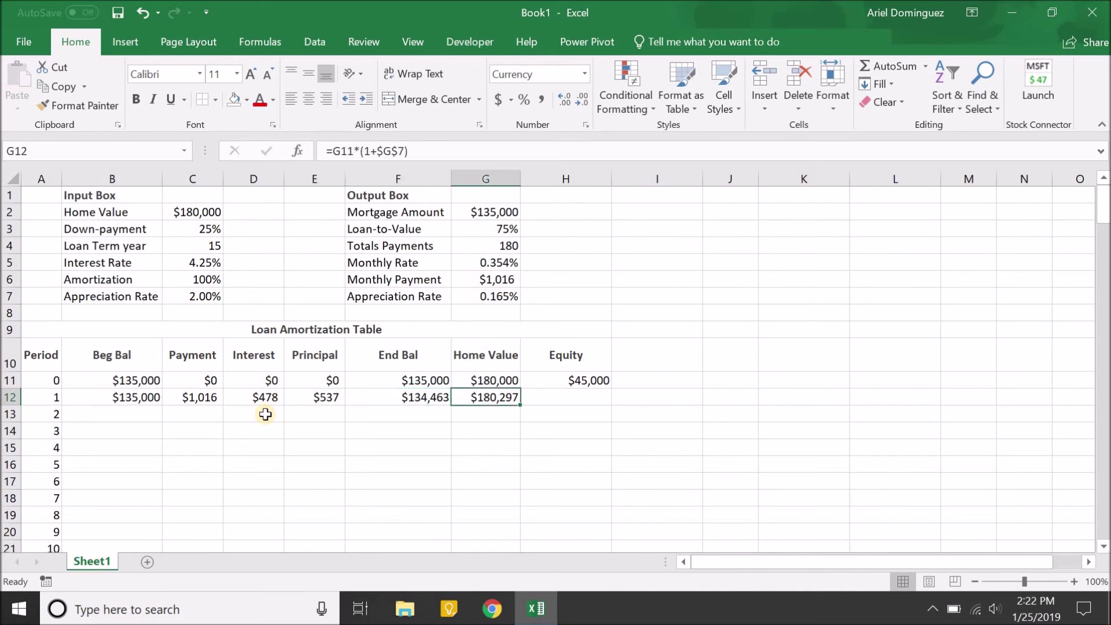
{"action": "key", "text": "Up"}
{"action": "key", "text": "Down"}
Calculate the period 1 equity in H12 as home value minus ending balance, with the formula =G12-F12.
{"action": "key", "text": "Right"}
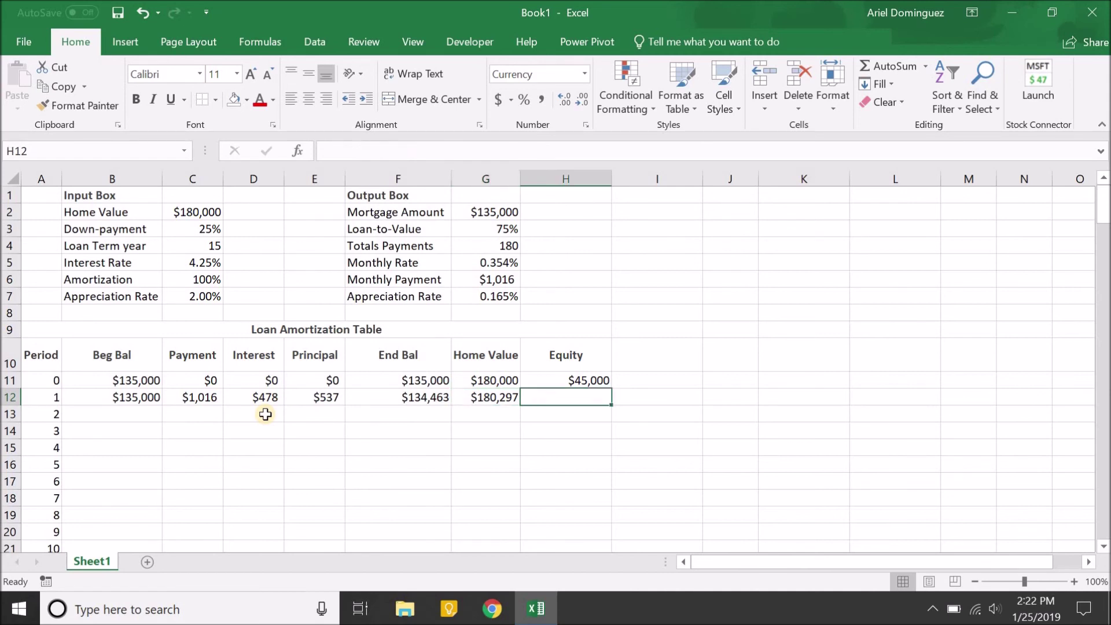
{"action": "type", "text": "="}
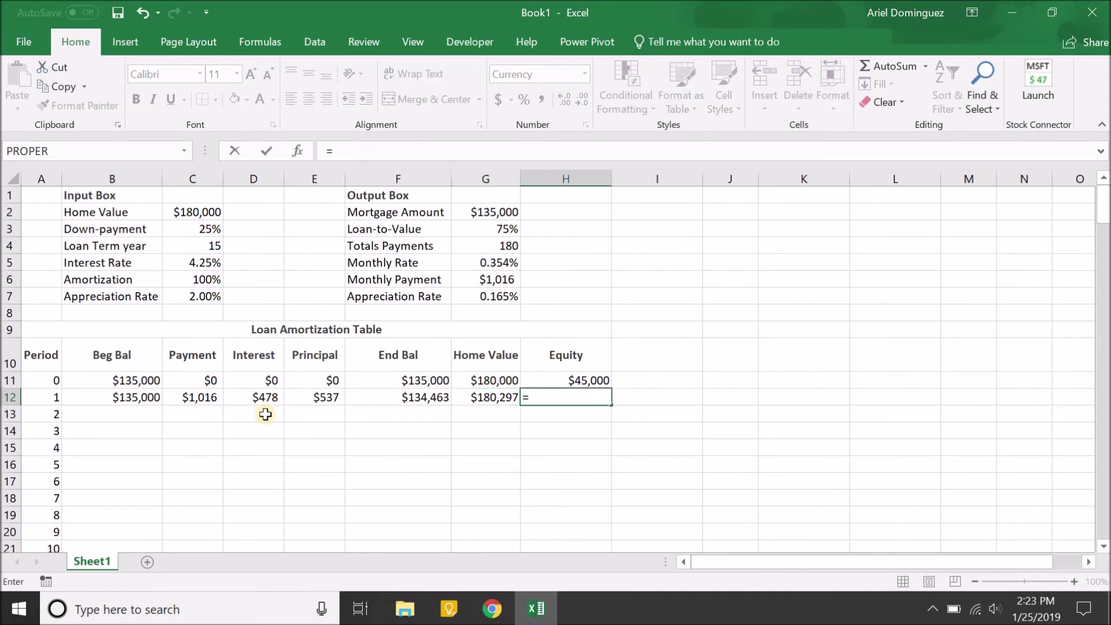
{"action": "key", "text": "Left"}
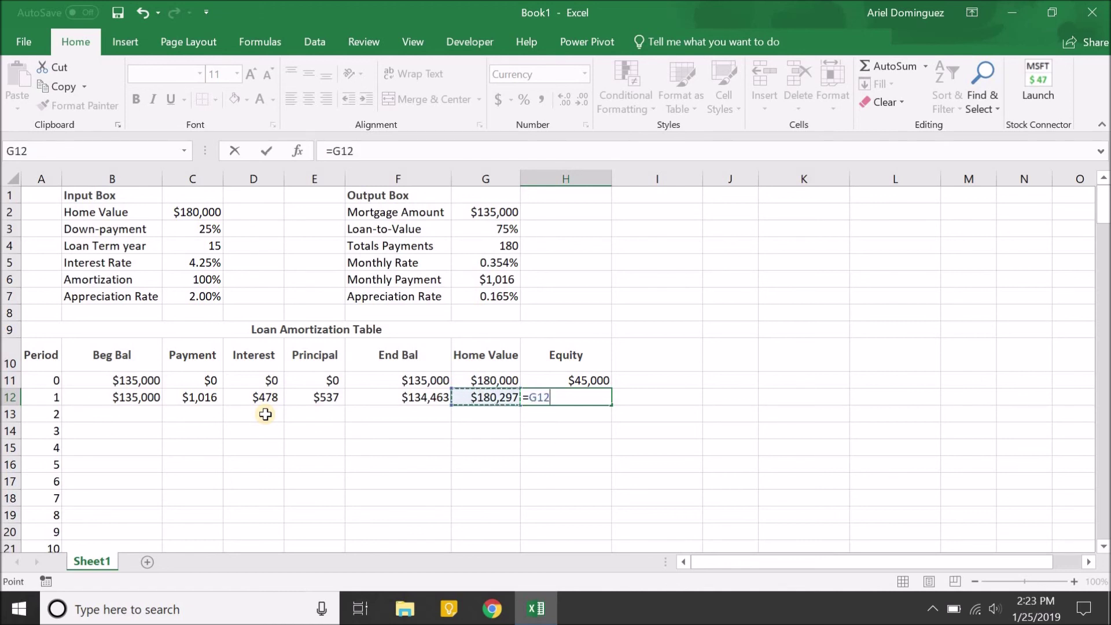
{"action": "type", "text": "-"}
{"action": "key", "text": "Left"}
{"action": "key", "text": "Left"}
{"action": "key", "text": "Return"}
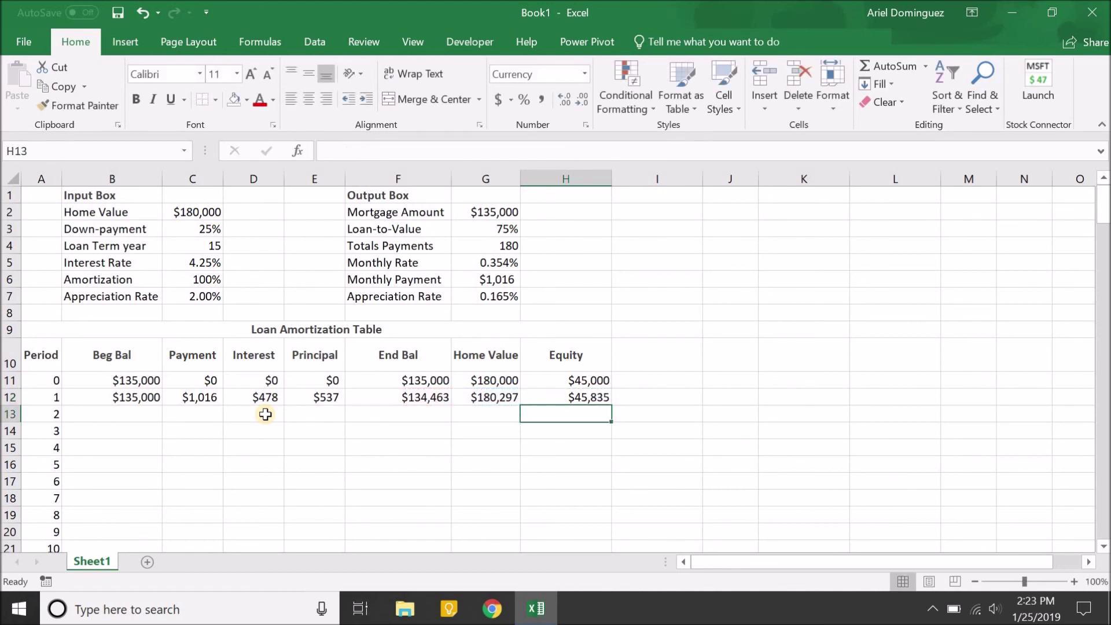
Check the period 1 equity and home value formulas against the output box's appreciation rate formula in G7.
{"action": "key", "text": "Up"}
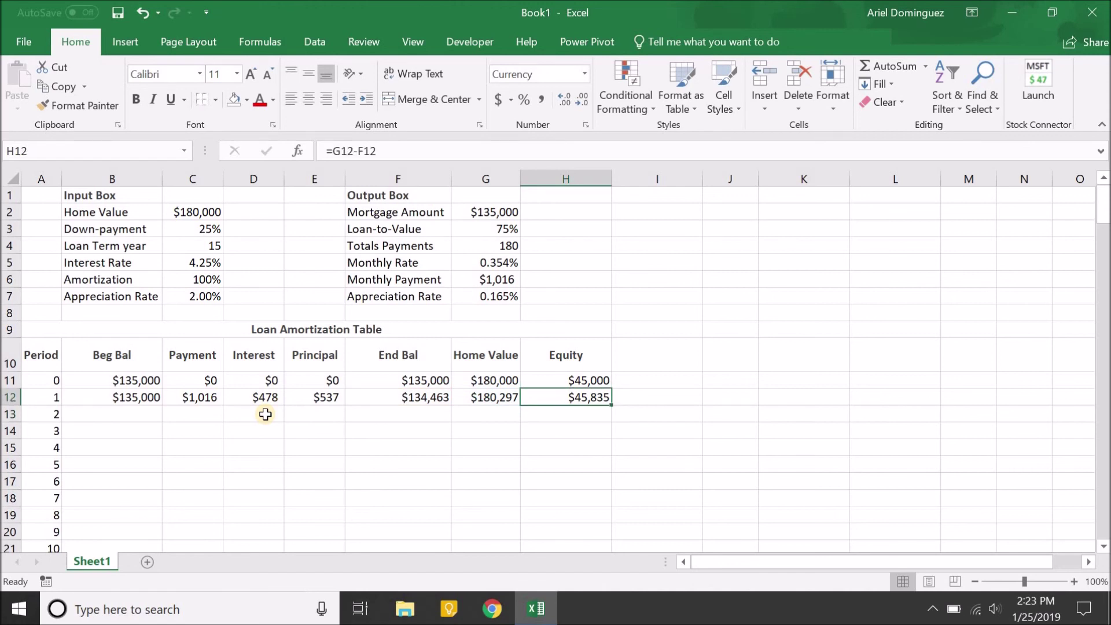
{"action": "key", "text": "Left"}
{"action": "key", "text": "Left"}
{"action": "key", "text": "Left"}
{"action": "key", "text": "Left"}
{"action": "key", "text": "Right"}
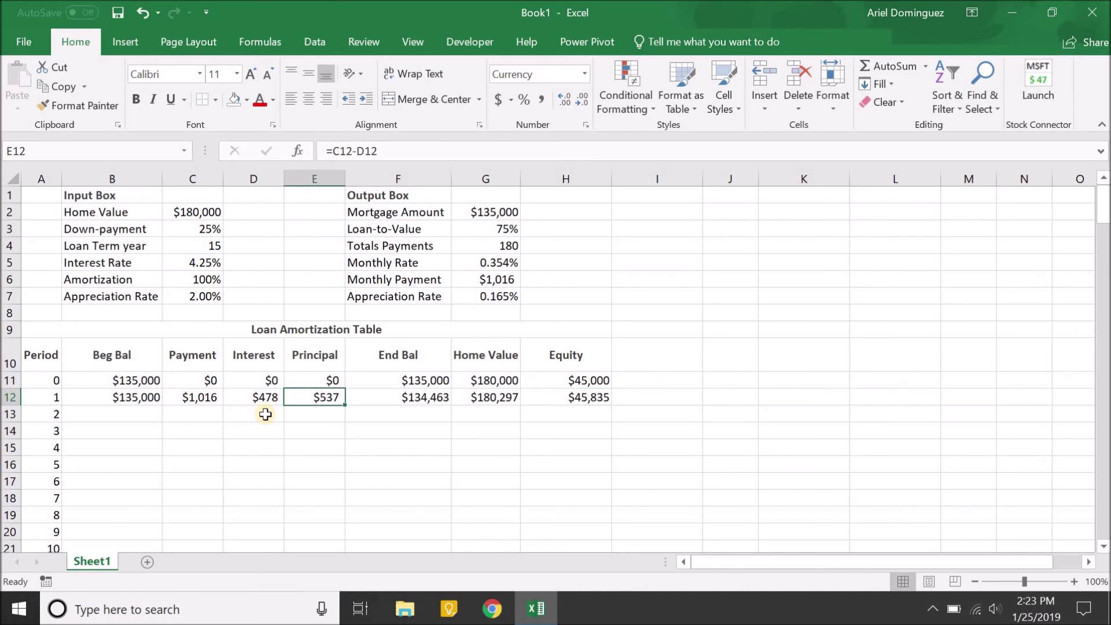
{"action": "key", "text": "Right"}
{"action": "key", "text": "Right"}
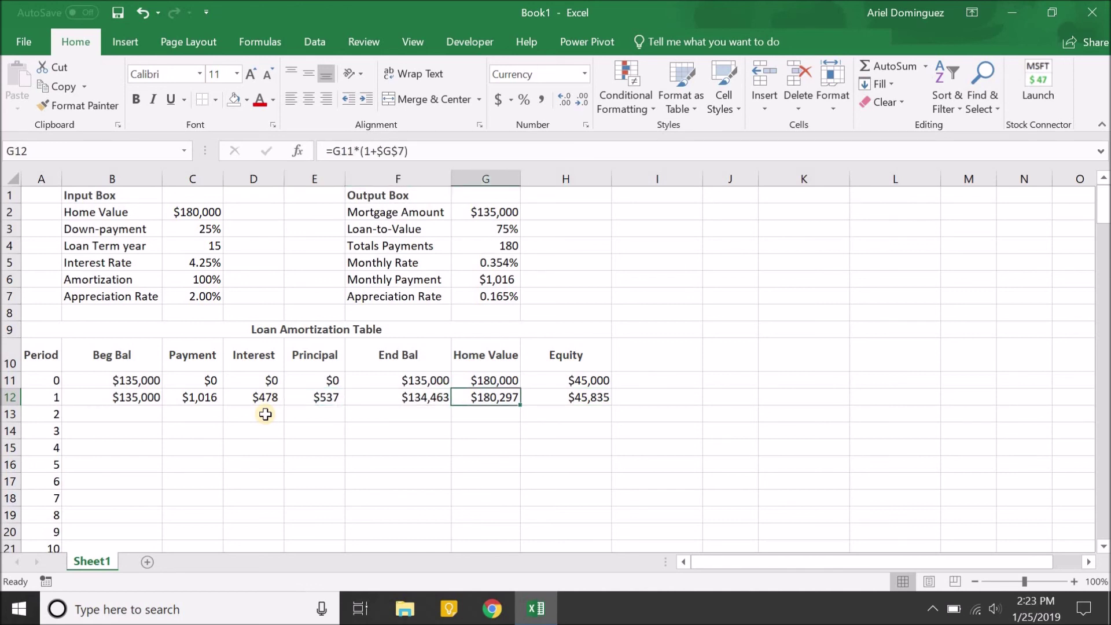
{"action": "key", "text": "Up"}
{"action": "key", "text": "Up"}
{"action": "key", "text": "Up"}
{"action": "key", "text": "Up"}
{"action": "key", "text": "Up"}
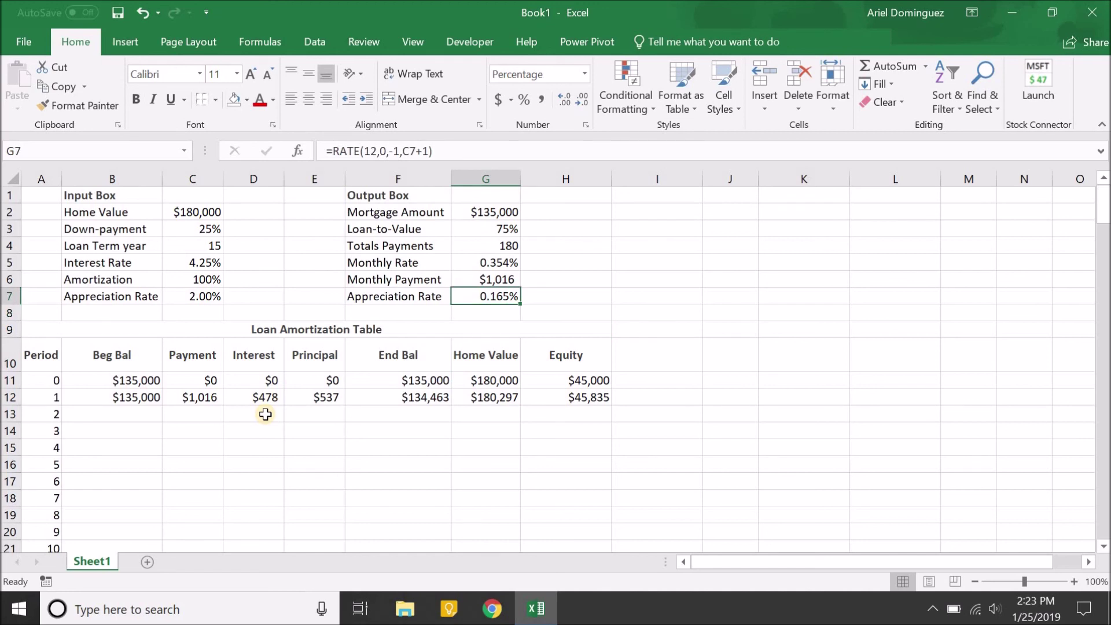
{"action": "key", "text": "Down"}
{"action": "key", "text": "Down"}
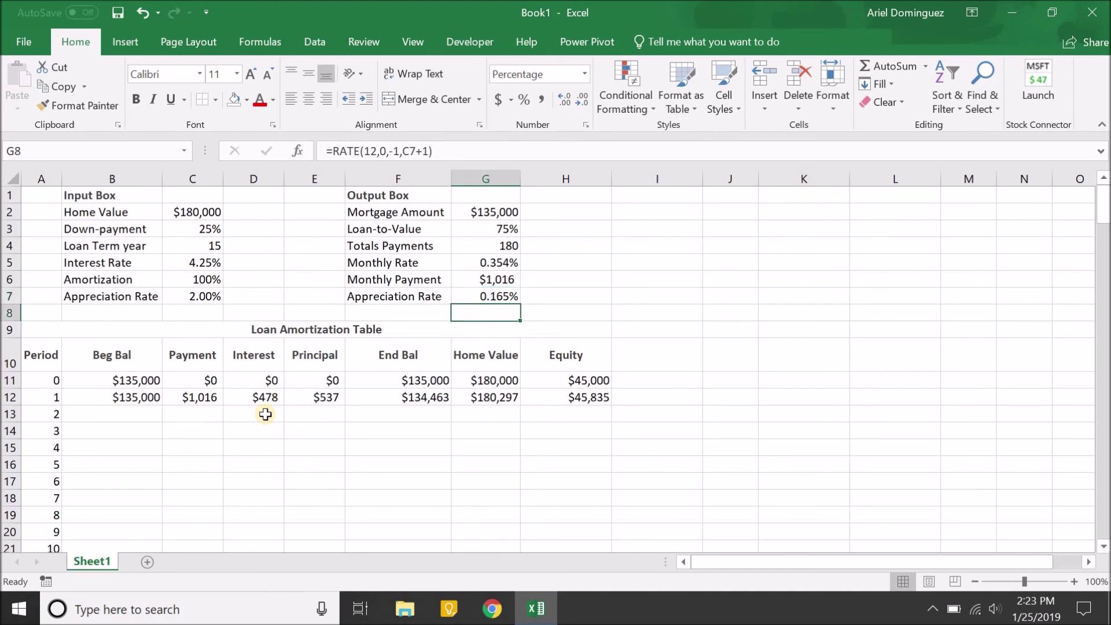
{"action": "key", "text": "Up"}
{"action": "key", "text": "Up"}
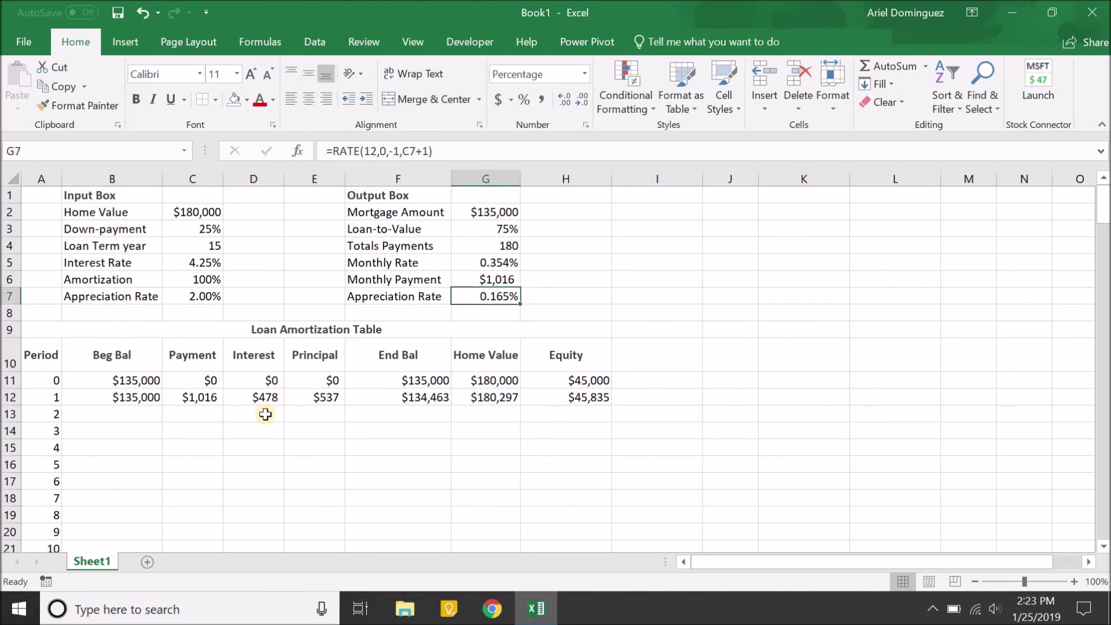
{"action": "key", "text": "Down"}
{"action": "key", "text": "Down"}
{"action": "key", "text": "Down"}
{"action": "key", "text": "Down"}
{"action": "key", "text": "Down"}
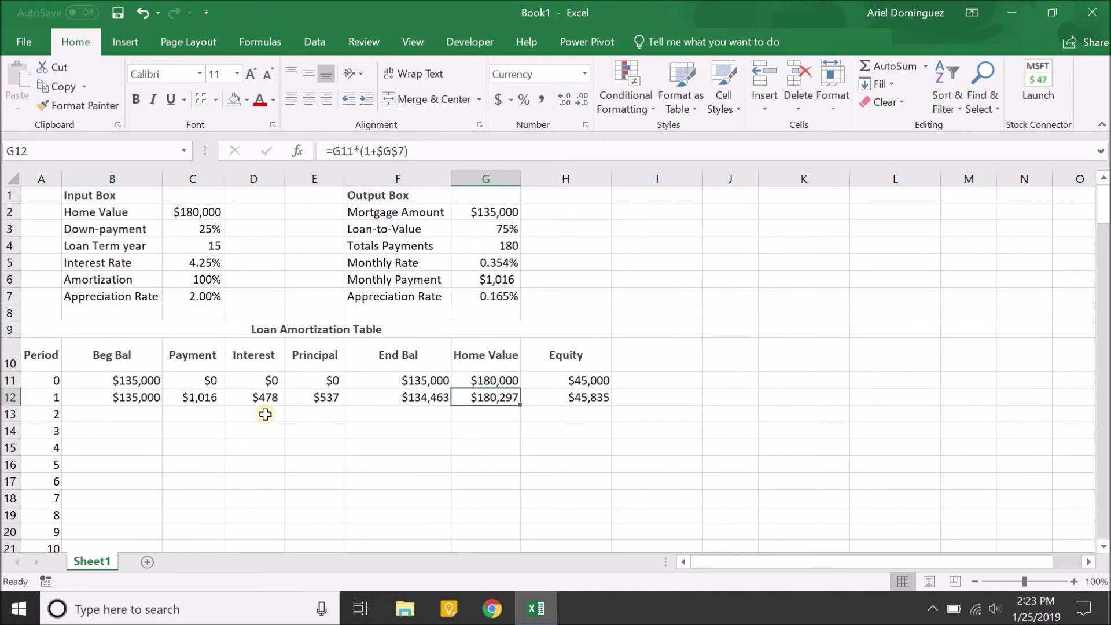
Fill the period 1 formulas in B12:H12 down the amortization table through period 180.
{"action": "key", "text": "Left"}
{"action": "key", "text": "Left"}
{"action": "key", "text": "Left"}
{"action": "key", "text": "Left"}
{"action": "key", "text": "Left"}
{"action": "key", "text": "Up"}
{"action": "key", "text": "Down"}
{"action": "key", "text": "Up"}
{"action": "key", "text": "Left"}
{"action": "key", "text": "Down"}
{"action": "key", "text": "Right"}
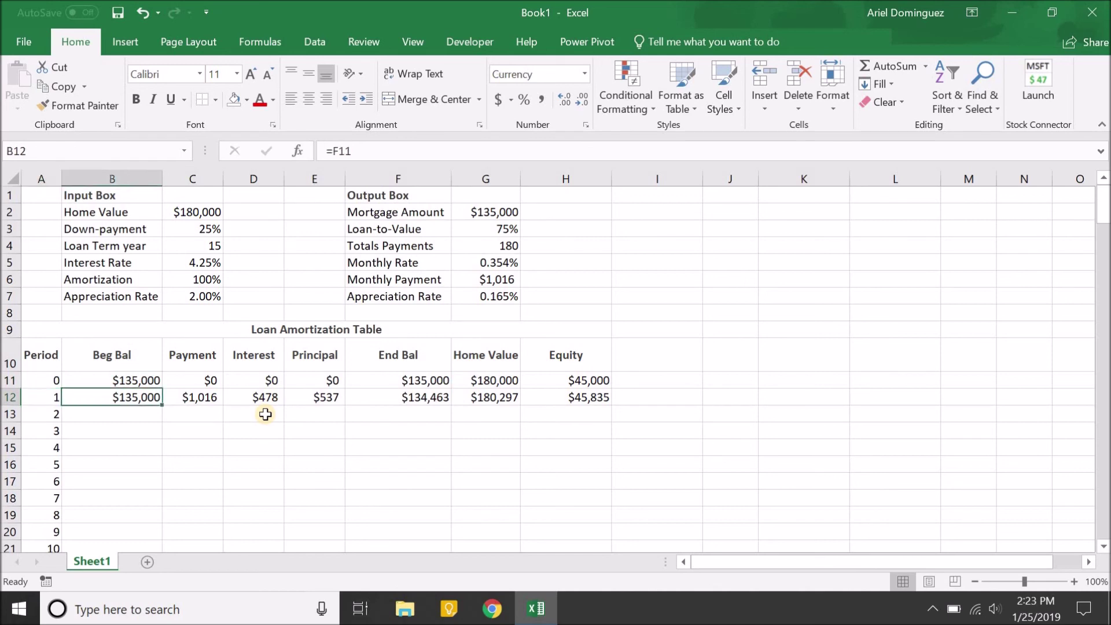
{"action": "left_click_drag", "start_coordinate": [113, 401], "coordinate": [559, 395]}
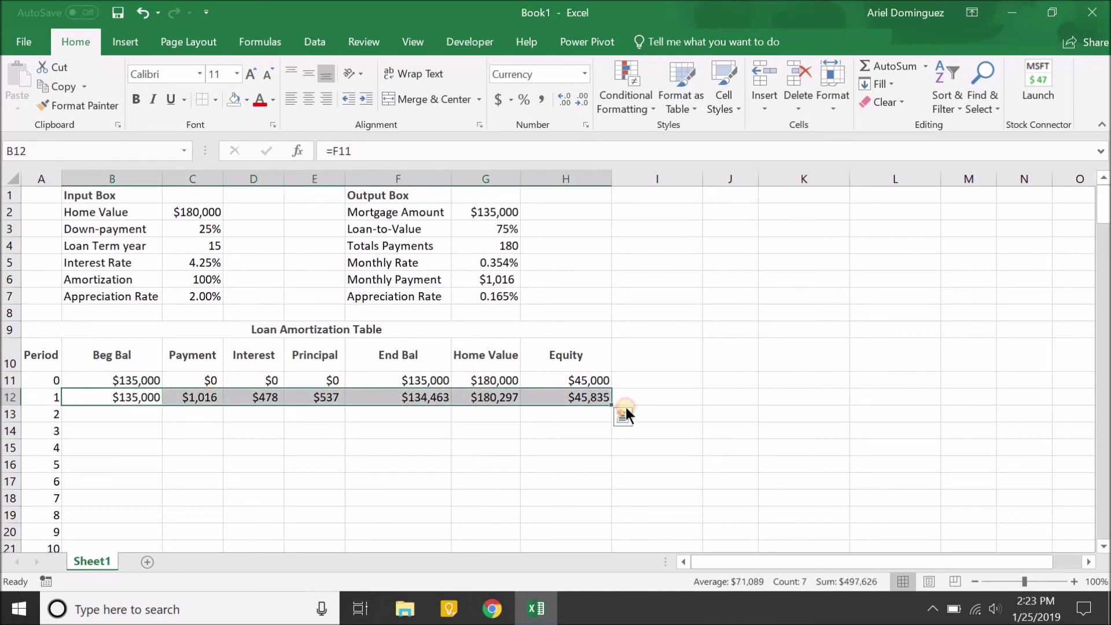
{"action": "double_click", "coordinate": [610, 406]}
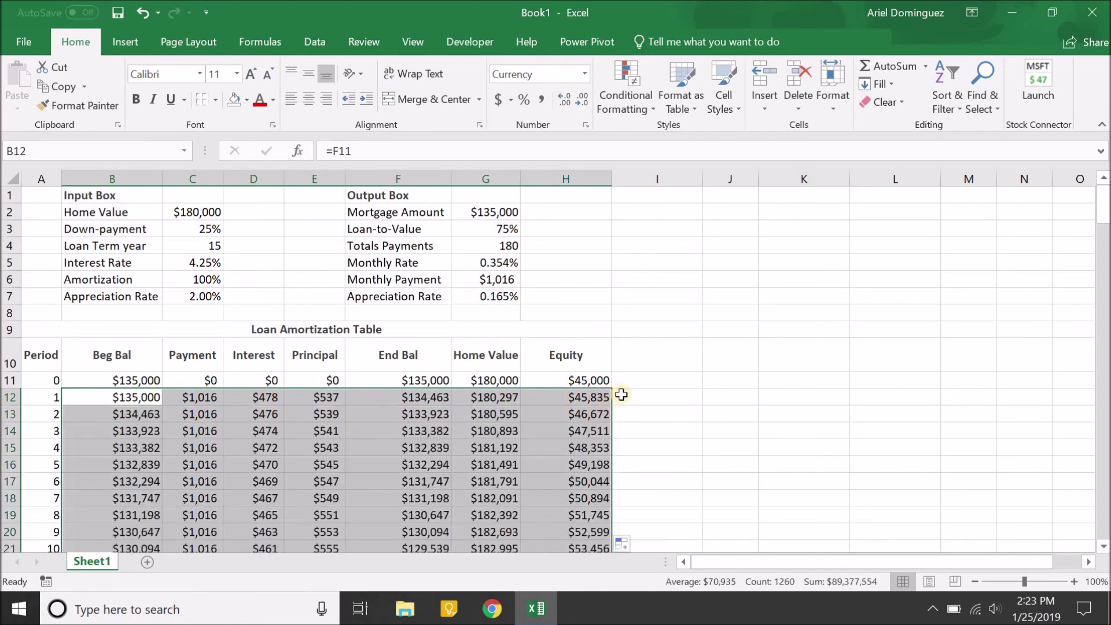
{"action": "left_click", "coordinate": [623, 394]}
Examine the filled amortization table down to period 180, checking the final balances, principal and home value in row 191.
{"action": "scroll", "coordinate": [570, 417], "scroll_direction": "down", "scroll_amount": 2}
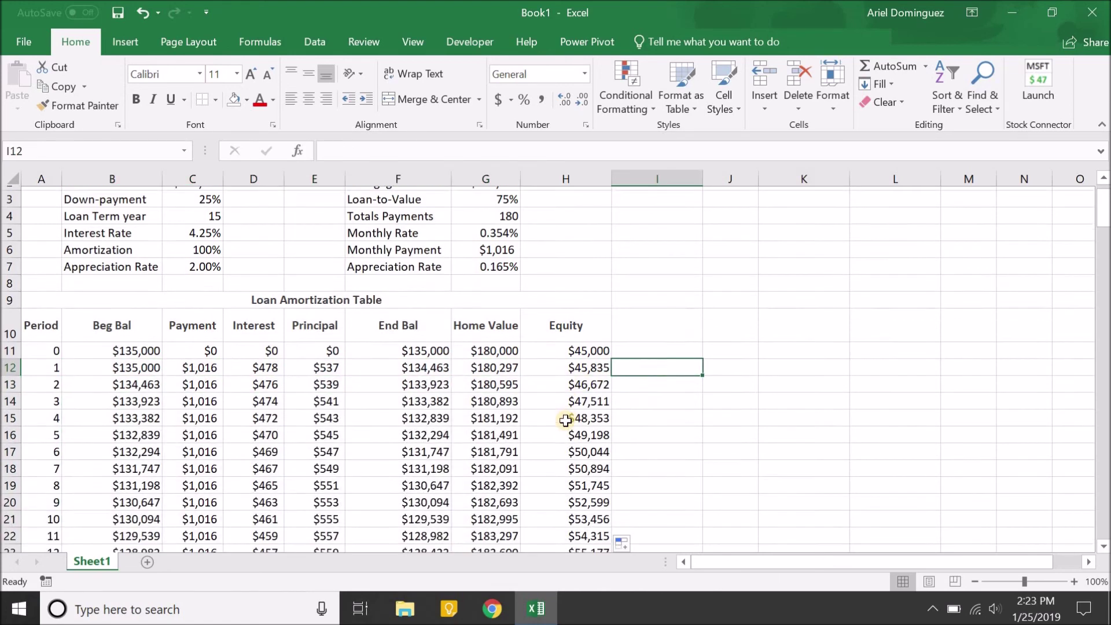
{"action": "scroll", "coordinate": [474, 370], "scroll_direction": "up", "scroll_amount": 1}
{"action": "left_click", "coordinate": [434, 331]}
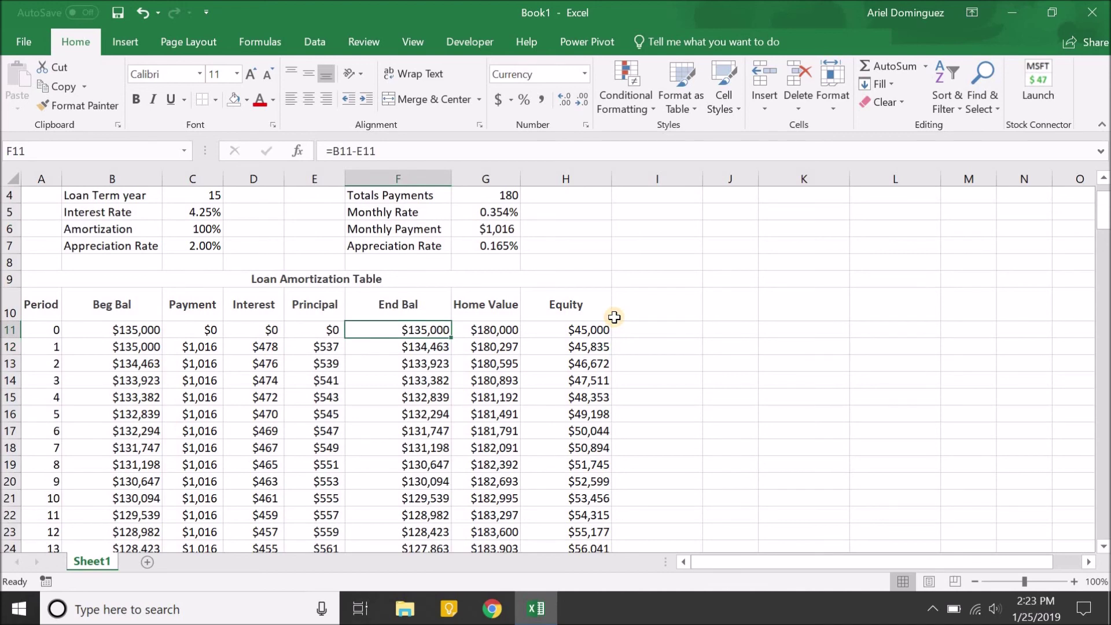
{"action": "key", "text": "ctrl+Down"}
{"action": "key", "text": "Left"}
{"action": "key", "text": "Left"}
{"action": "key", "text": "Left"}
{"action": "key", "text": "Left"}
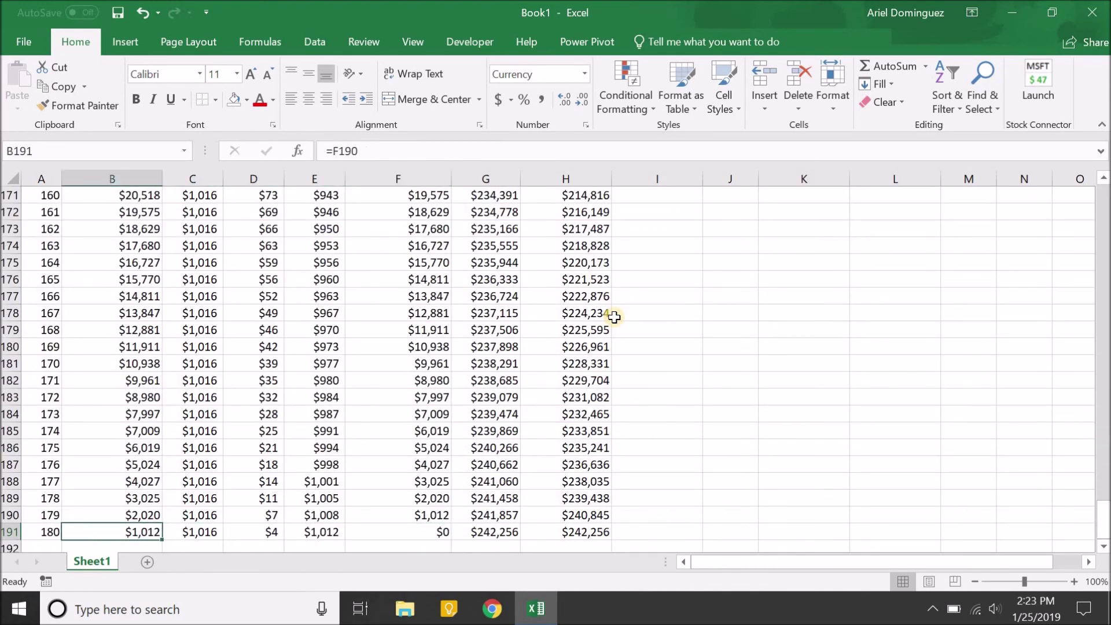
{"action": "key", "text": "Left"}
{"action": "key", "text": "Right"}
{"action": "key", "text": "Right"}
{"action": "key", "text": "Right"}
{"action": "key", "text": "Right"}
{"action": "key", "text": "Right"}
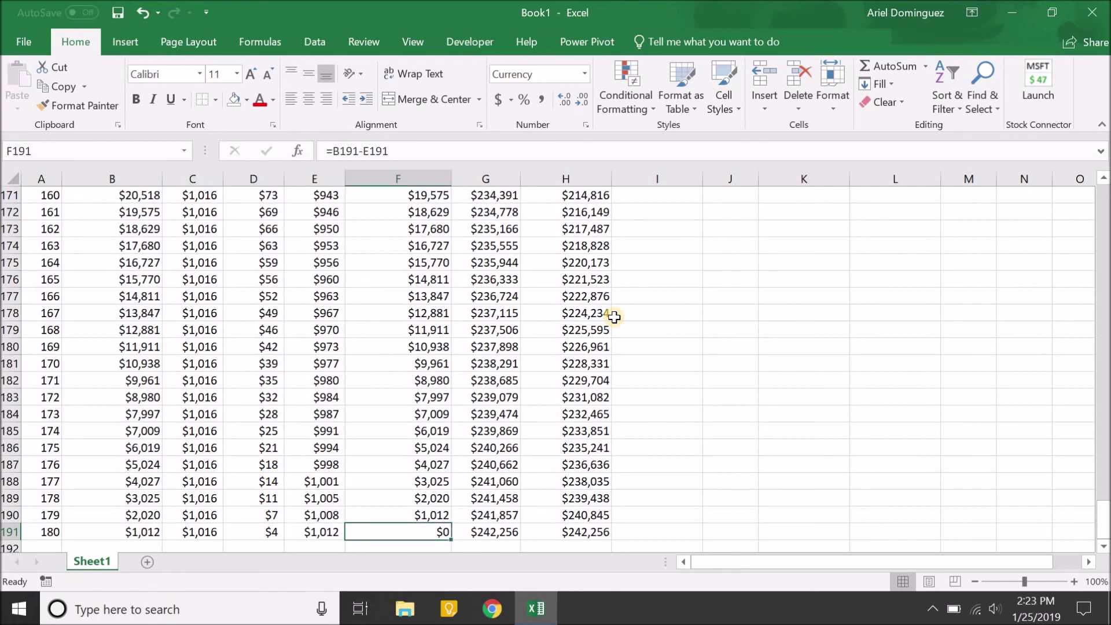
{"action": "key", "text": "Right"}
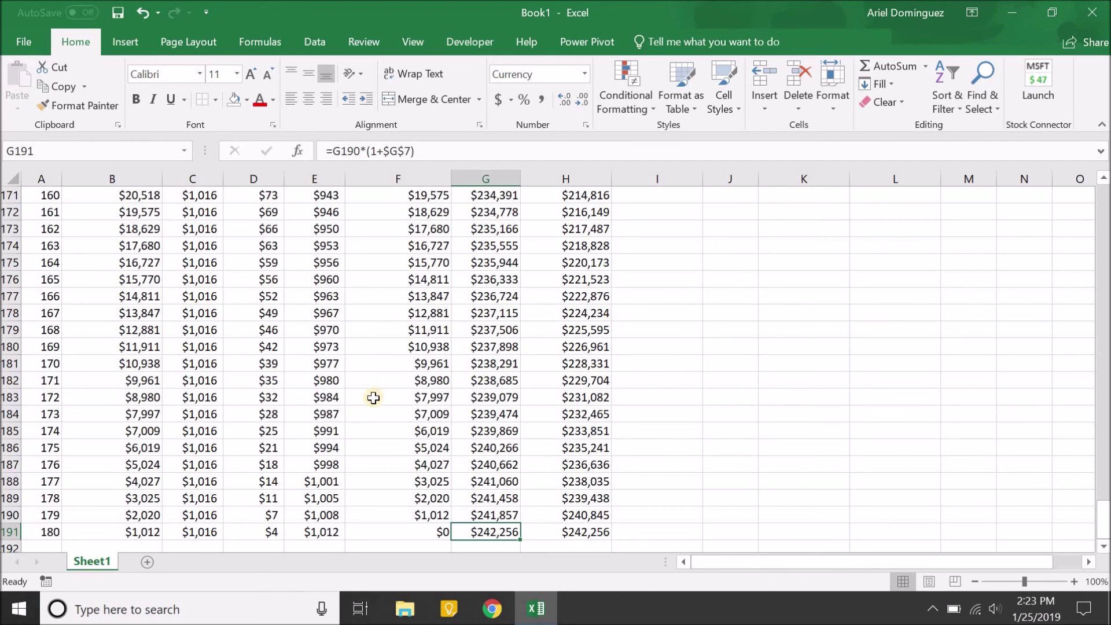
Compare the initial home value in C2 and period 0 equity with the period 180 equity, home value and ending balance.
{"action": "scroll", "coordinate": [372, 397], "scroll_direction": "up", "scroll_amount": 20}
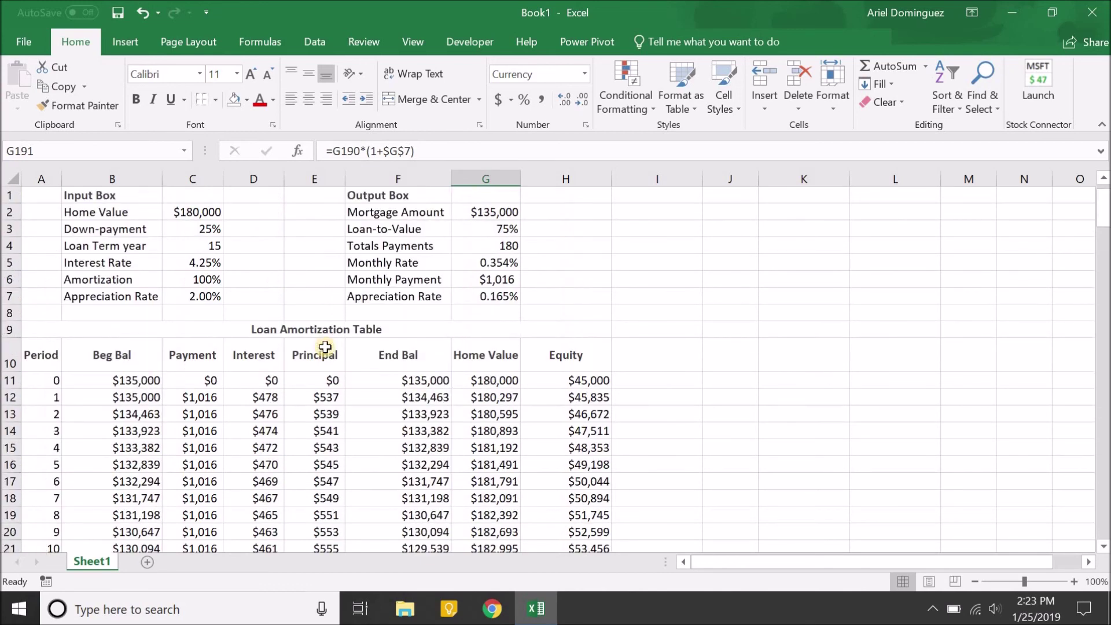
{"action": "left_click", "coordinate": [194, 212]}
{"action": "left_click", "coordinate": [573, 381]}
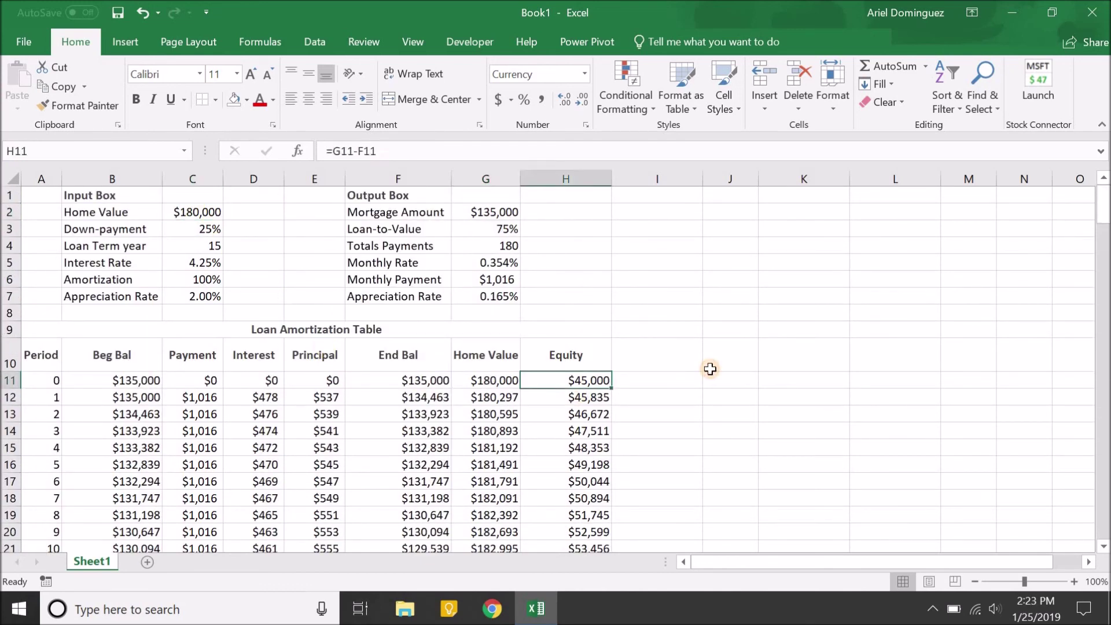
{"action": "key", "text": "ctrl+Down"}
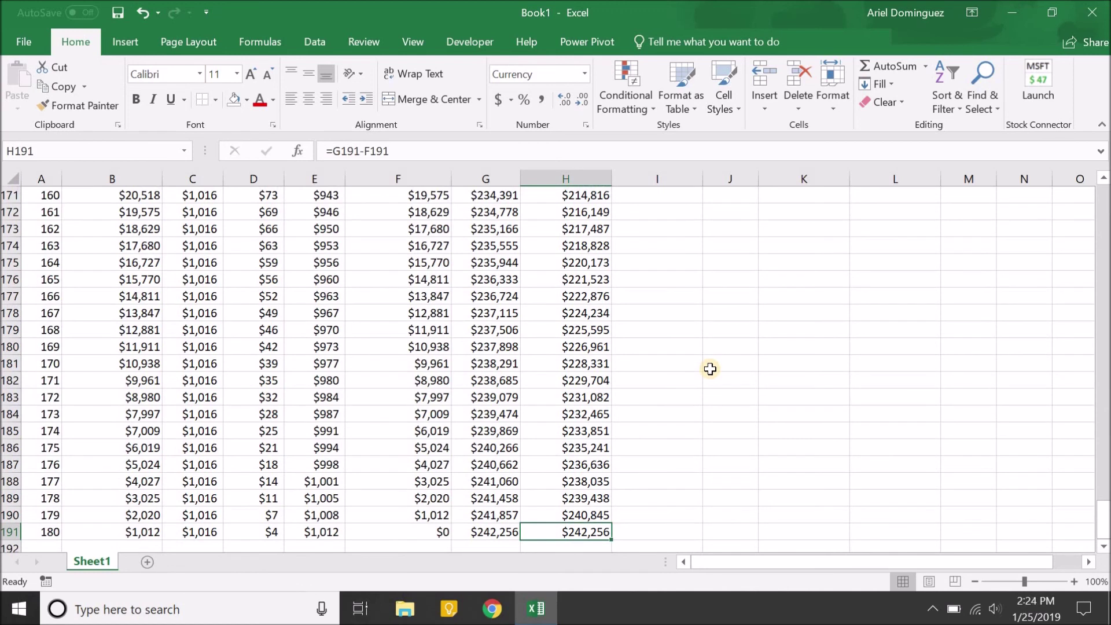
{"action": "key", "text": "Left"}
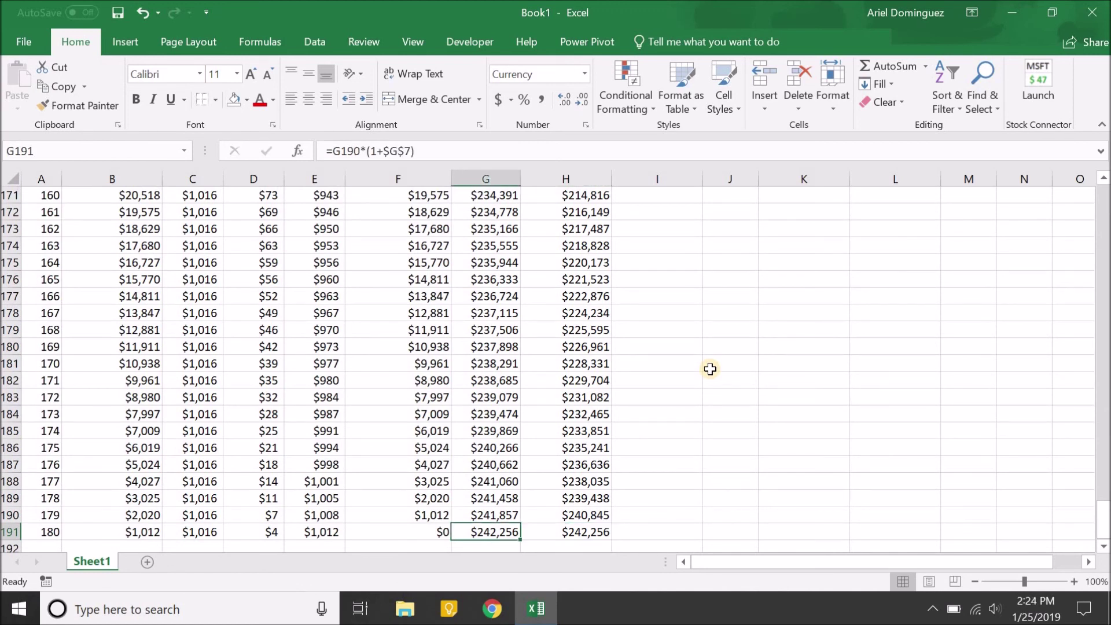
{"action": "key", "text": "Left"}
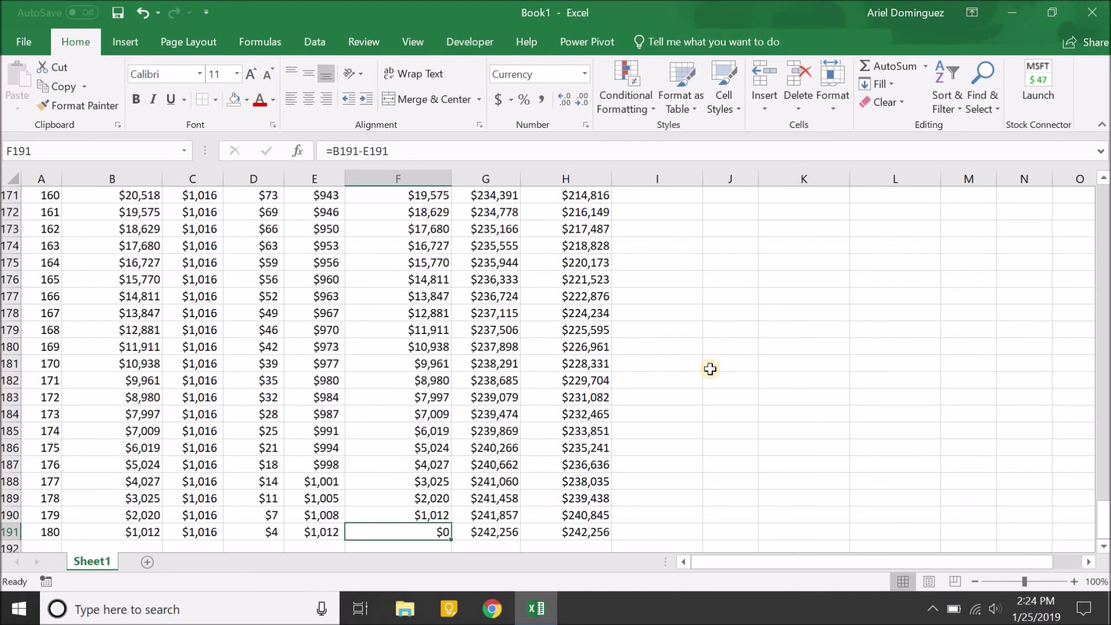
{"action": "key", "text": "Right"}
{"action": "key", "text": "Right"}
{"action": "key", "text": "Right"}
Inspect the output box's appreciation rate formula in G7 and the amortization table's Equity heading.
{"action": "scroll", "coordinate": [483, 421], "scroll_direction": "up", "scroll_amount": 20}
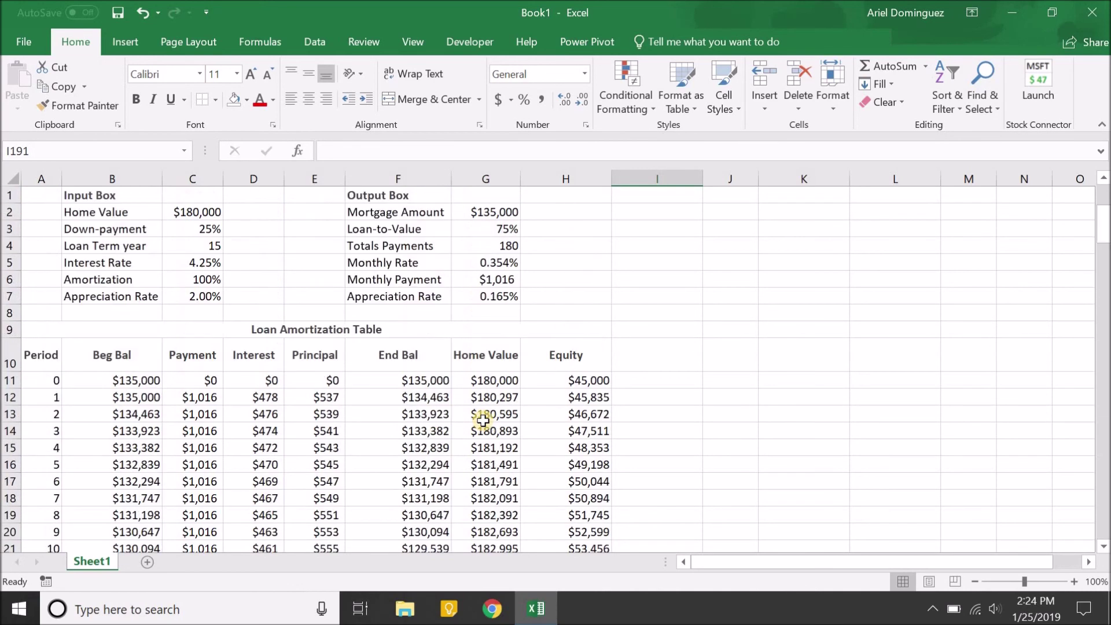
{"action": "left_click", "coordinate": [472, 297]}
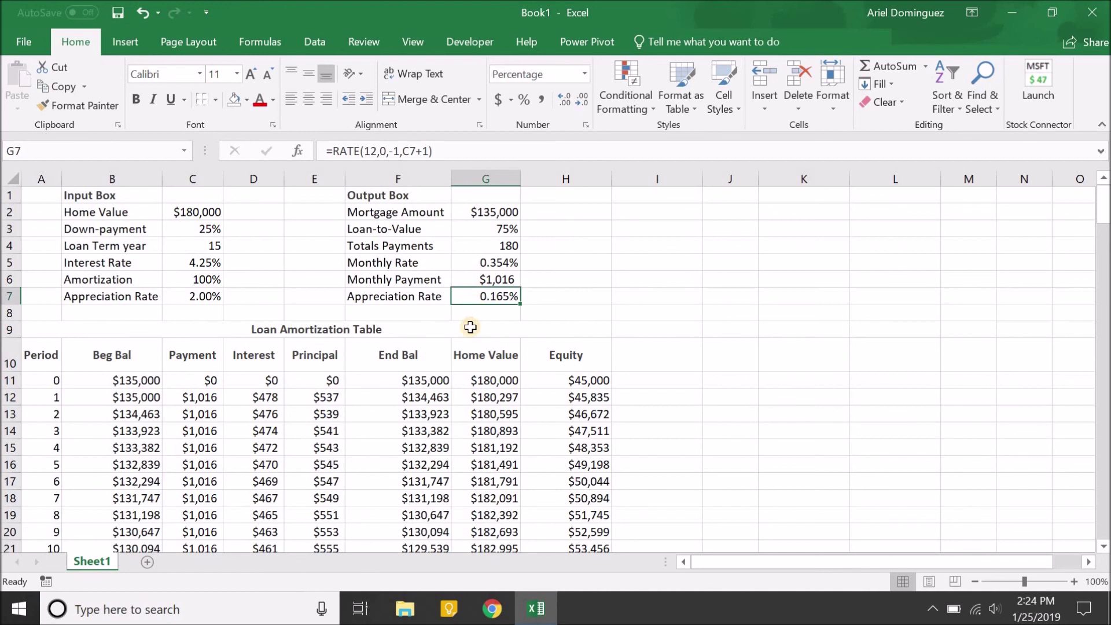
{"action": "left_click", "coordinate": [553, 360]}
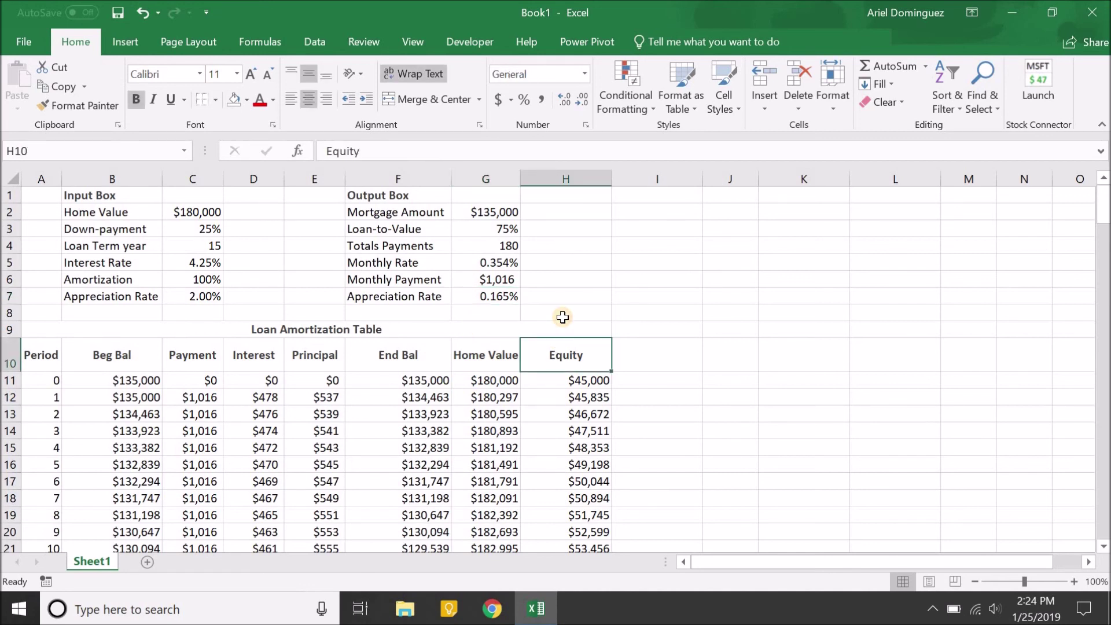